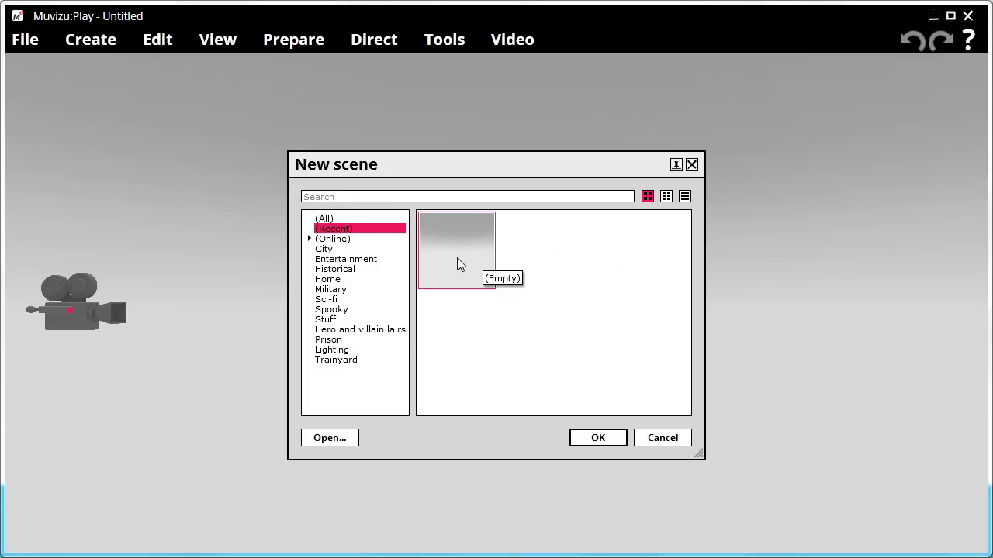
Browse the Entertainment, Home, Military, Sci-fi and Stuff scene categories and create a new scene from the Empty preset
left_click(341, 259)
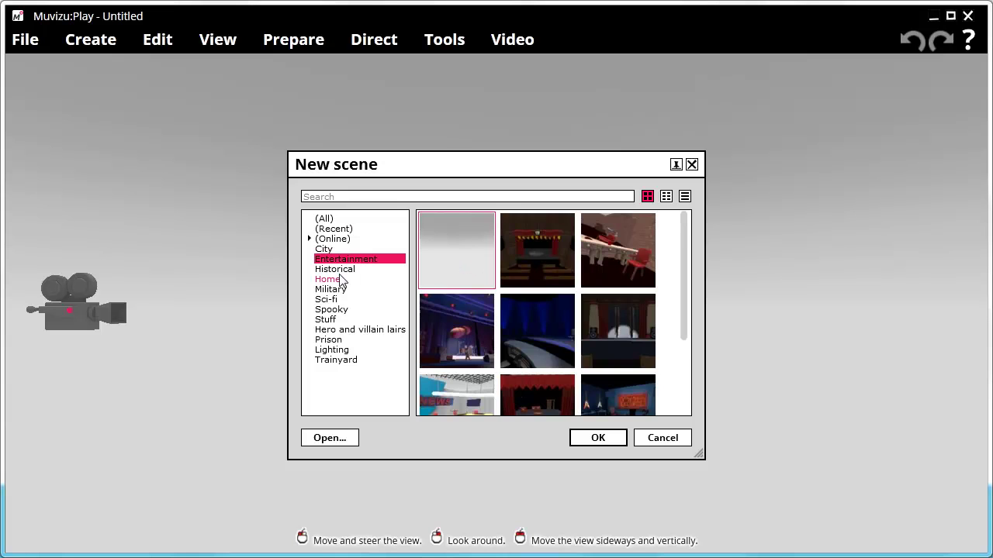
left_click(330, 279)
left_click(339, 290)
left_click(338, 300)
left_click(340, 320)
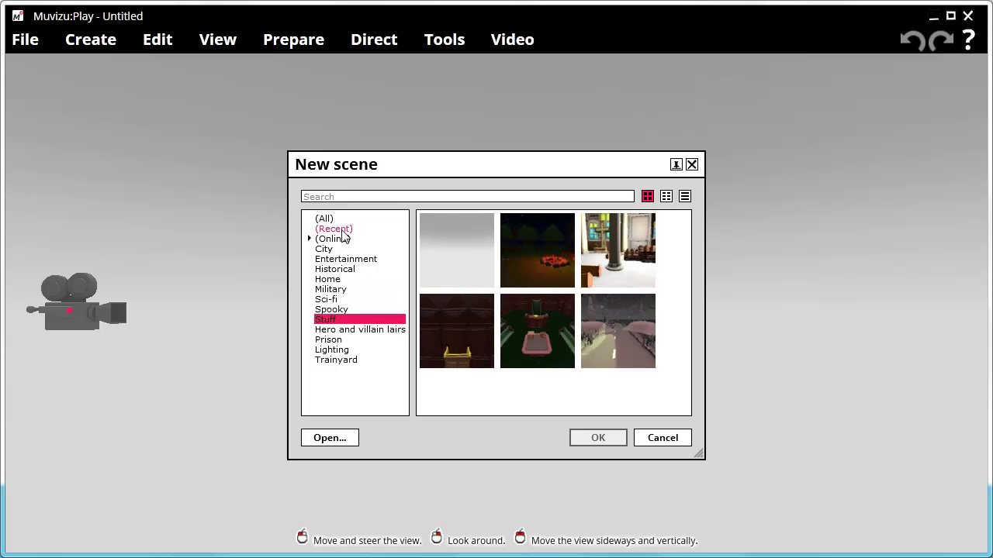
left_click(461, 240)
left_click(601, 438)
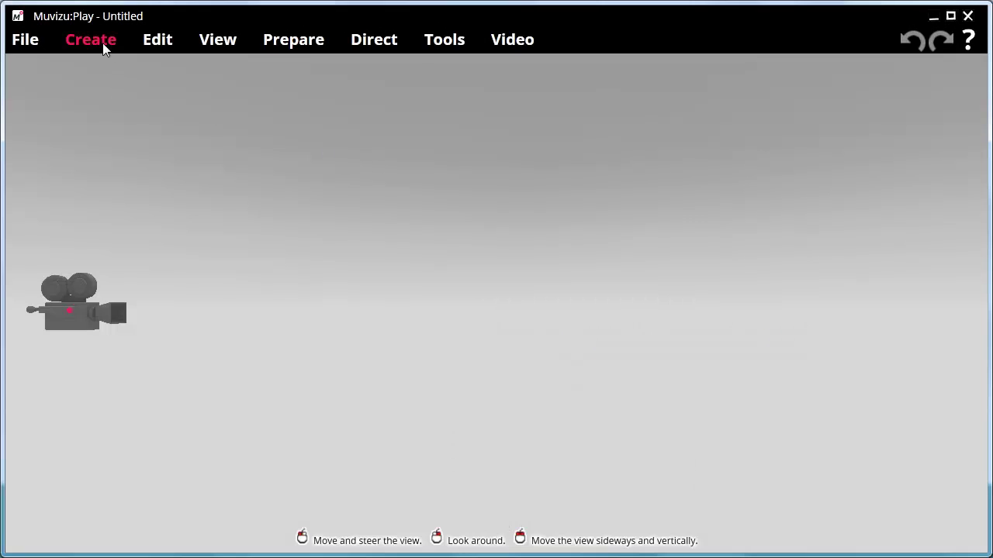
Add the large blue cube from the Abstract objects to the scene and close the object library
left_click(104, 47)
left_click(127, 91)
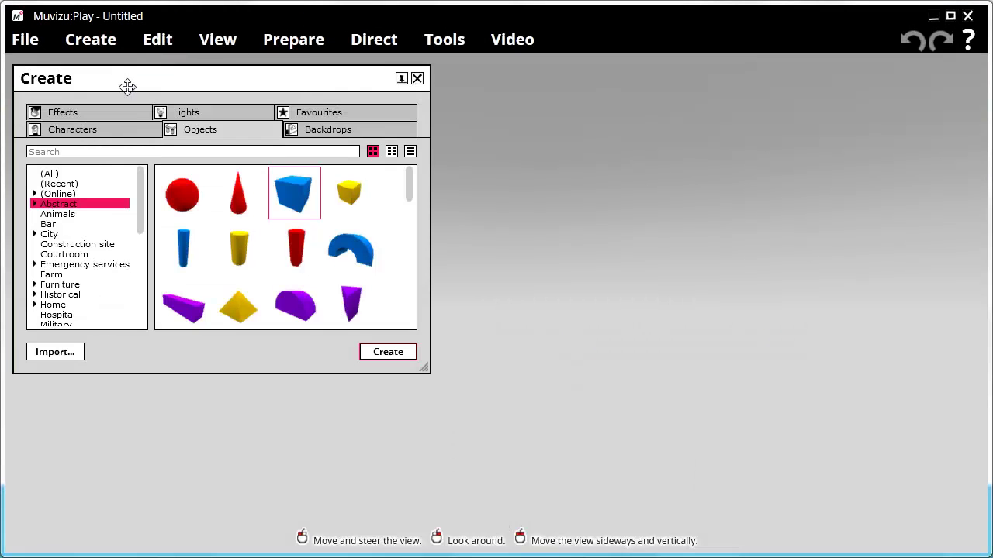
left_click(304, 193)
left_click(402, 359)
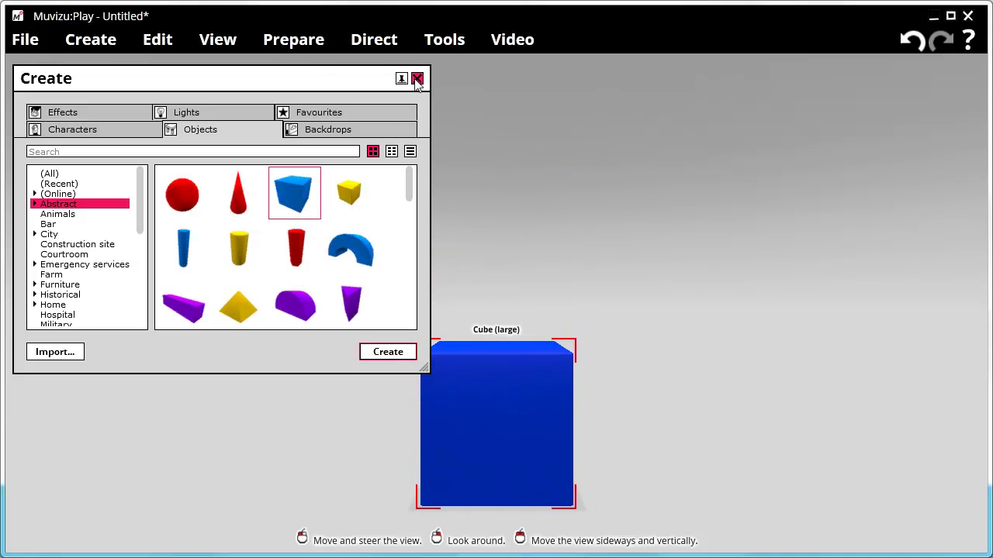
left_click(418, 79)
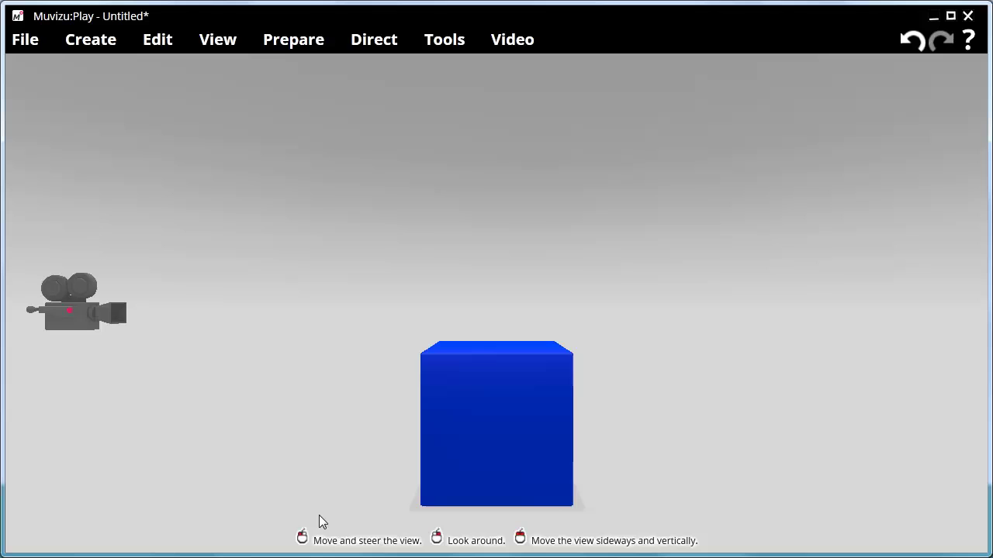
Examine the blue cube by steering the view, looking around, and shifting the view sideways and vertically
mouse_move(344, 504)
left_mouse_down()
mouse_move(352, 477)
mouse_move(351, 504)
mouse_move(348, 477)
mouse_move(341, 508)
mouse_move(352, 479)
mouse_move(346, 501)
mouse_move(339, 485)
mouse_move(336, 501)
left_mouse_up()
right_click_drag(558, 409, 563, 481)
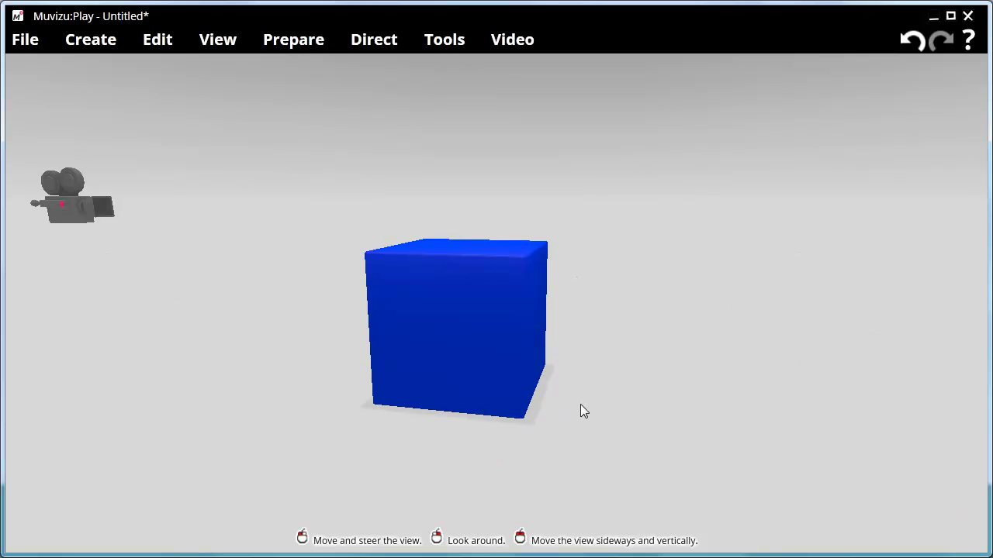
middle_click_drag(558, 409, 548, 412)
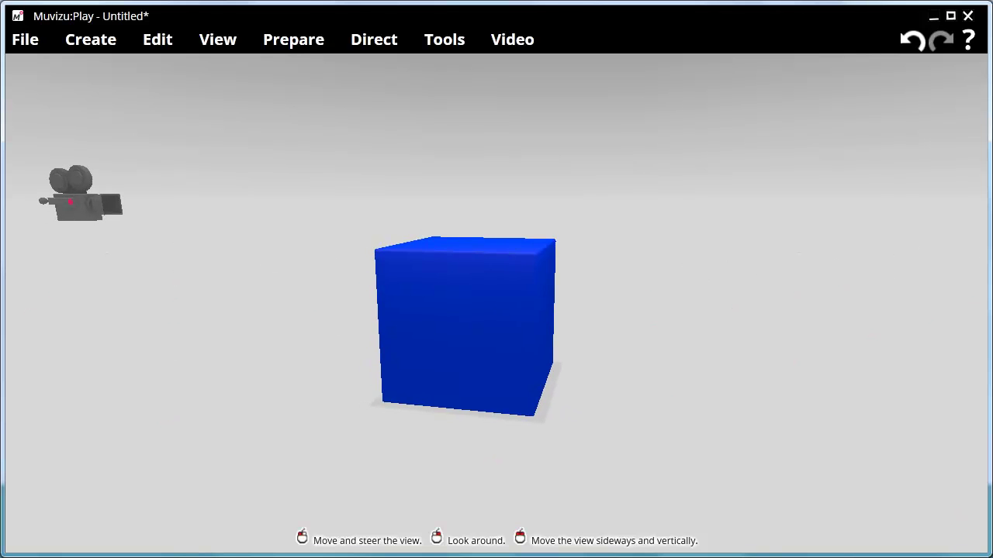
mouse_move(551, 424)
left_mouse_down()
mouse_move(521, 424)
mouse_move(549, 425)
left_mouse_up()
middle_click_drag(549, 424, 510, 361)
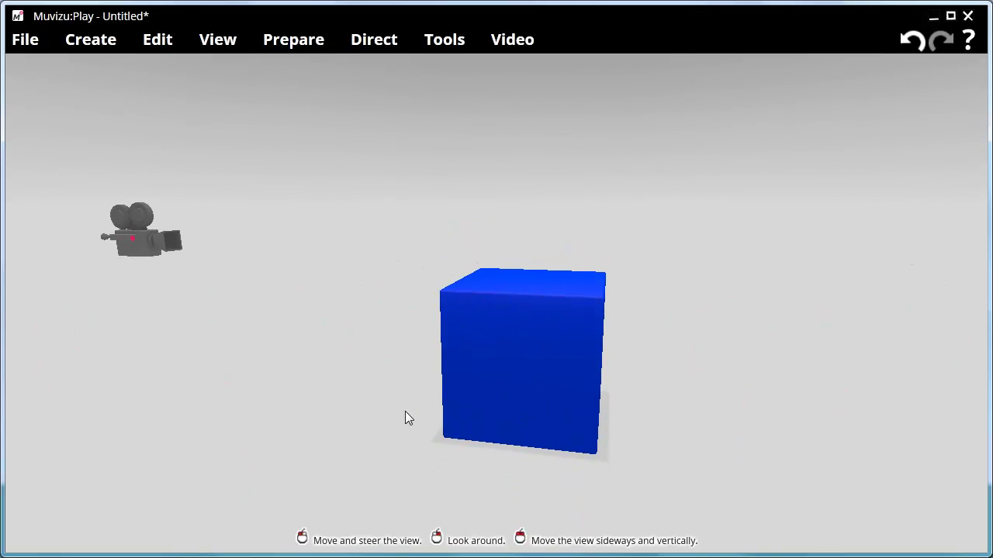
mouse_move(379, 413)
left_mouse_down()
mouse_move(379, 337)
mouse_move(377, 425)
mouse_move(442, 403)
mouse_move(376, 434)
mouse_move(376, 449)
mouse_move(378, 411)
mouse_move(384, 428)
left_mouse_up()
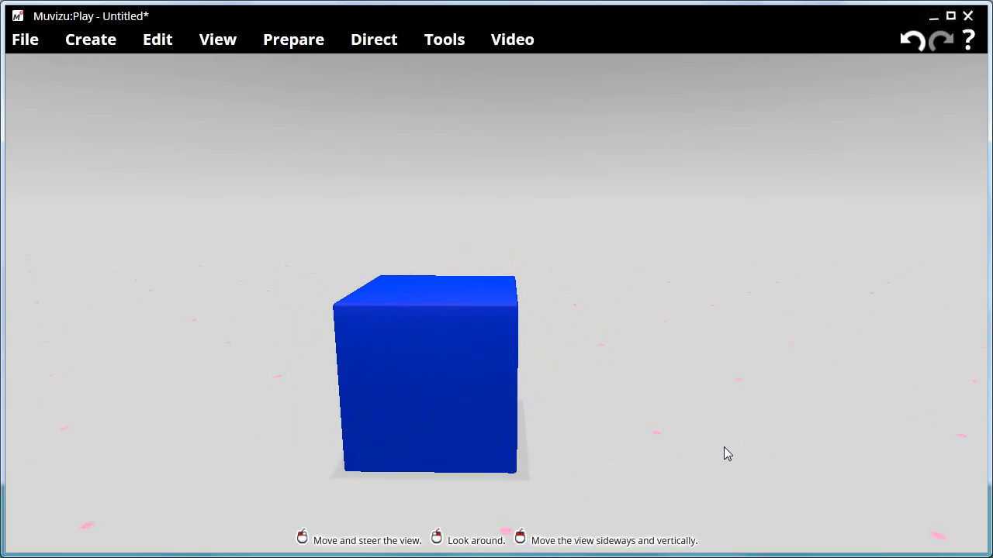
right_click_drag(383, 427, 369, 453)
right_click_drag(578, 459, 585, 476)
left_click_drag(585, 476, 559, 466)
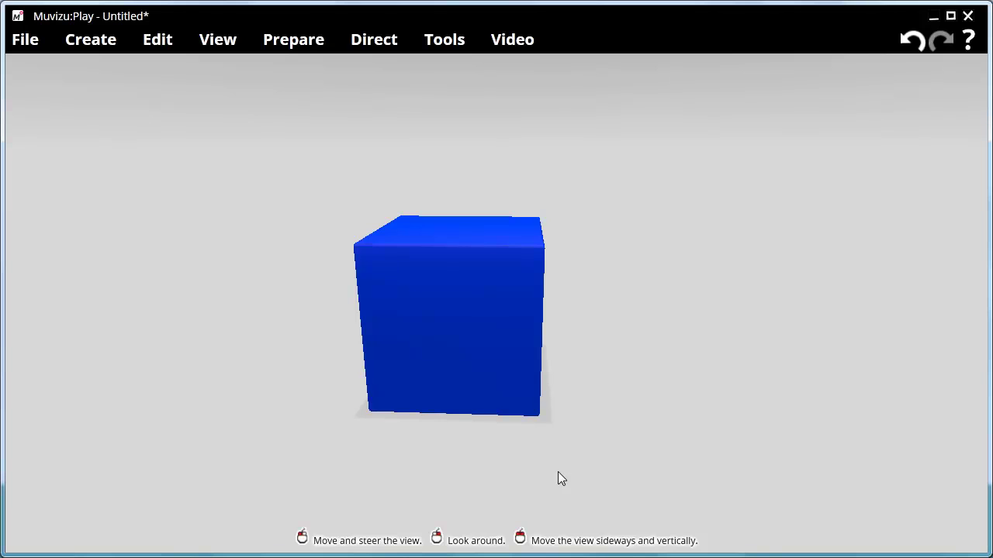
Move the view towards and away from the cube, from side to side, and up and down
key("Up")
key("Down")
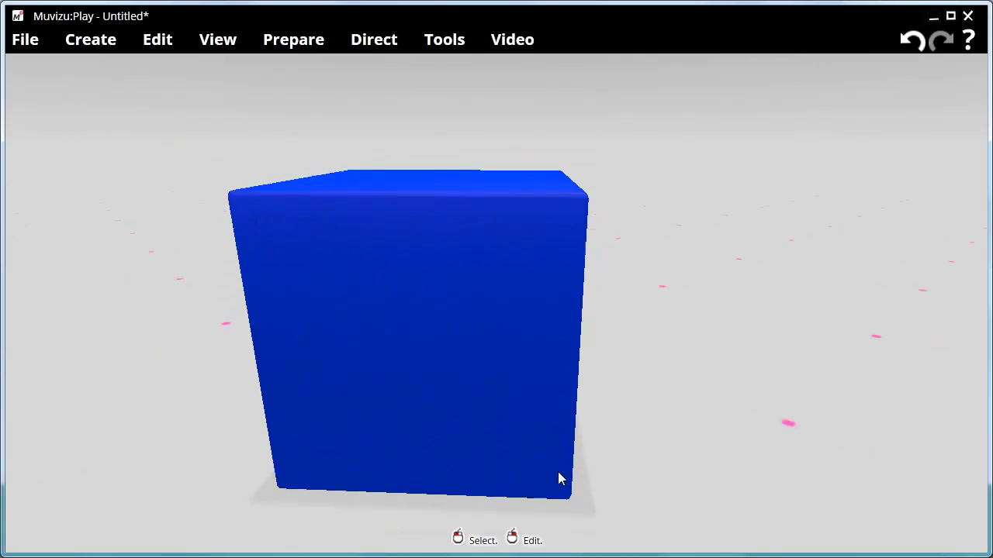
key("Down")
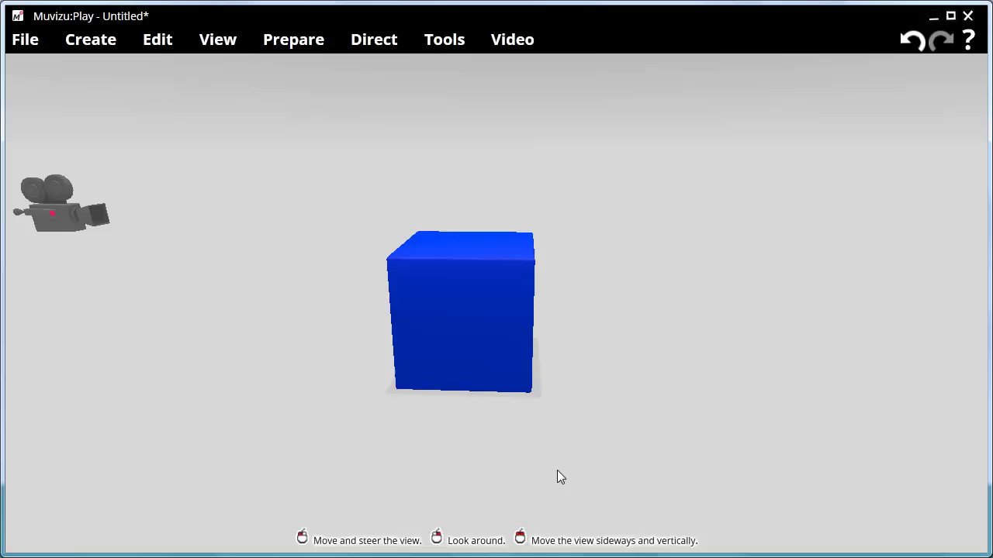
key("Left")
key("Right")
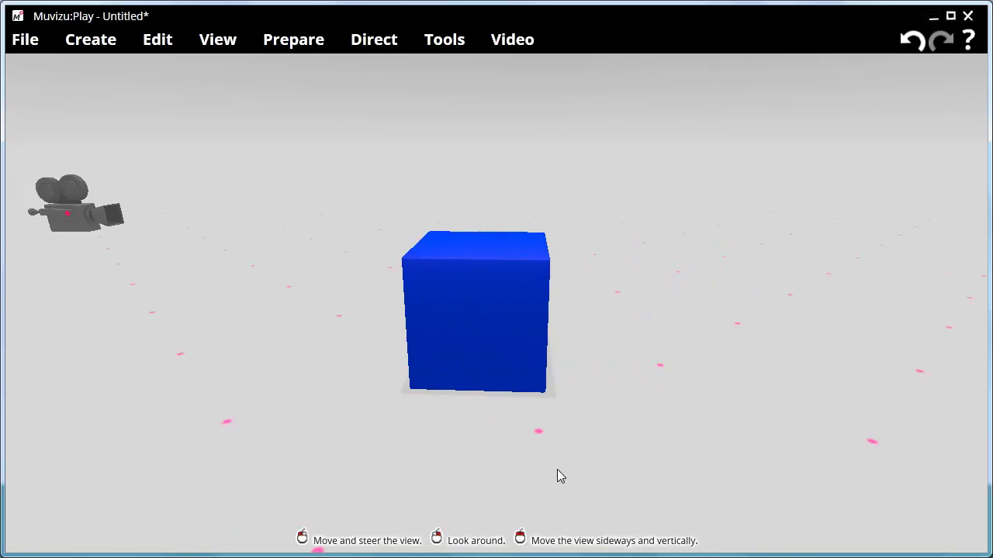
key("Right")
key("Page_Up")
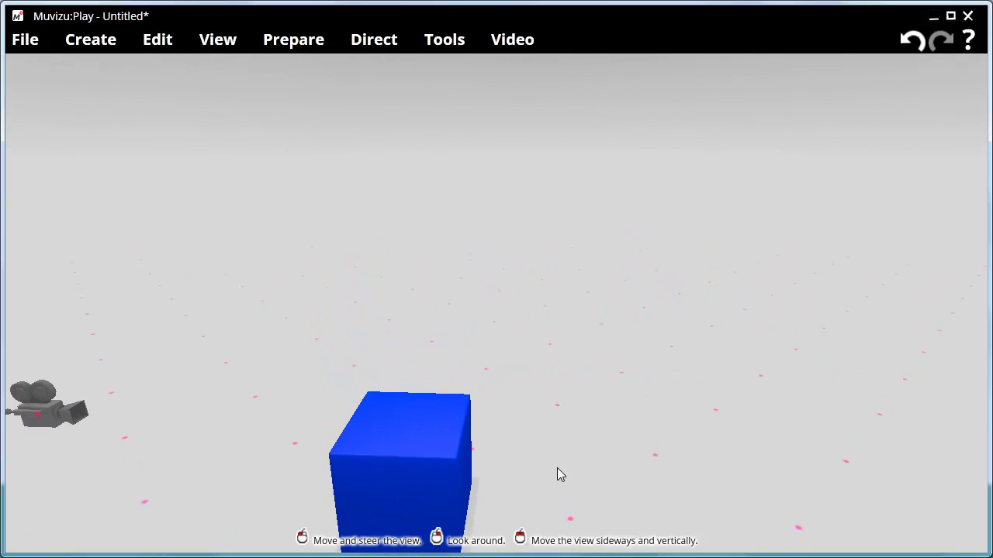
key("Page_Down")
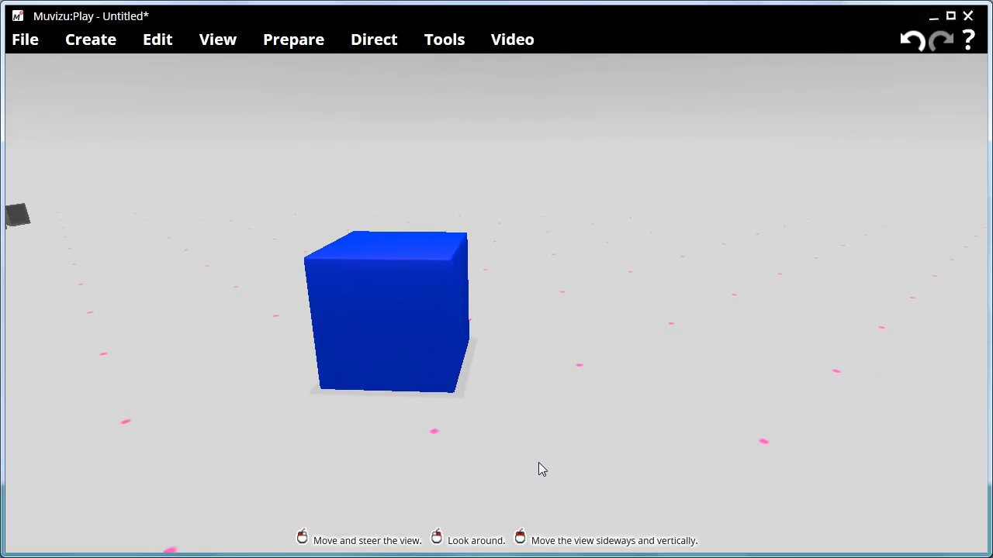
Swing the view from side to side around the cube and move it nearer and farther several times
key("Left")
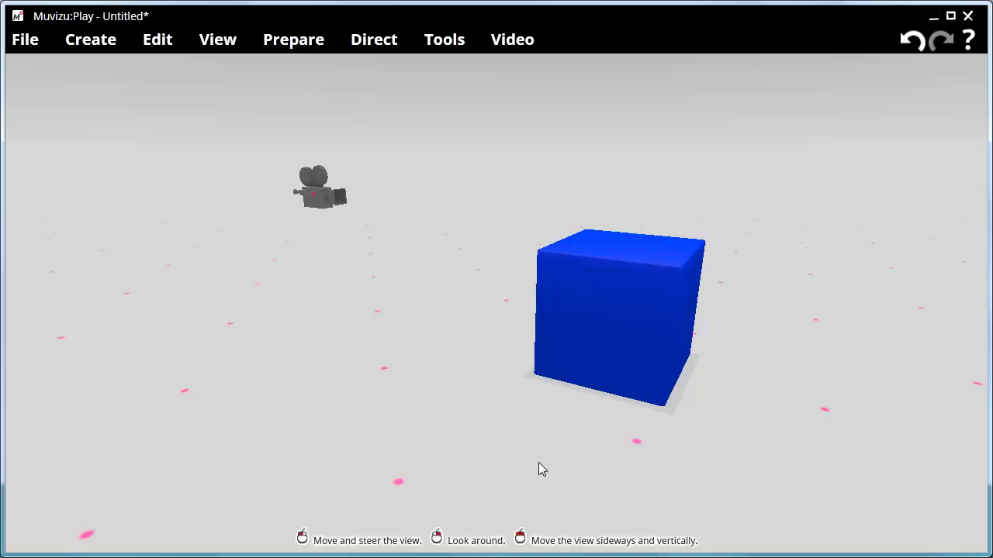
key("Right")
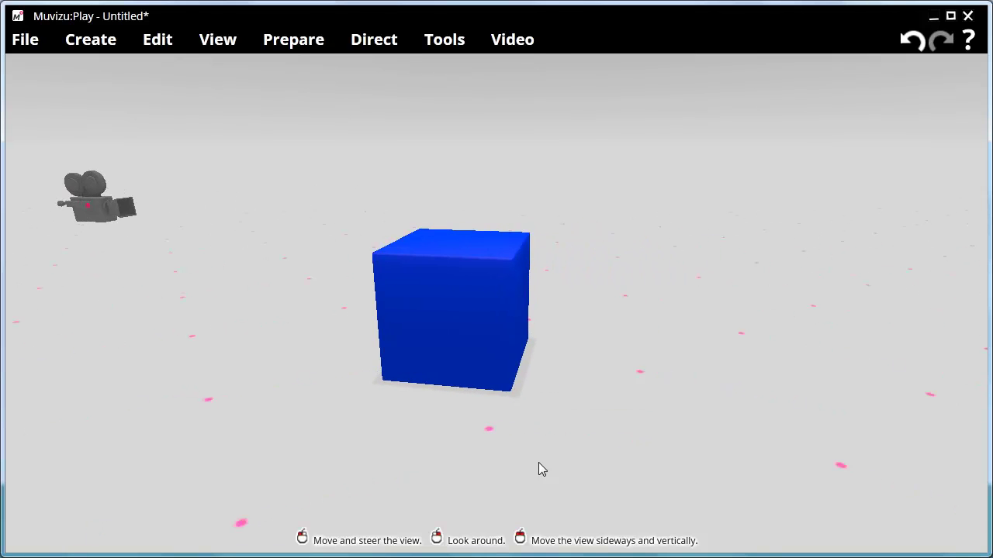
key("Left")
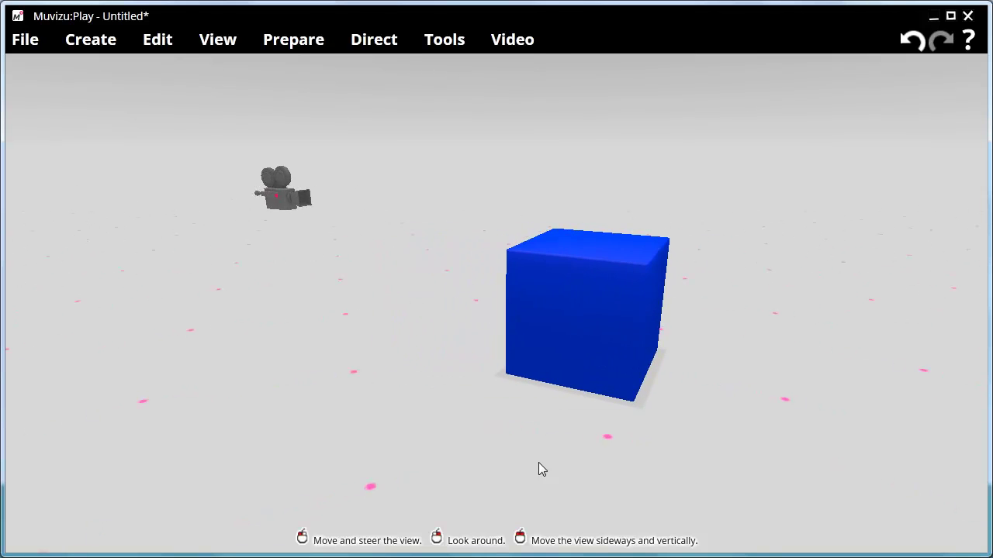
key("Right")
key("Up")
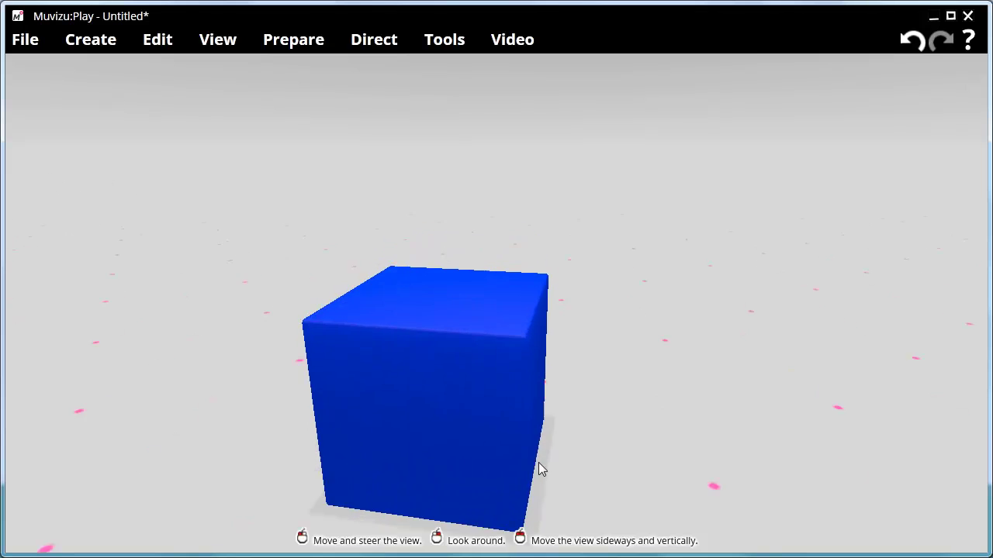
key("Down")
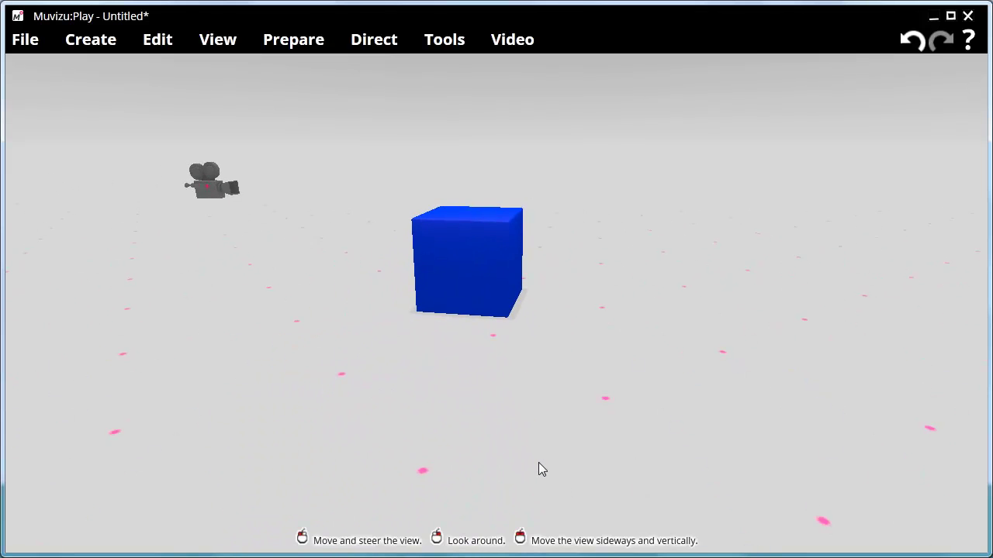
key("Up")
key("Down")
key("Up")
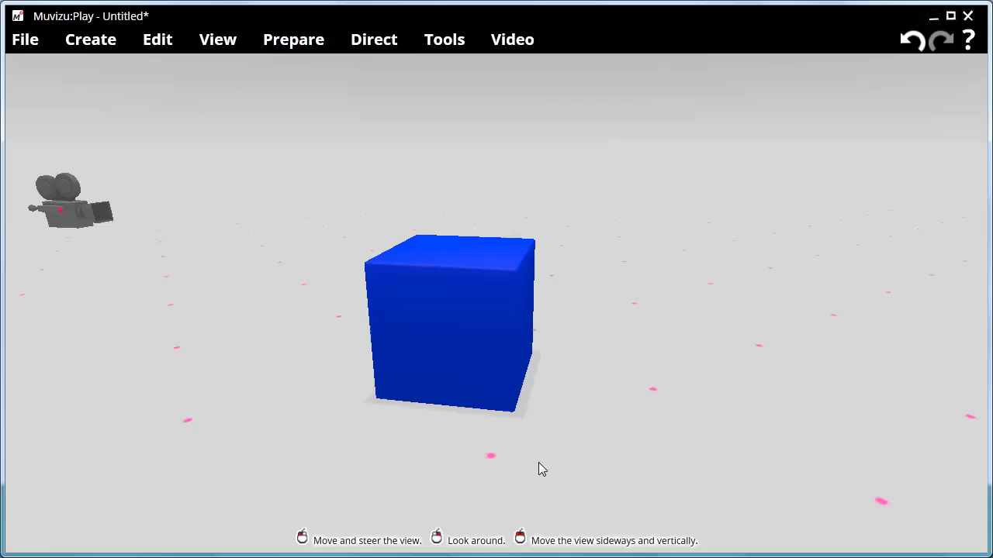
key("Down")
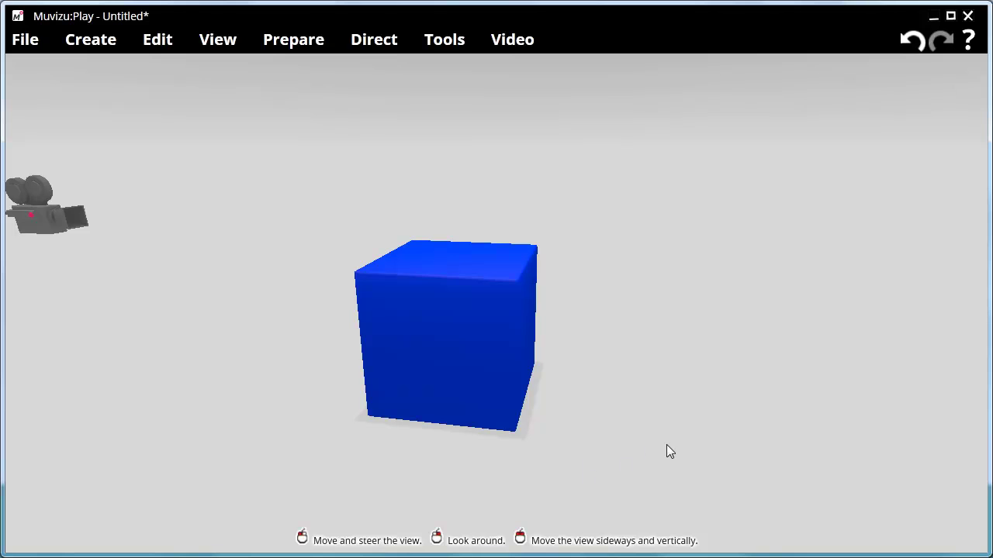
Reposition the view to show the cube up close, facing one corner from slightly above
left_click_drag(660, 444, 665, 397)
right_click_drag(665, 398, 590, 380)
left_click_drag(590, 380, 605, 252)
right_click_drag(605, 252, 605, 299)
scroll(990, 232, "up", 3)
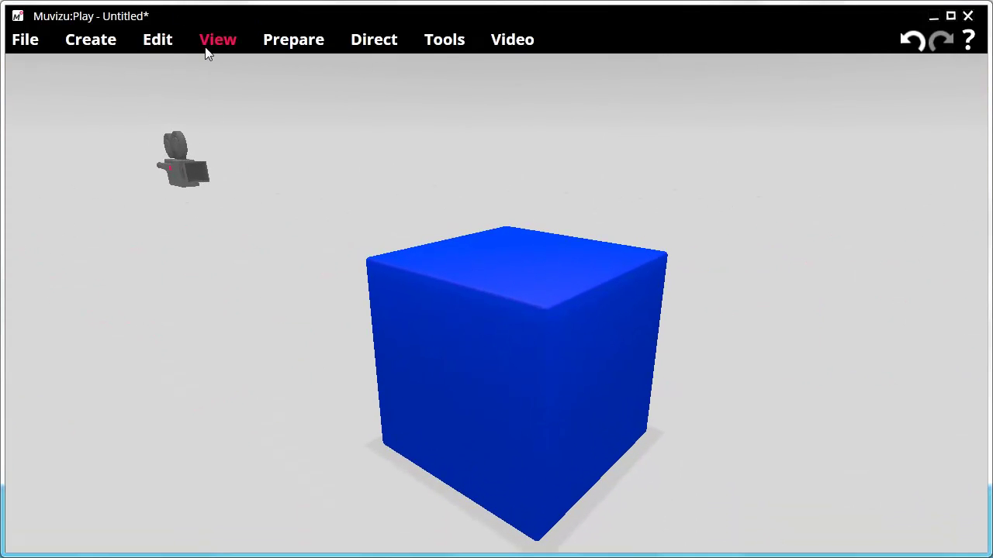
left_click(20, 45)
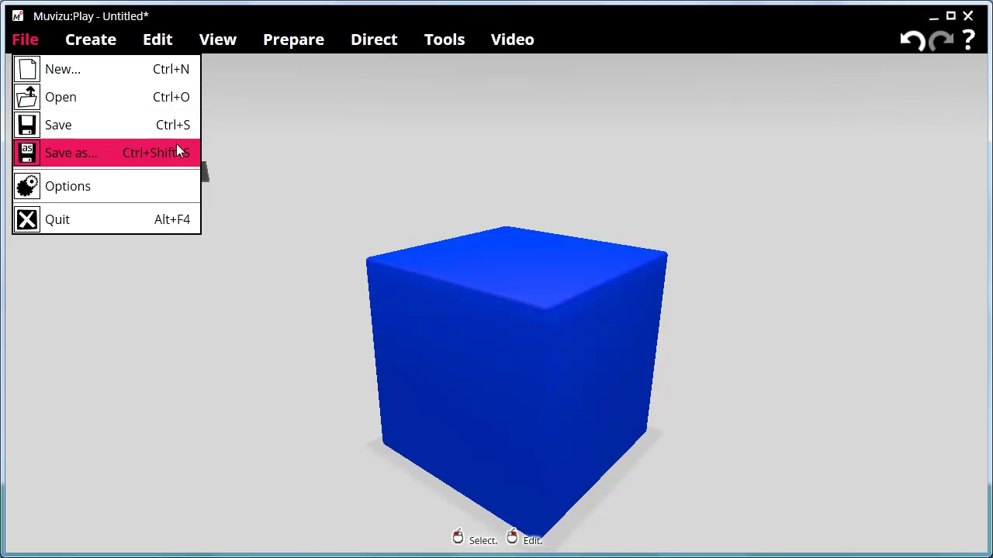
left_click(97, 39)
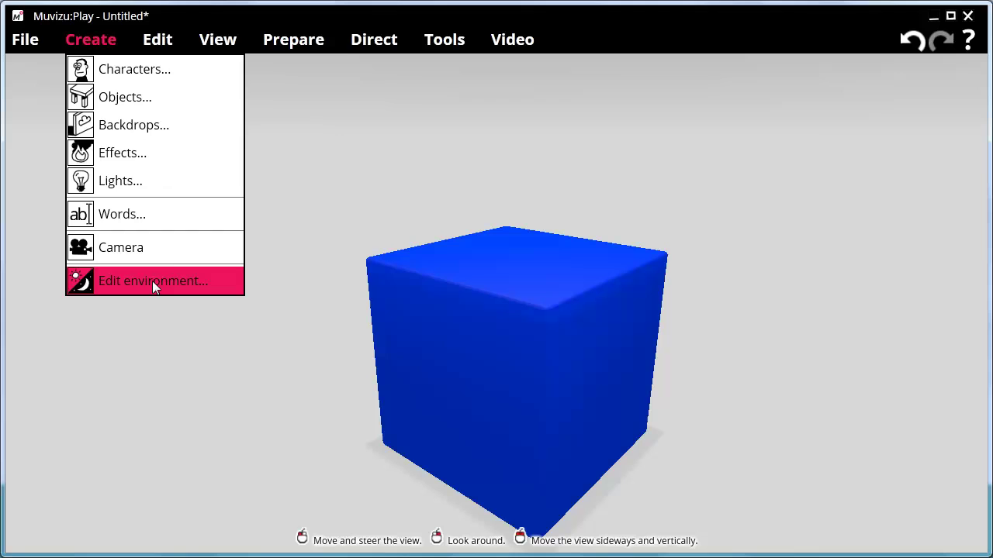
mouse_move(163, 48)
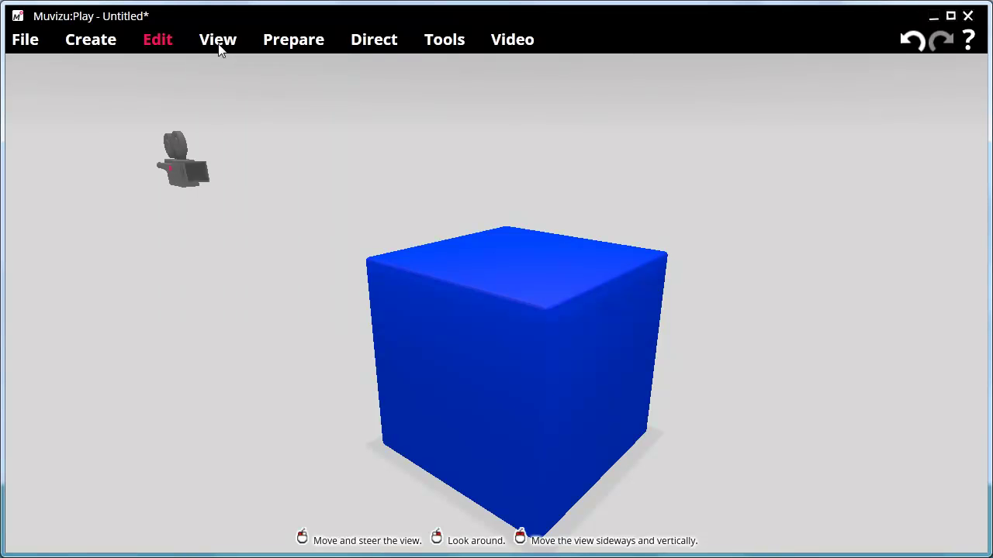
Switch the scene display to unlit mode and back to normal lighting
left_click(218, 45)
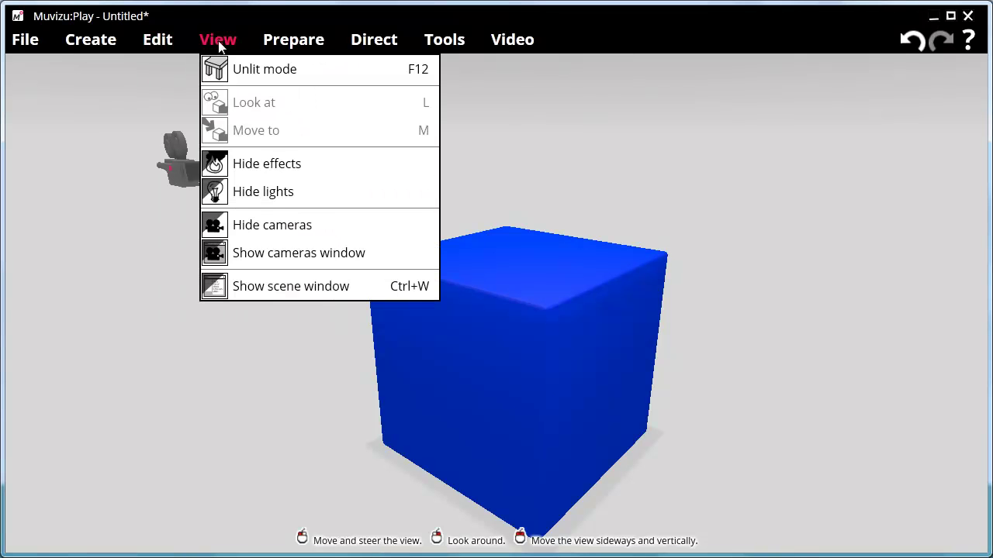
left_click(248, 69)
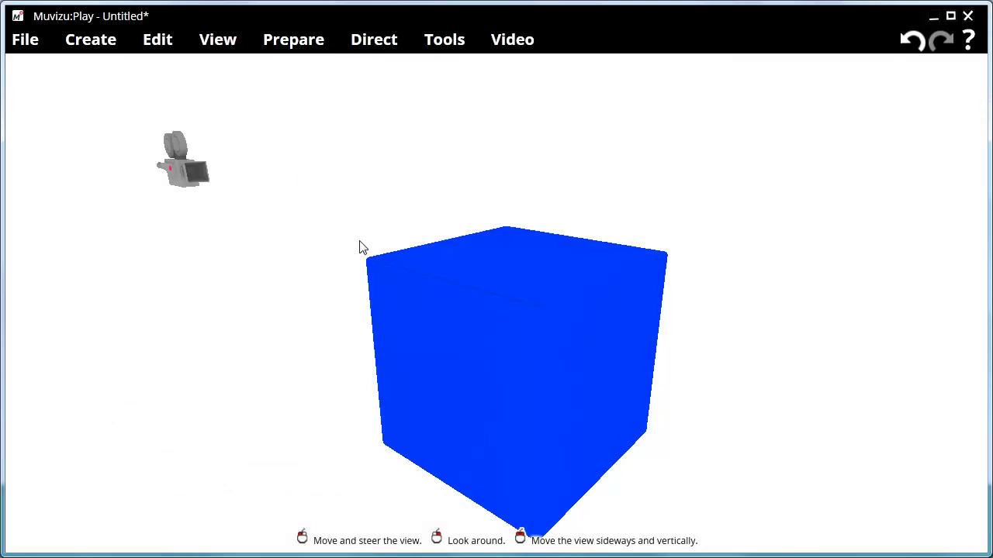
left_click(220, 46)
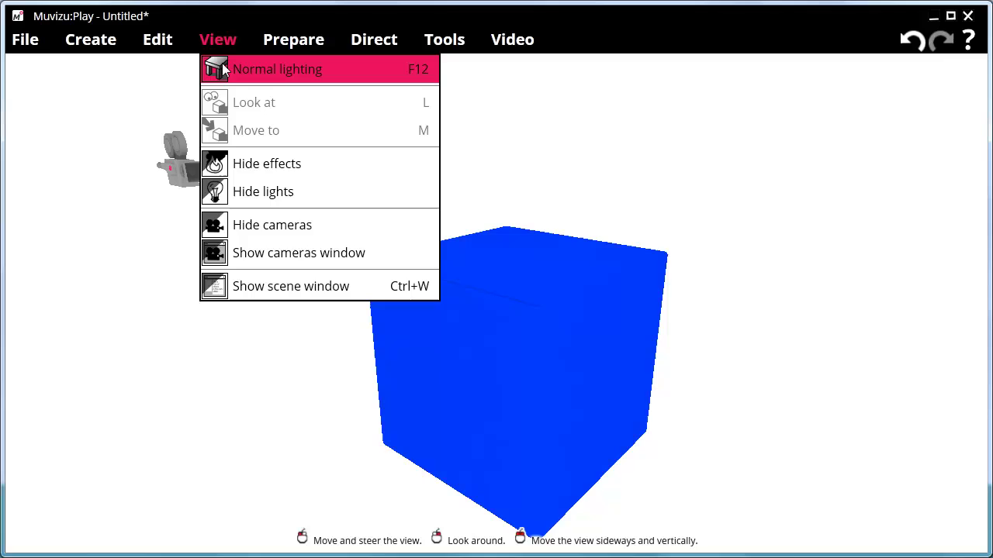
left_click(222, 69)
Shift the view off the cube, select the large cube, and centre the view on it with Look at
left_click(221, 36)
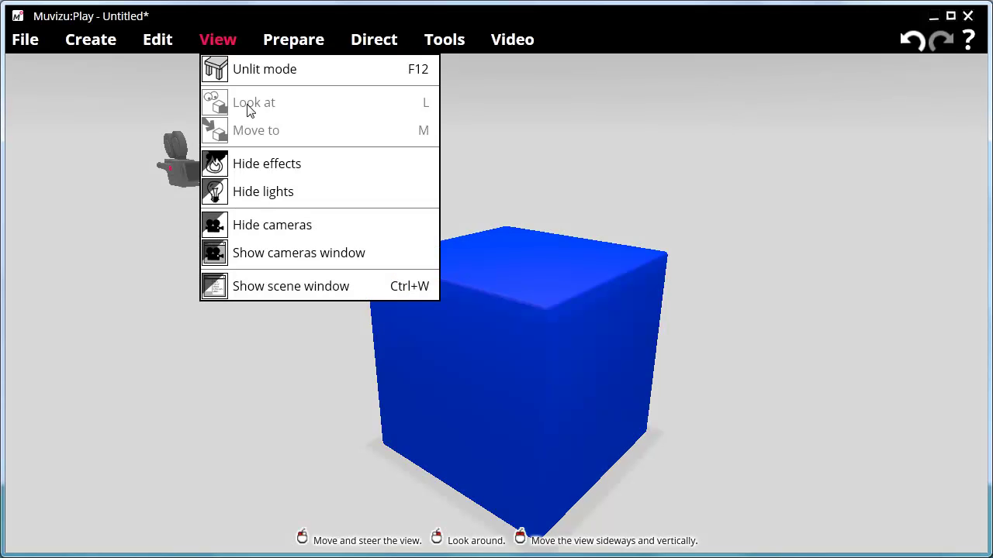
key("Left")
left_click(909, 374)
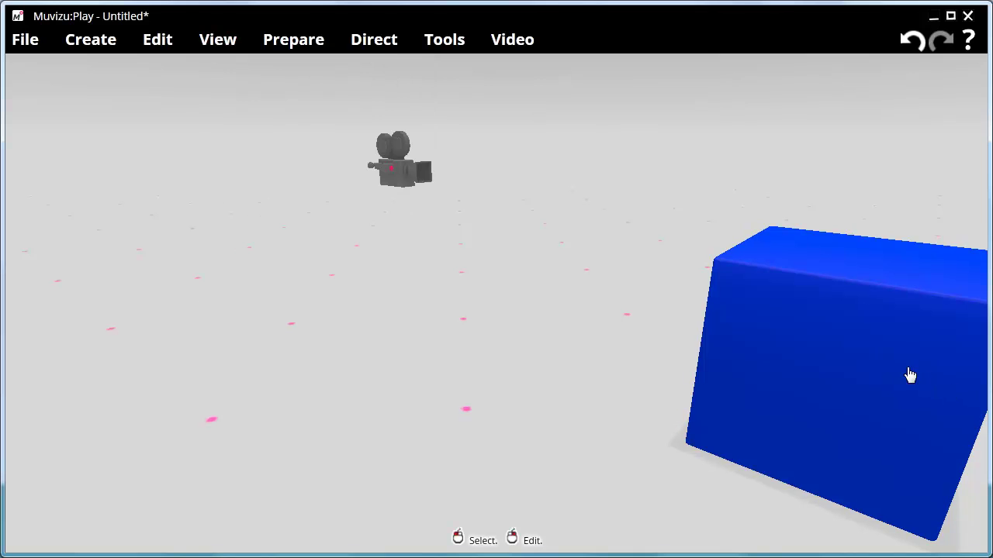
left_click(909, 376)
left_click(211, 41)
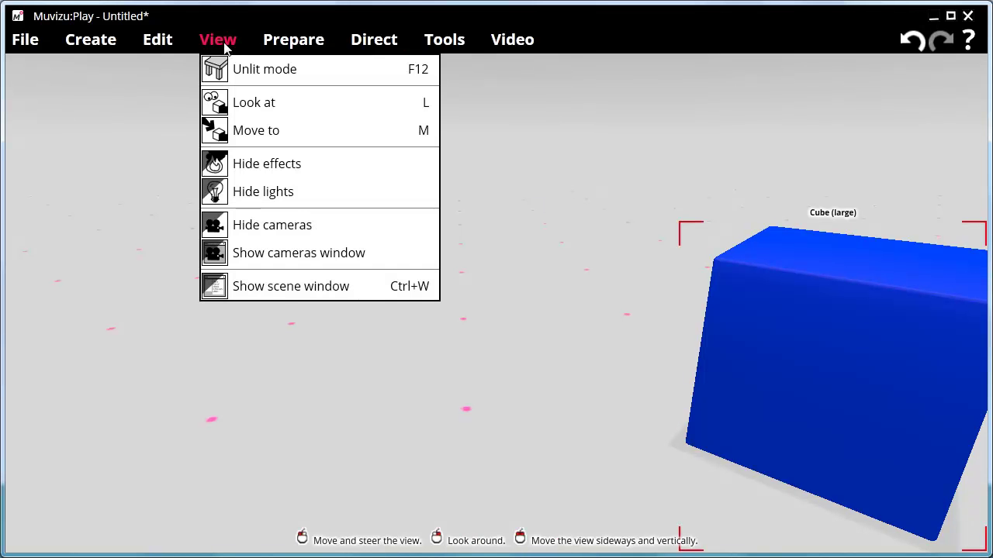
left_click(237, 105)
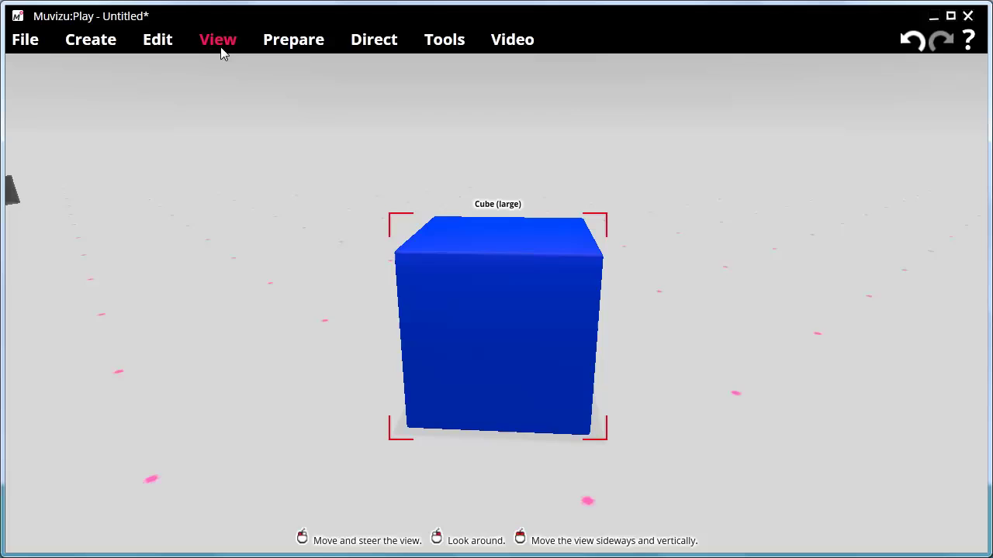
Deselect the large cube and move the view close behind the scene camera, with the cube beyond it
left_click(220, 43)
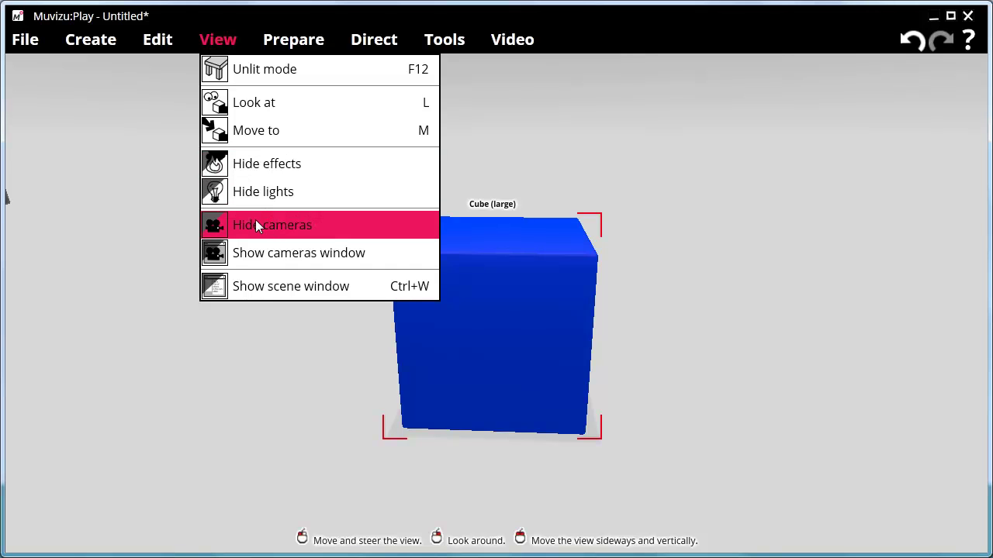
left_click(264, 305)
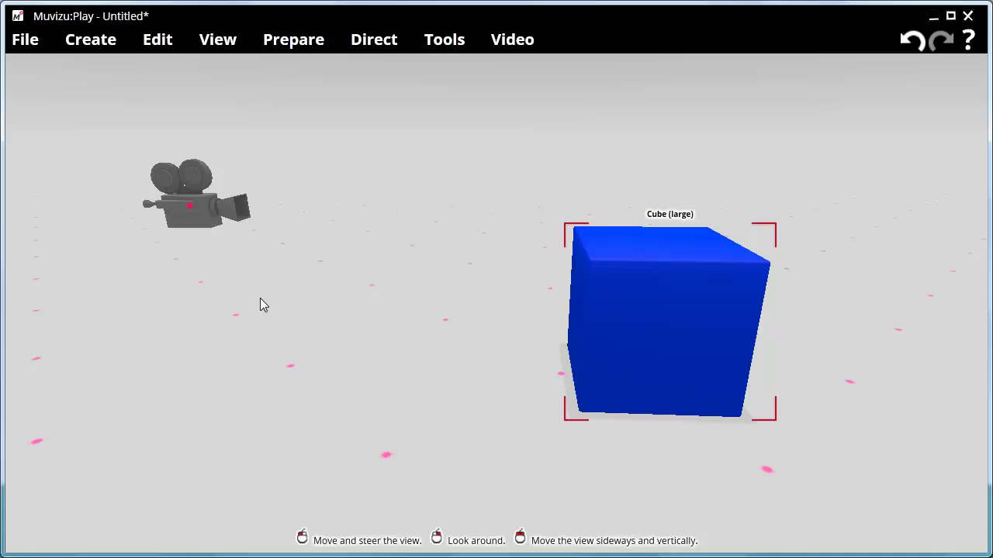
left_click(348, 303)
right_click_drag(282, 289, 372, 256)
left_click_drag(372, 256, 311, 252)
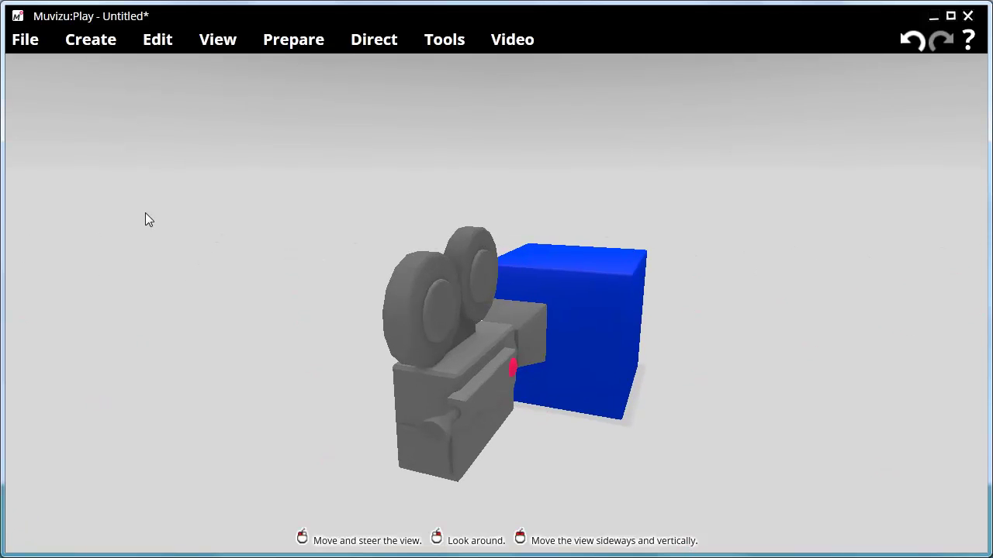
Hide the scene's cameras and show them again
left_click(220, 45)
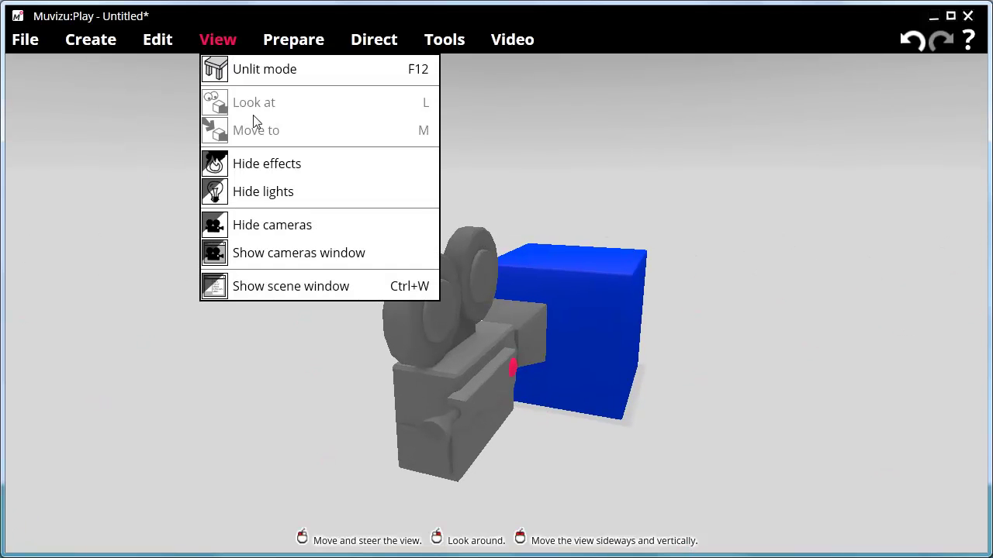
left_click(268, 226)
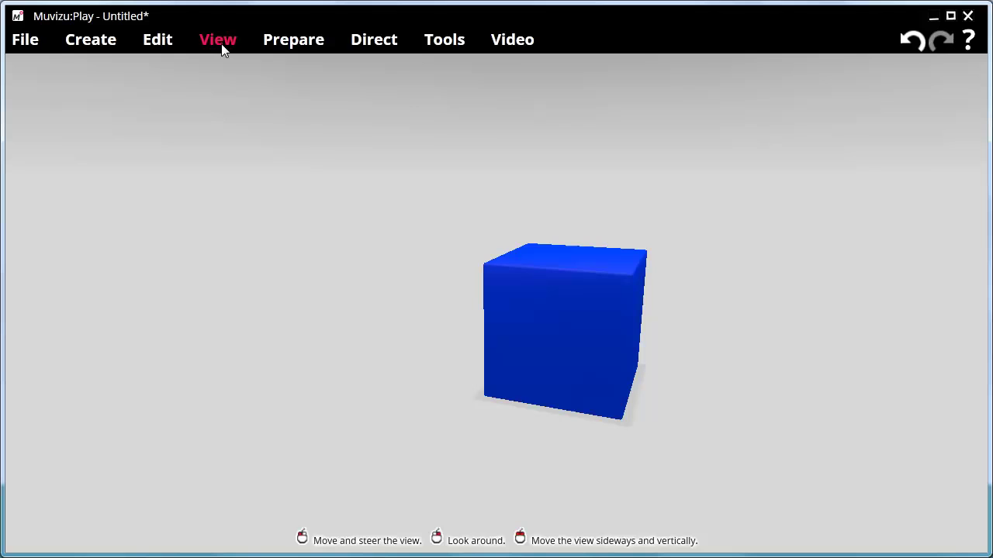
left_click(222, 40)
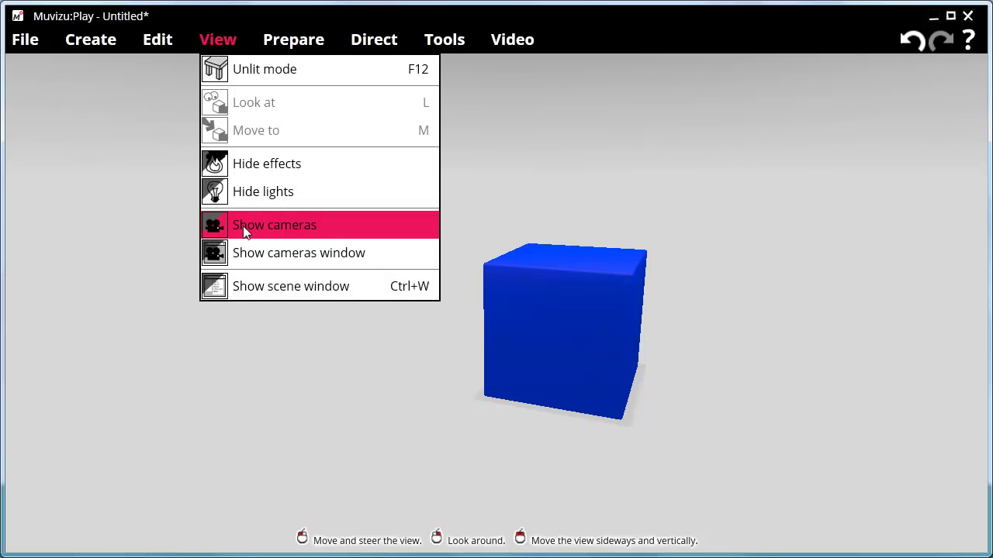
left_click(243, 228)
Turn the view to show the camera beside the cube, then open the scene window and select Camera 1
left_click_drag(252, 84, 295, 93)
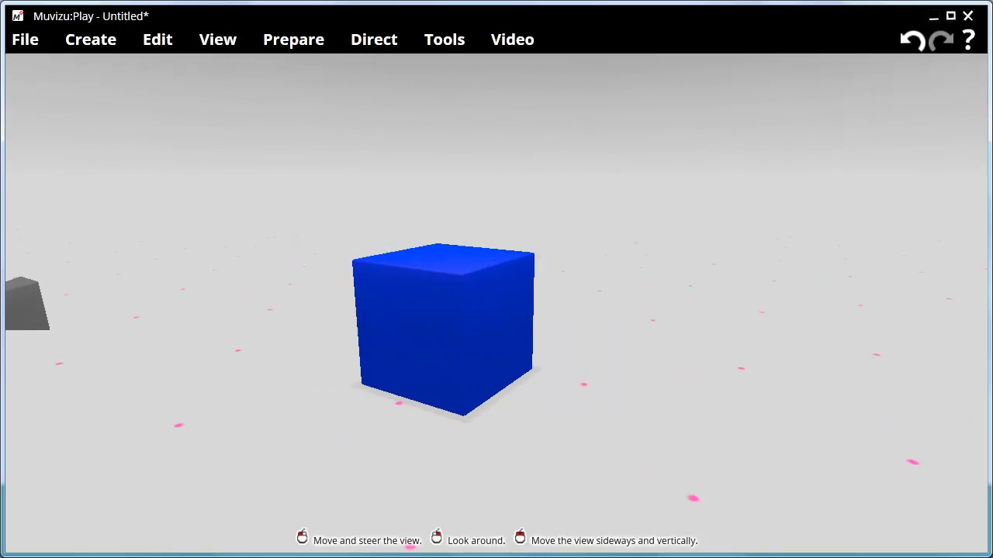
left_click(224, 38)
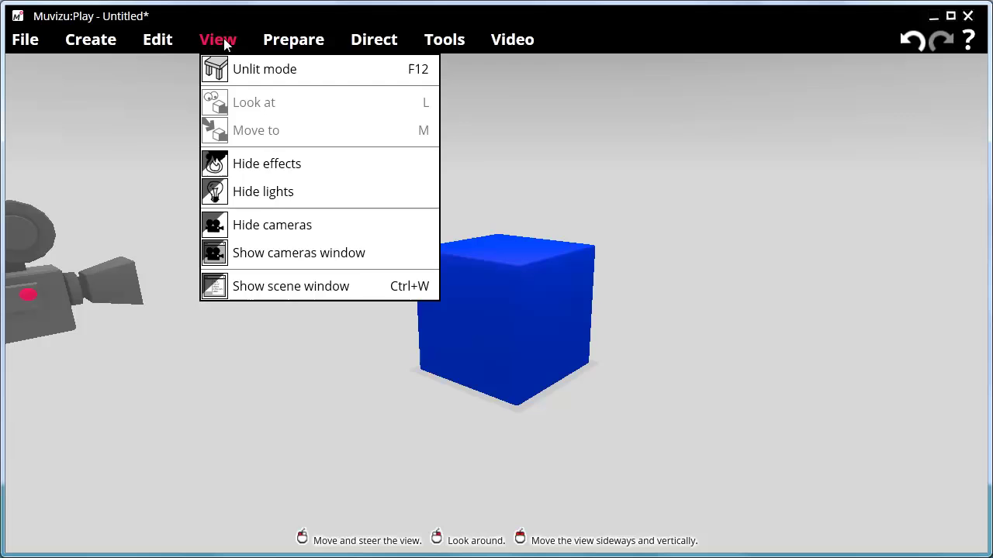
left_click(262, 287)
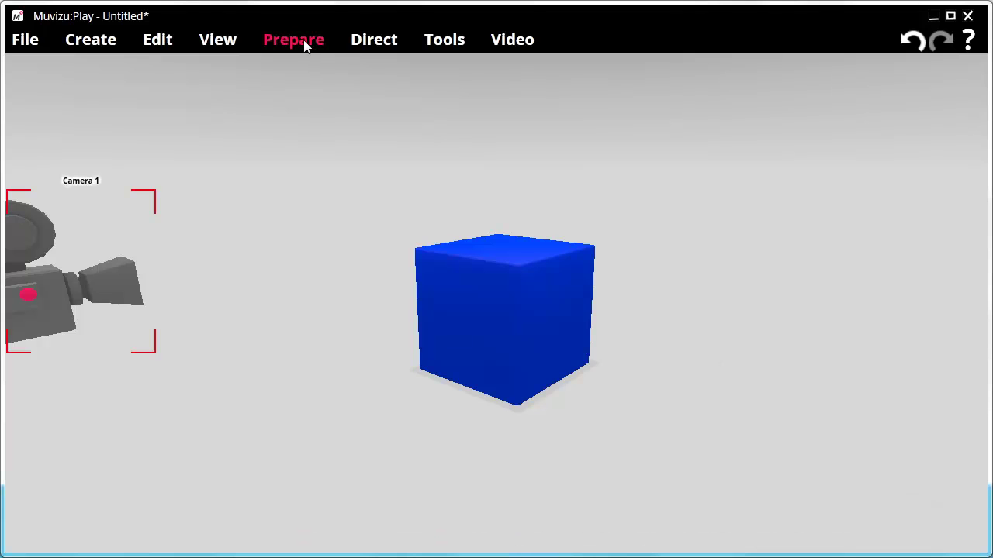
left_click(307, 45)
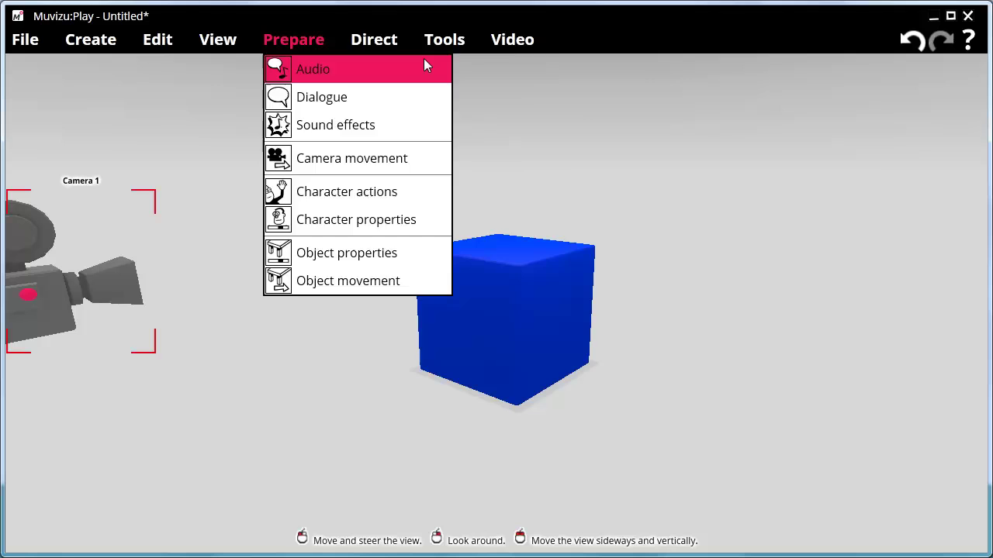
left_click(391, 44)
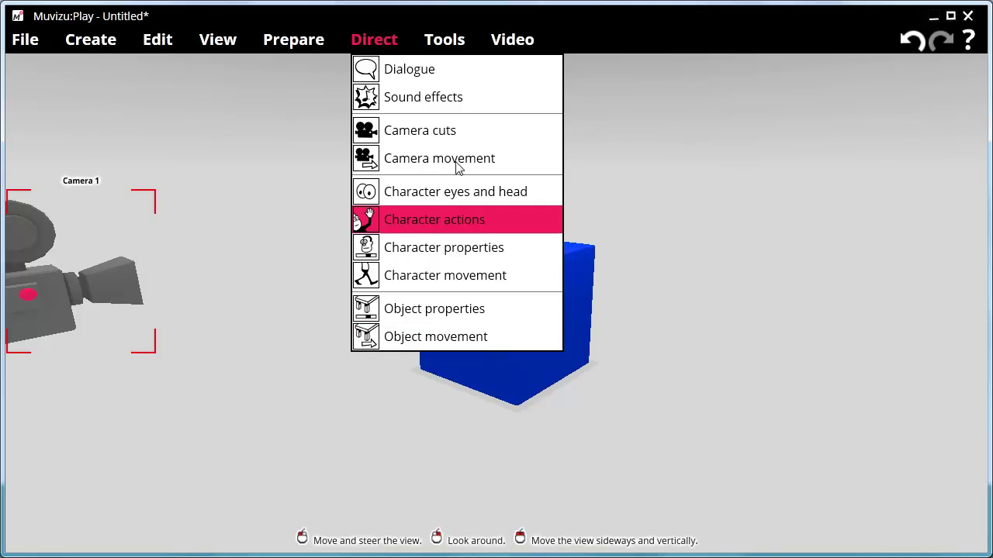
mouse_move(458, 44)
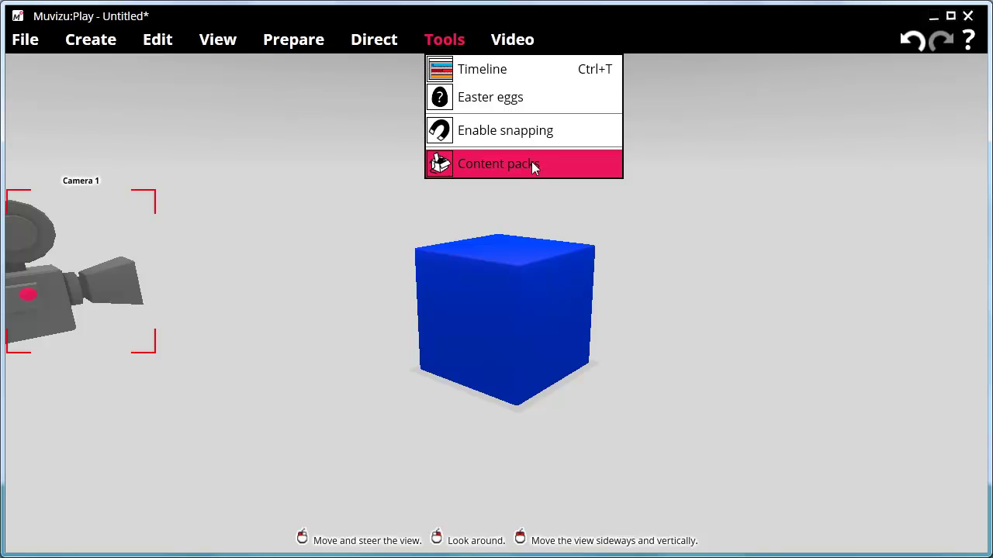
mouse_move(531, 43)
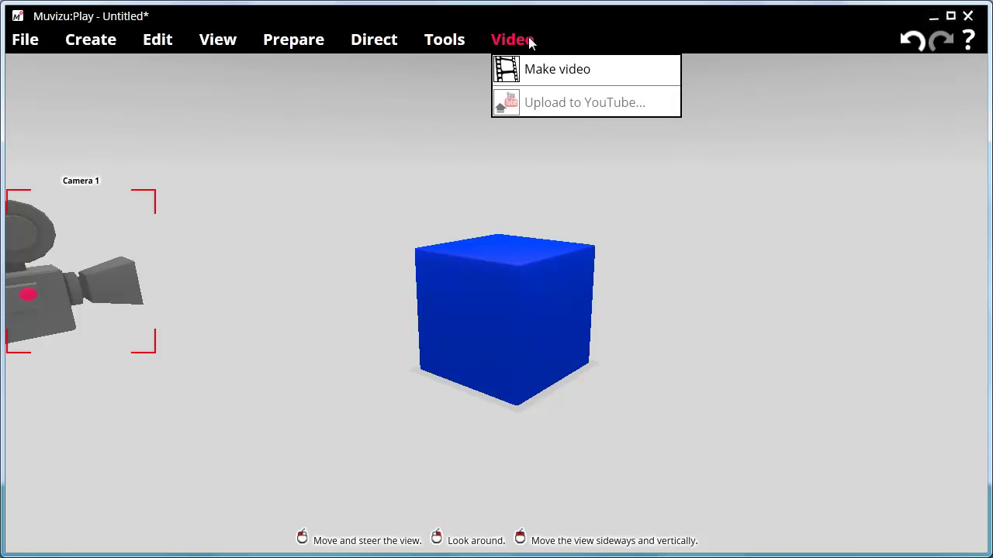
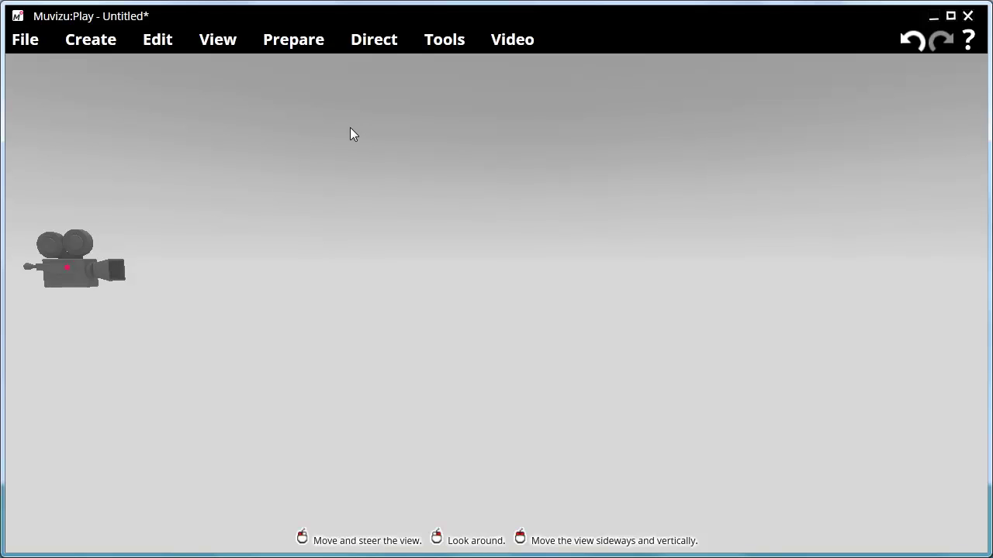
Search the object library for "chair", add the red armchair to the empty scene, and close the library
left_click(108, 41)
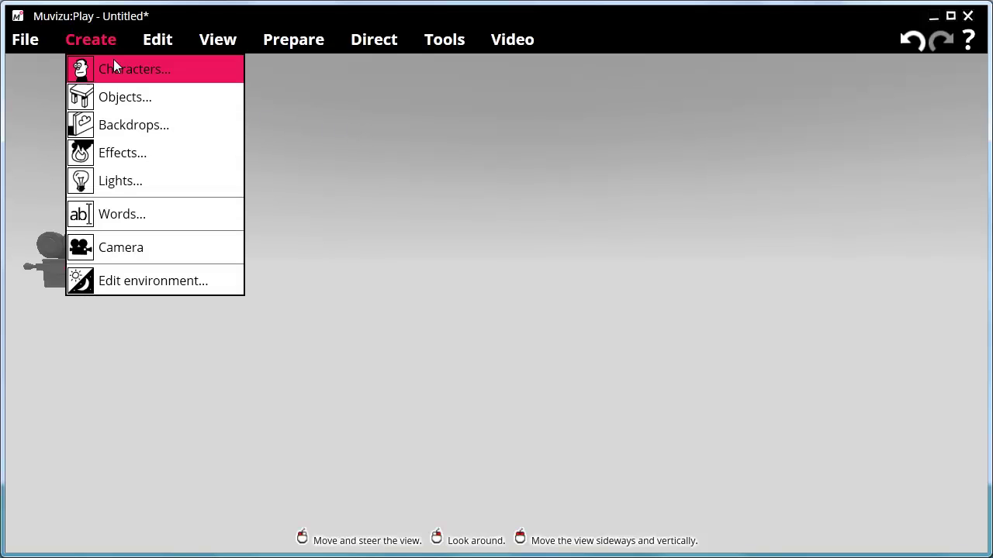
left_click(120, 100)
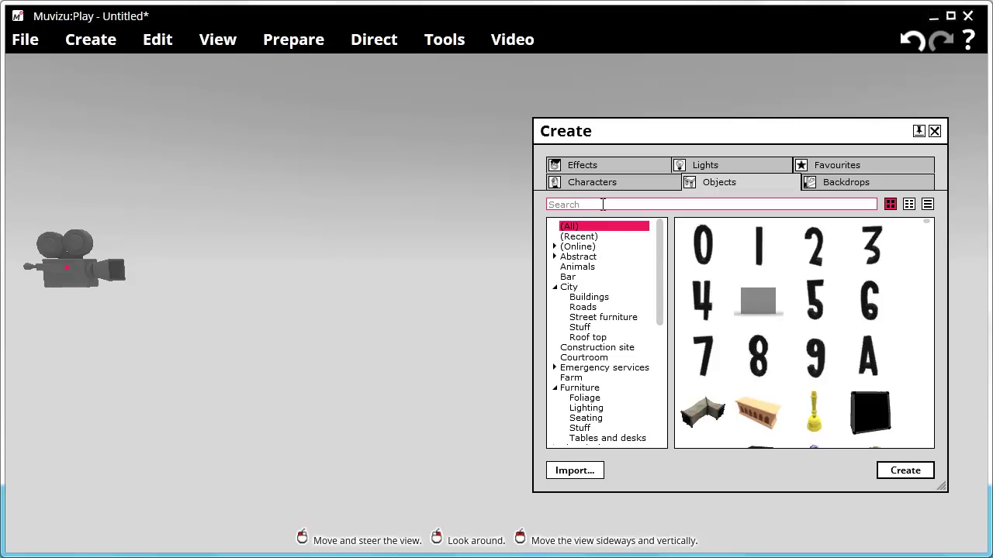
type("chair")
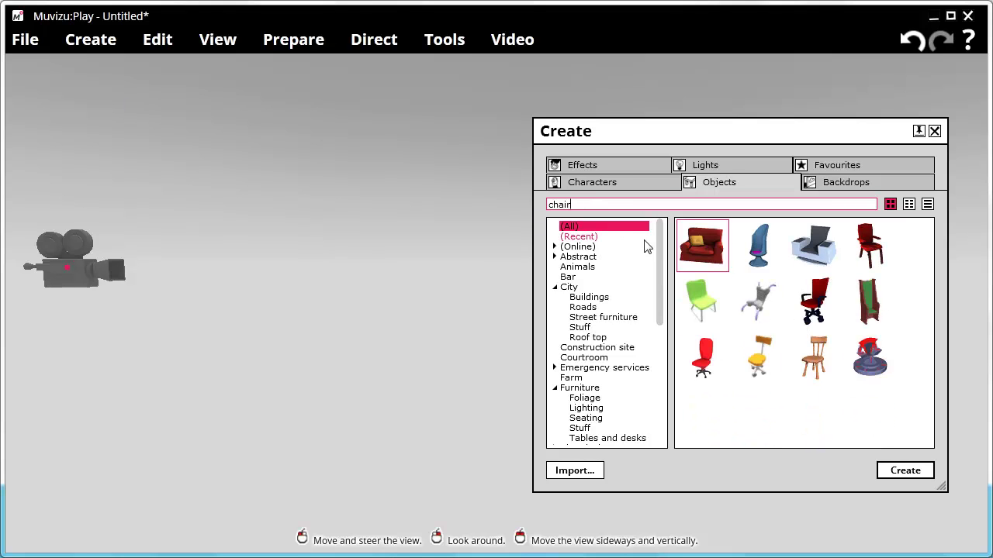
left_click(904, 470)
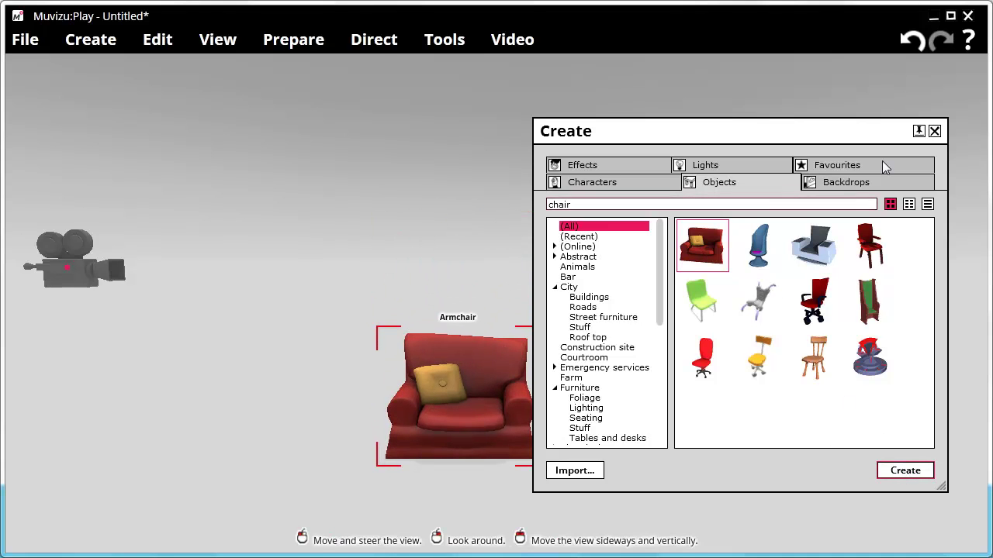
left_click(935, 132)
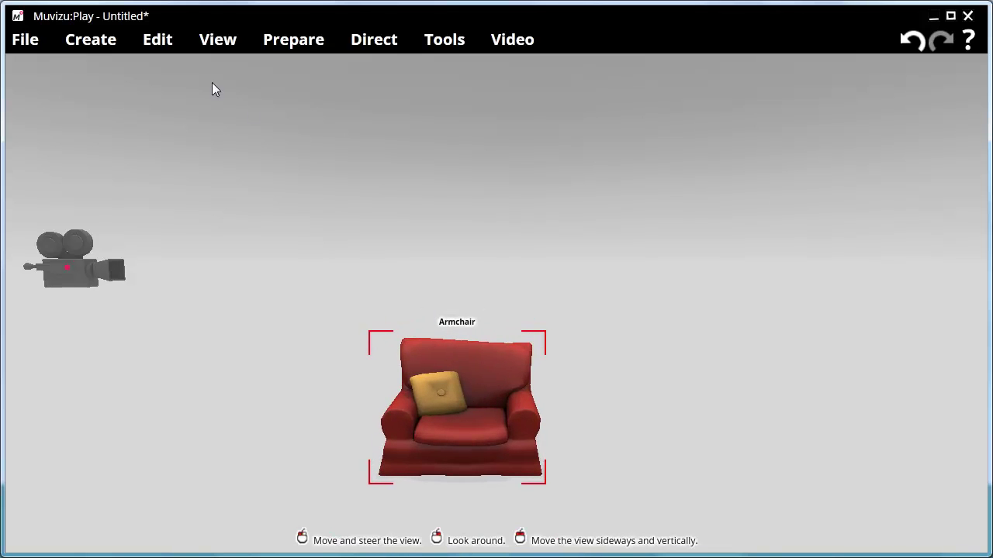
Open the armchair's edit settings with the armchair seen close up, place the window beside it, and expand Properties
right_click_drag(380, 214, 380, 264)
left_click_drag(380, 264, 301, 129)
left_click(159, 39)
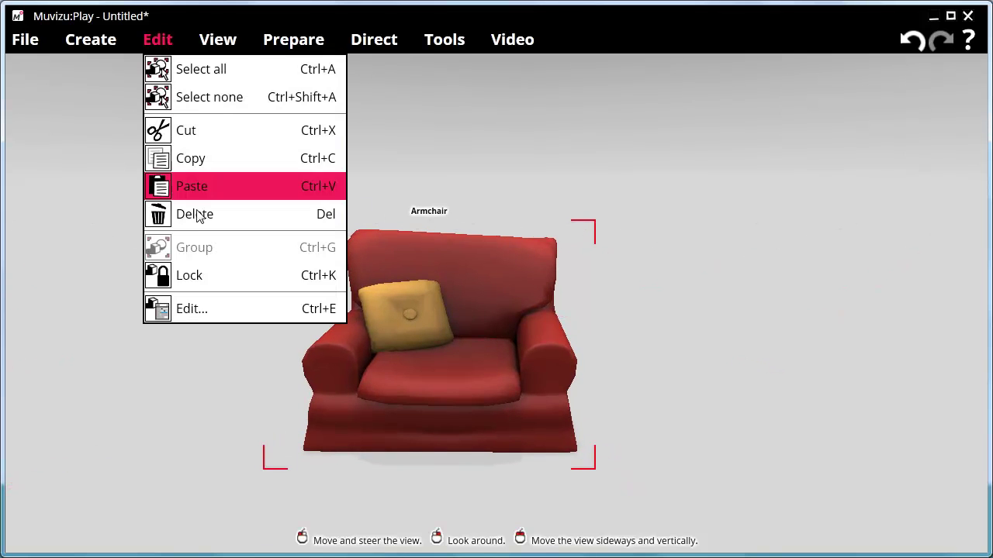
left_click(232, 308)
left_click_drag(439, 244, 708, 238)
left_click(664, 309)
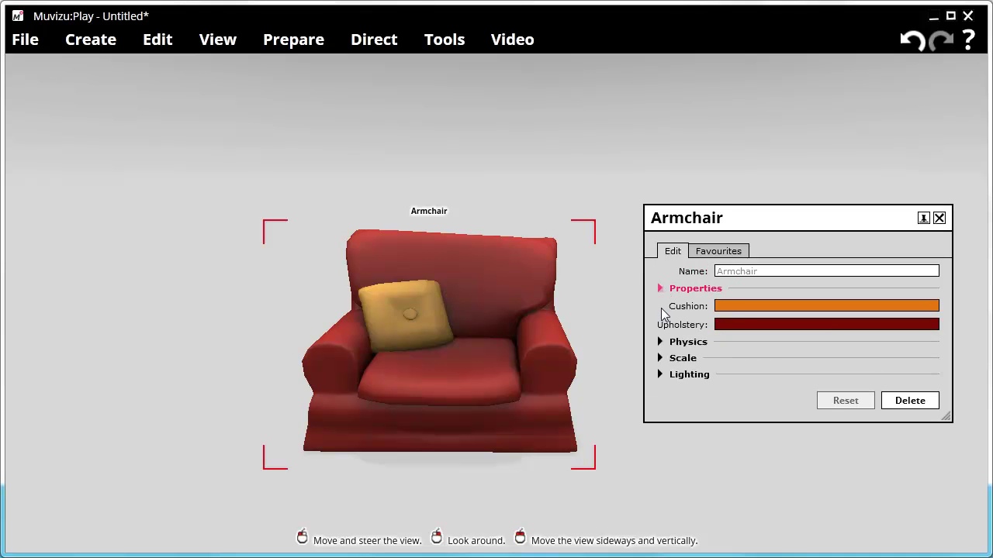
Try several palette colours on the armchair's cushion and settle on a very dark teal
mouse_move(740, 307)
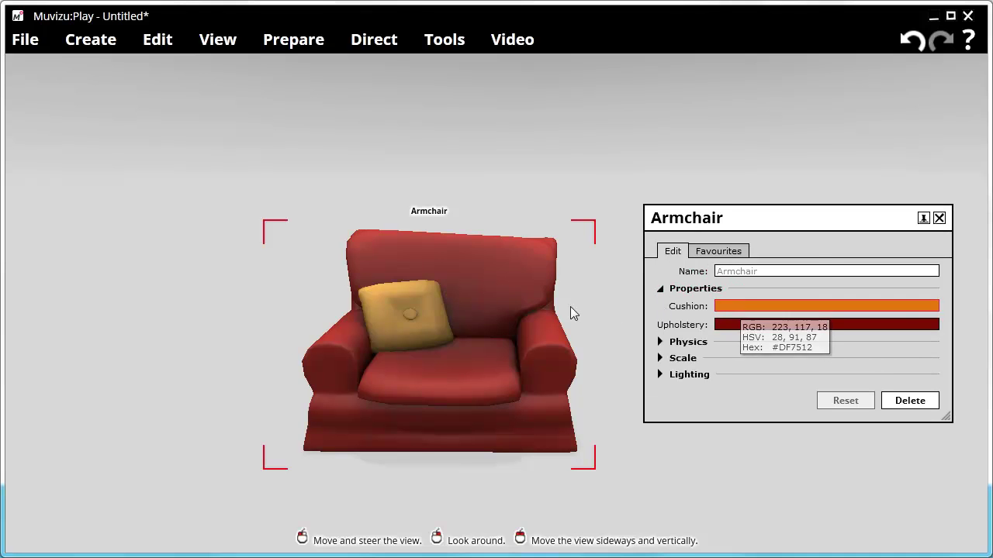
left_click(749, 308)
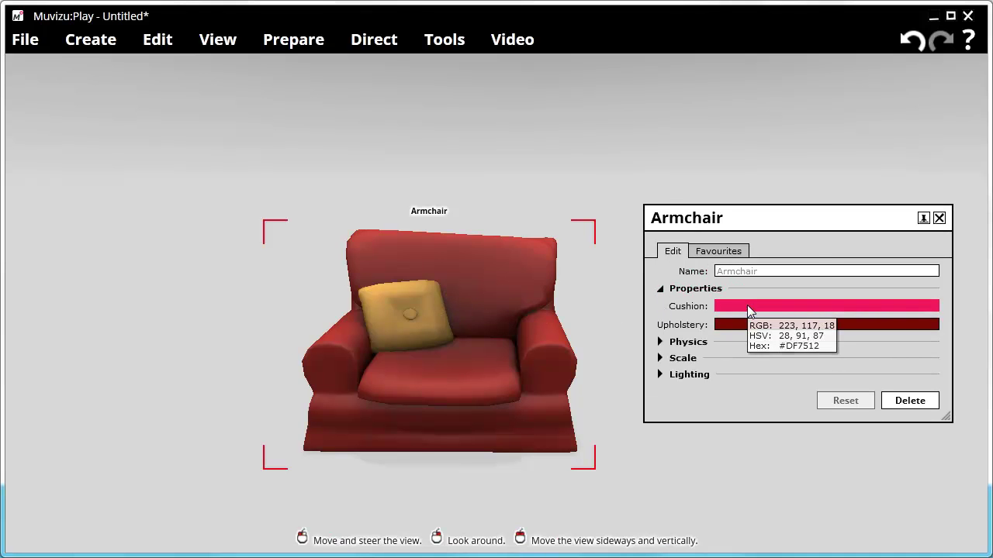
left_click_drag(556, 210, 861, 288)
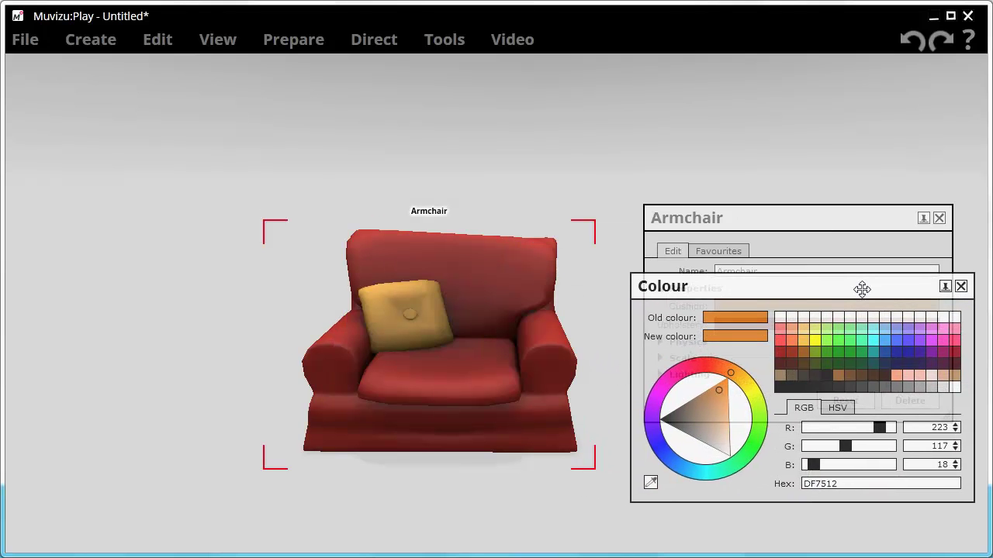
left_click(832, 353)
left_click(848, 341)
left_click(872, 352)
left_click(908, 346)
left_click(920, 336)
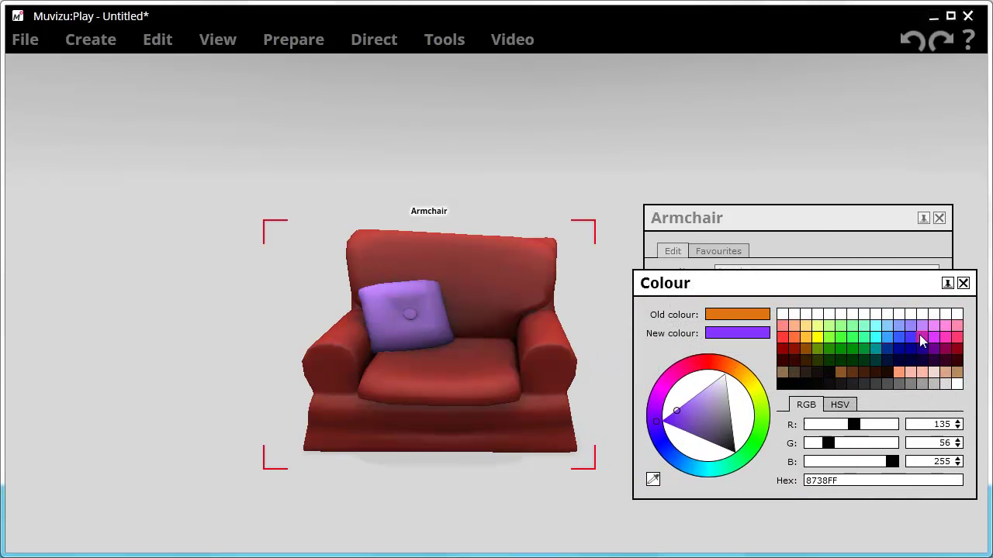
left_click(876, 361)
left_click(962, 283)
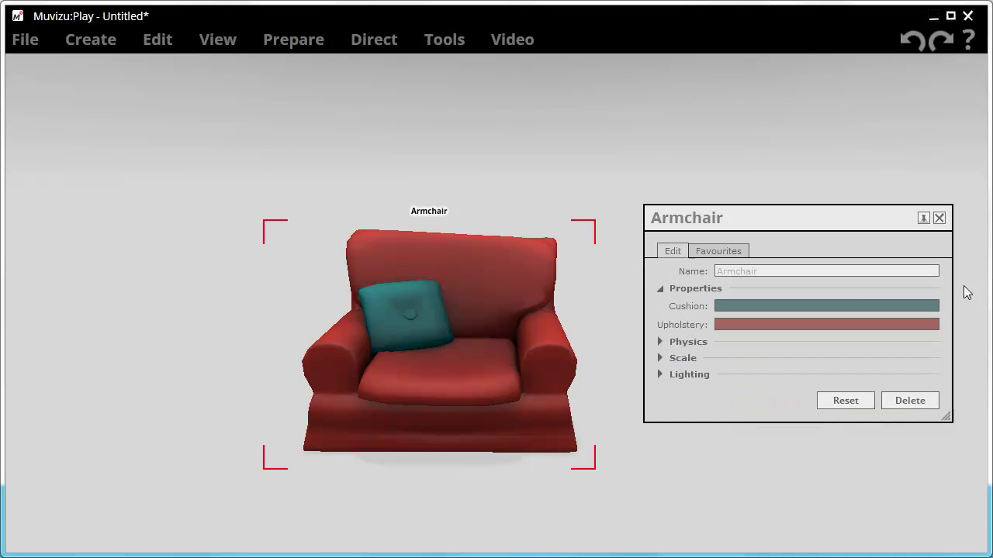
Change the armchair's upholstery to the pale green BEFF87, keeping the colour window clear of the armchair
left_click(785, 323)
left_click_drag(542, 208, 811, 243)
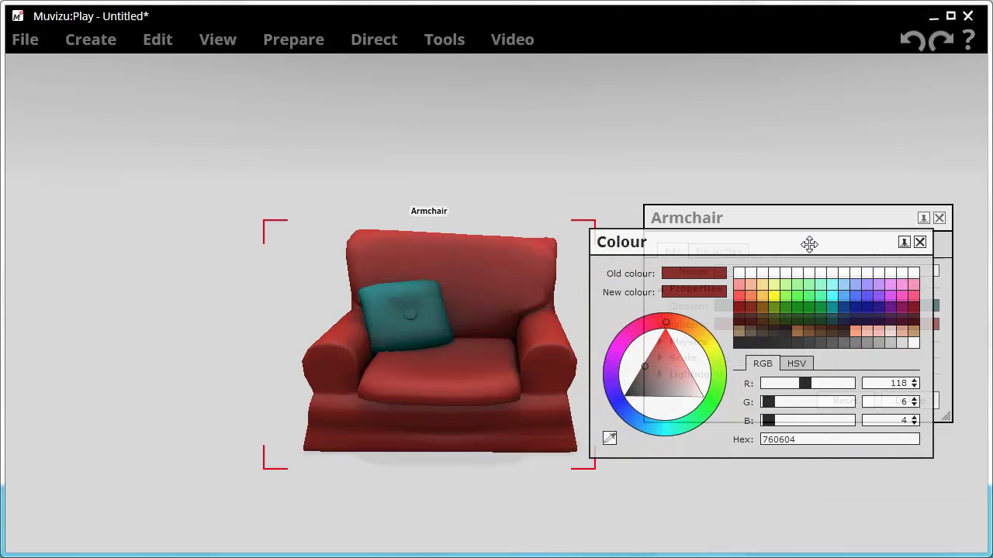
left_click(803, 293)
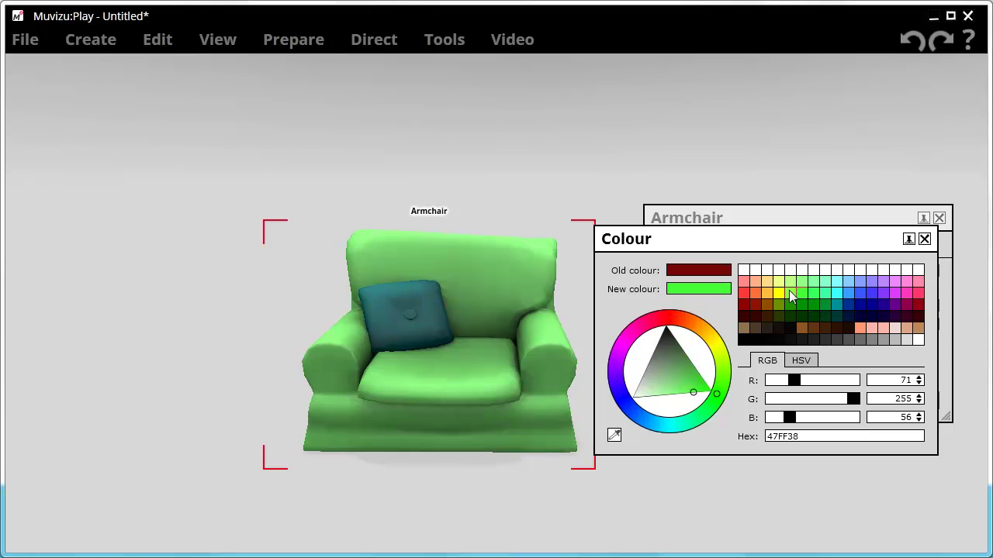
left_click(790, 284)
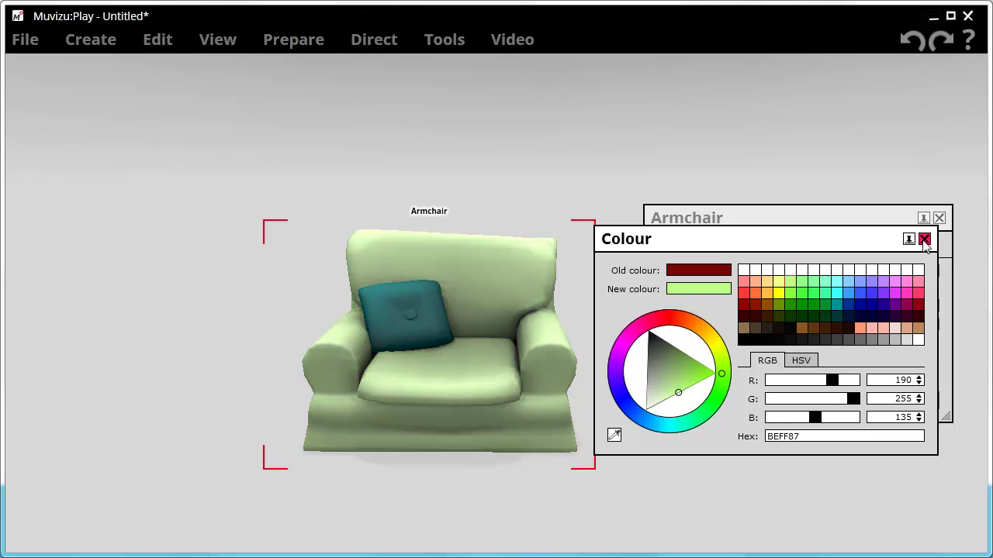
left_click(925, 238)
Make the armchair float in the air in its physics settings, and switch Keep upright off and back on
left_click(665, 342)
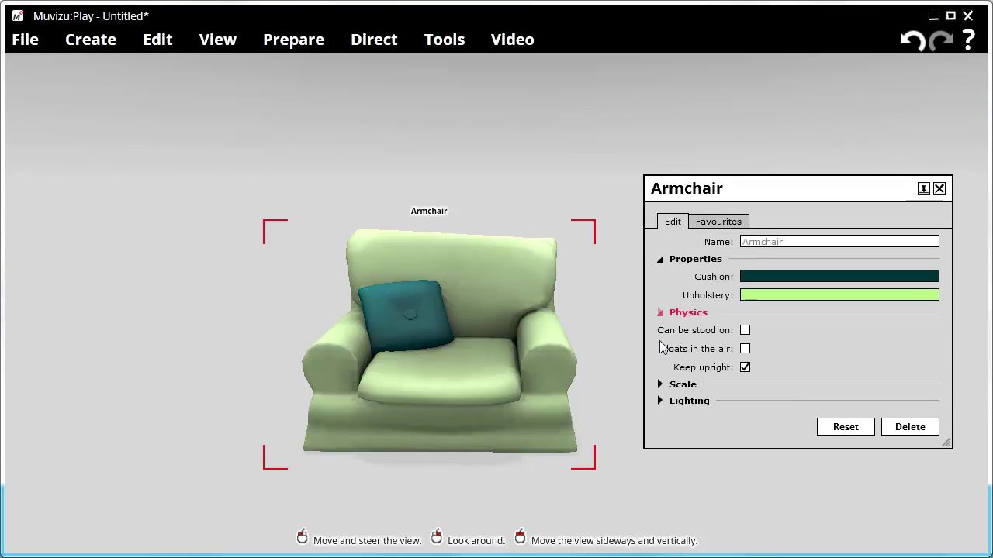
left_click(745, 350)
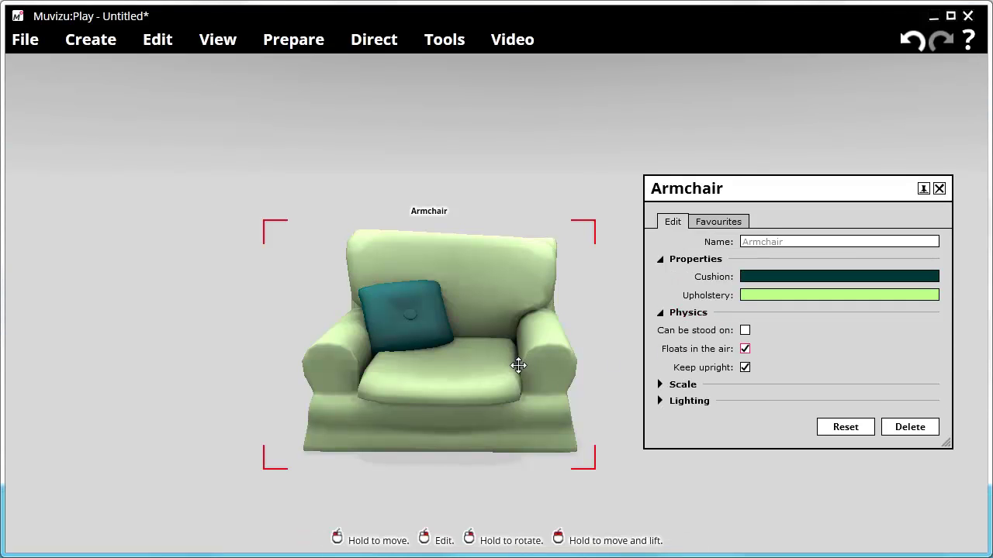
left_click(744, 369)
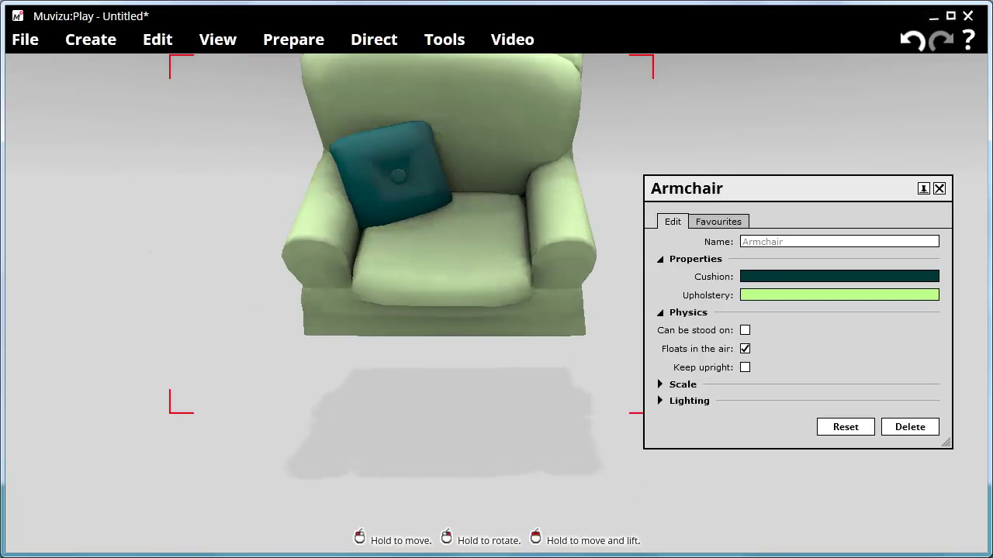
left_click(744, 368)
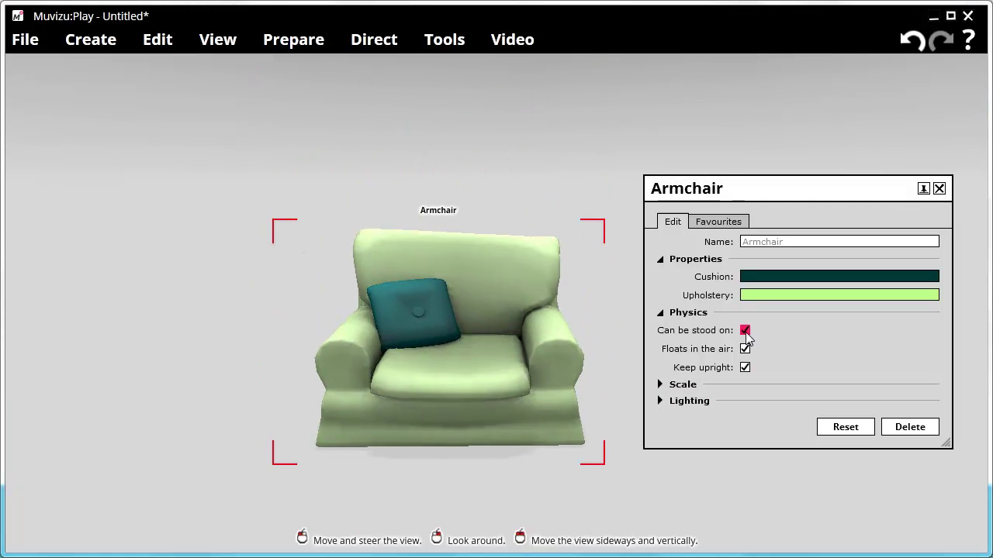
Unlink the armchair's scale axes, scale it to 0.7 deep, 0.4 wide and 0.7 high, and show its Lighting settings
left_click(667, 385)
left_click_drag(825, 378, 821, 412)
left_click(755, 393)
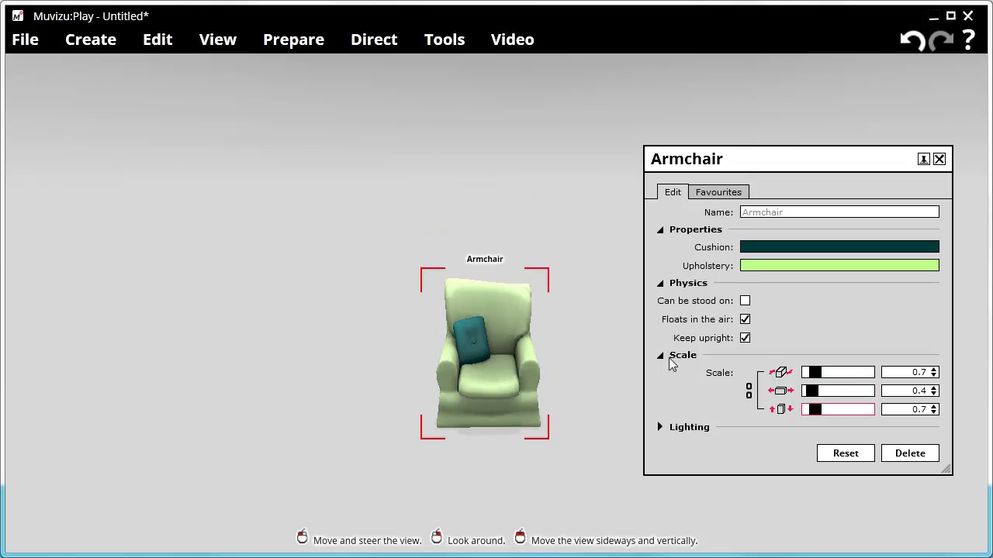
left_click(662, 357)
left_click(663, 403)
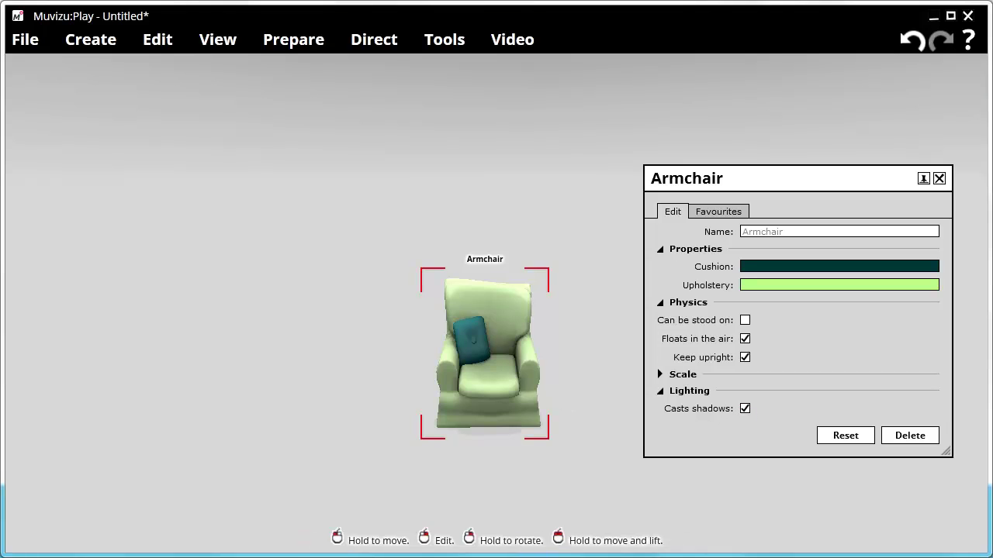
Switch the armchair's Casts shadows setting off and back on while viewing it from an angle
right_click_drag(512, 380, 466, 380)
left_click(745, 409)
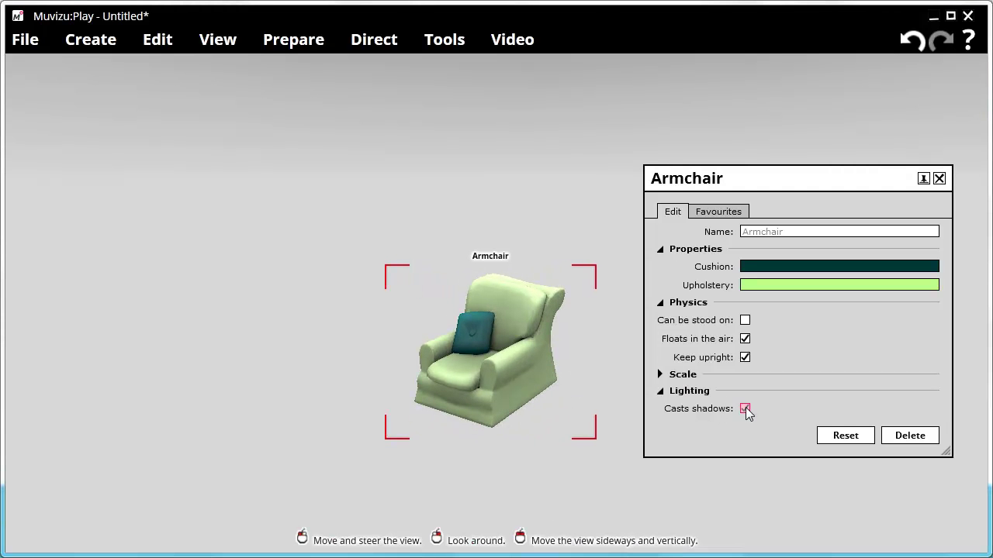
left_click(745, 410)
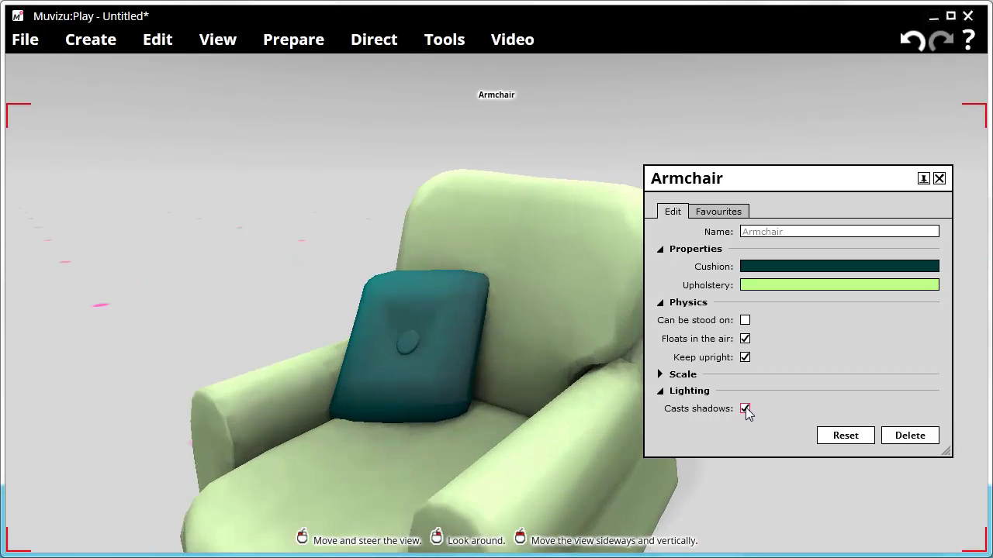
left_click(745, 410)
left_click(746, 409)
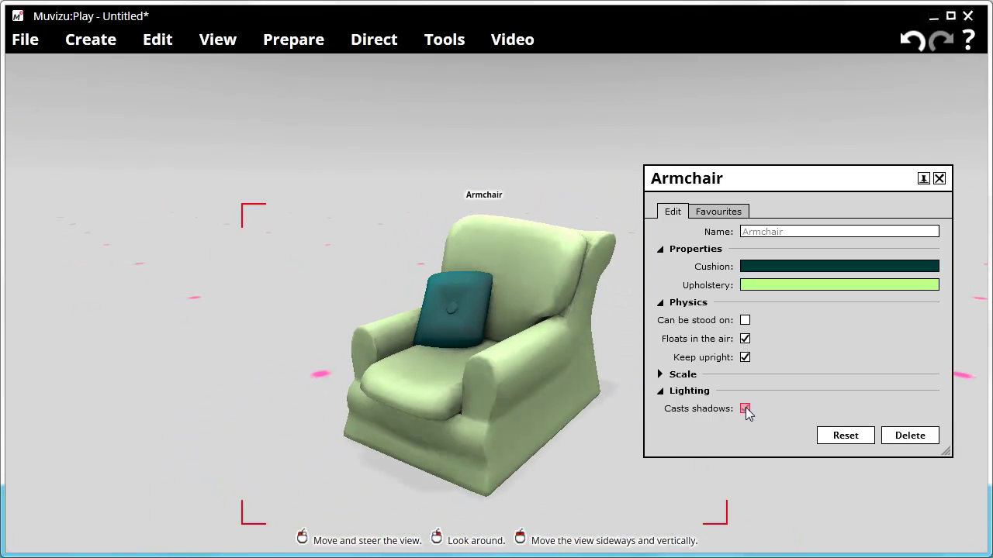
mouse_move(564, 155)
left_mouse_down()
mouse_move(575, 133)
mouse_move(583, 150)
mouse_move(564, 155)
left_mouse_up()
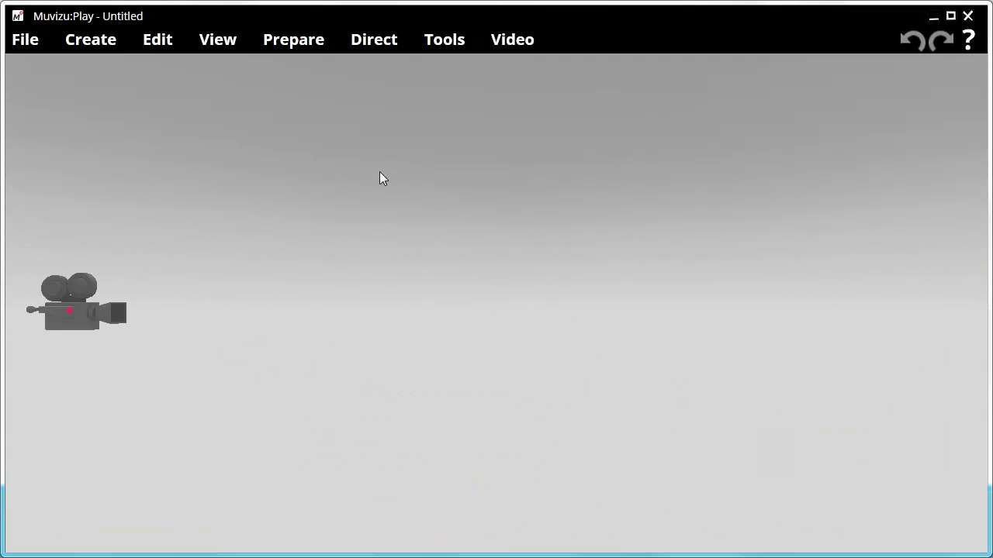
Clear the object search and create the straight road piece from the City Roads category
left_click(103, 43)
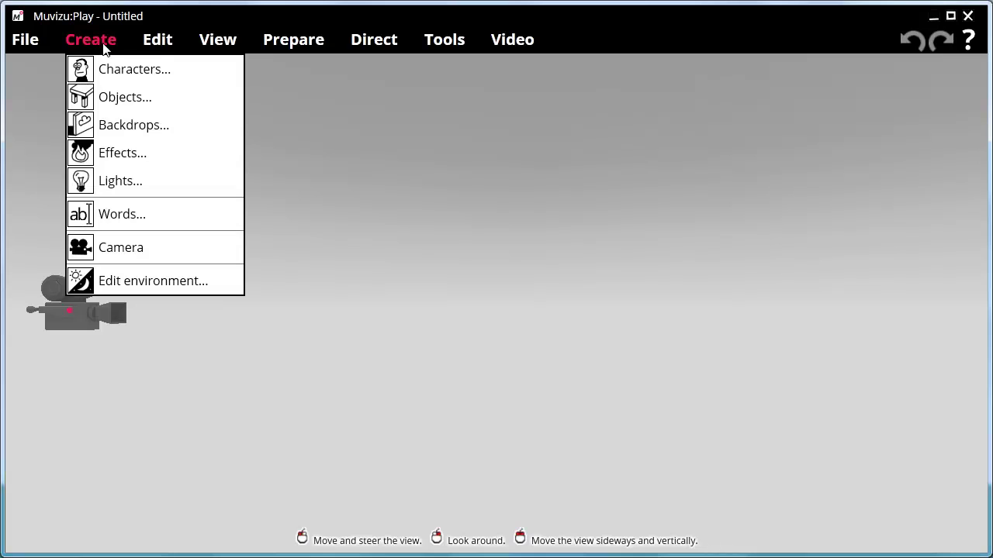
left_click(107, 97)
scroll(628, 245, "down", 1)
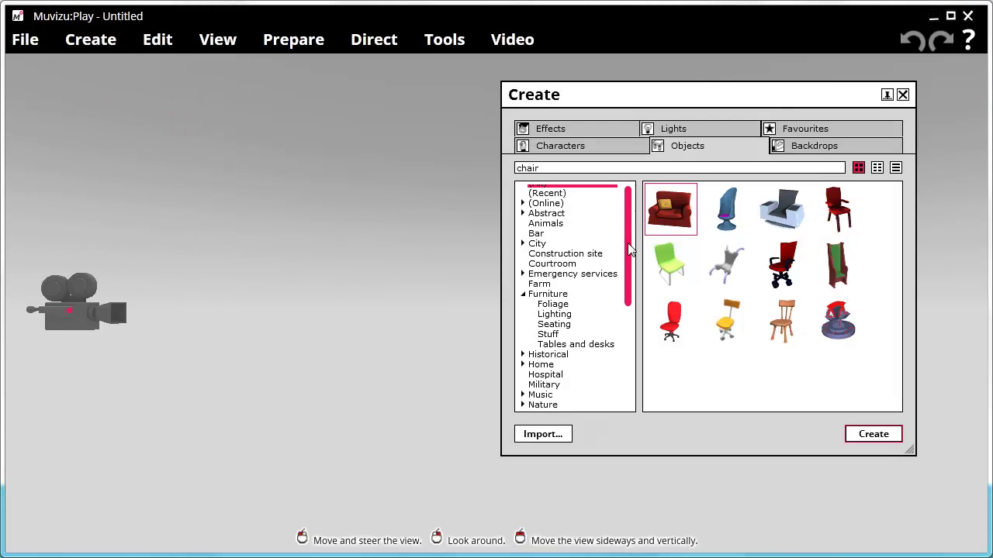
left_click(539, 240)
left_click(537, 242)
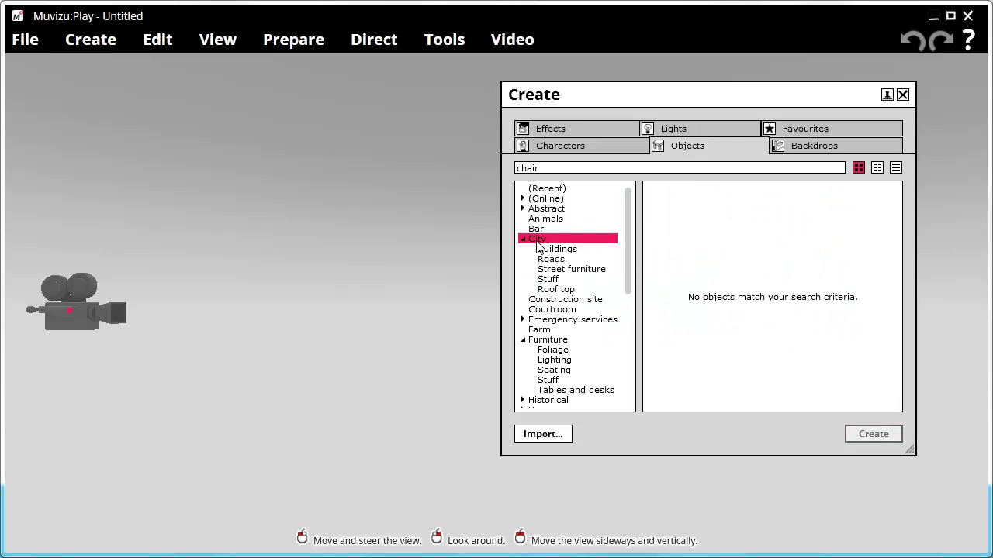
left_click(550, 260)
left_click(546, 168)
key("BackSpace")
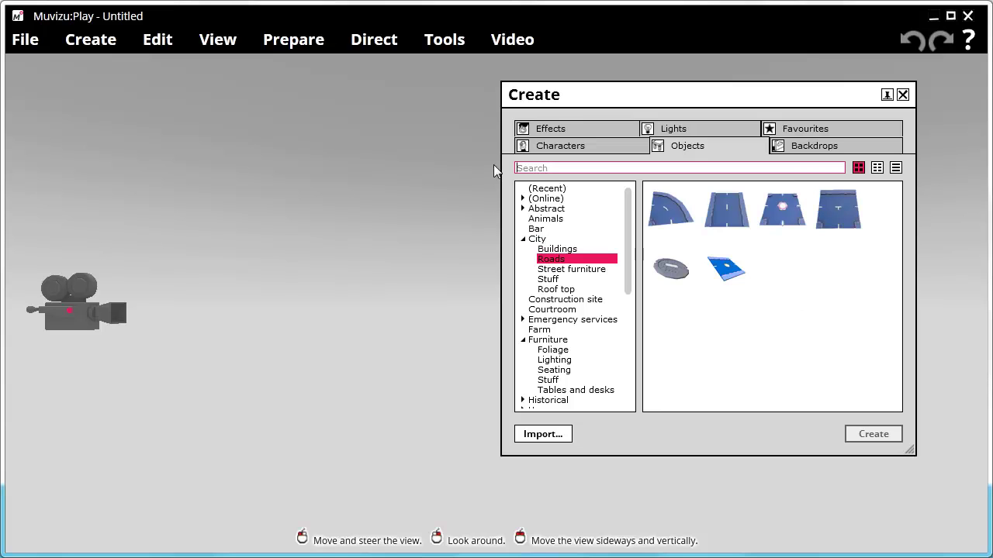
left_click(729, 215)
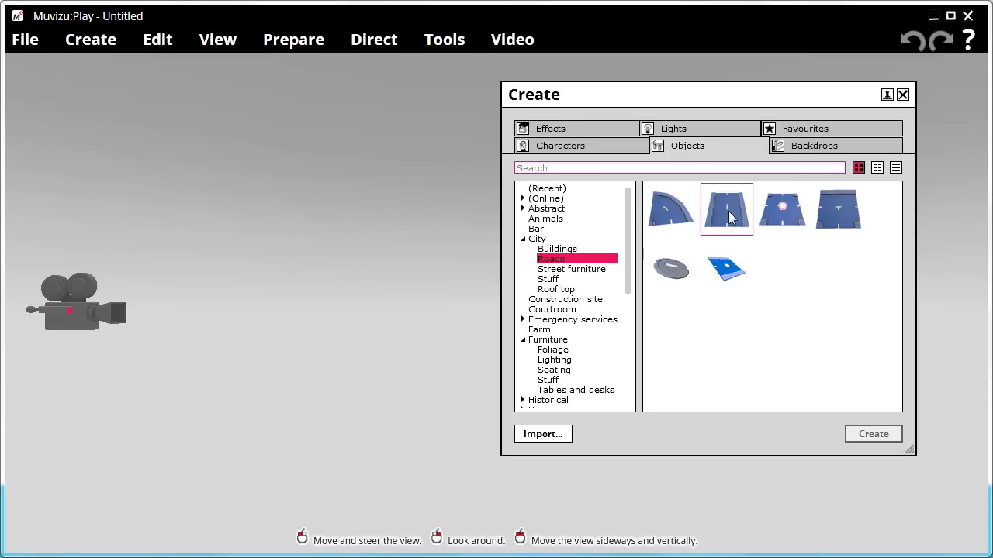
left_click(872, 435)
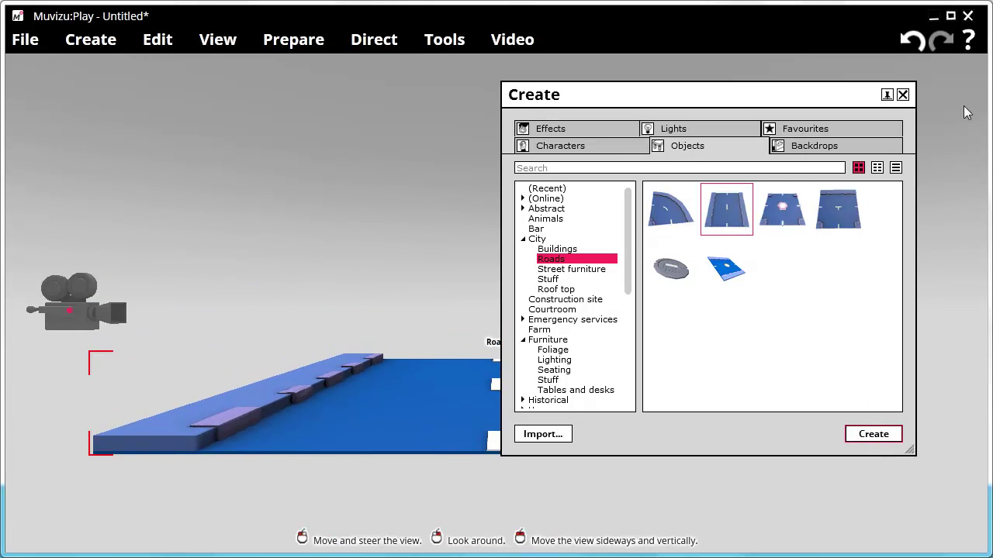
left_click(903, 95)
Show the road's colour properties with the settings window clear of the road, and set the pavement to dark grey 303030
right_click_drag(696, 248, 696, 272)
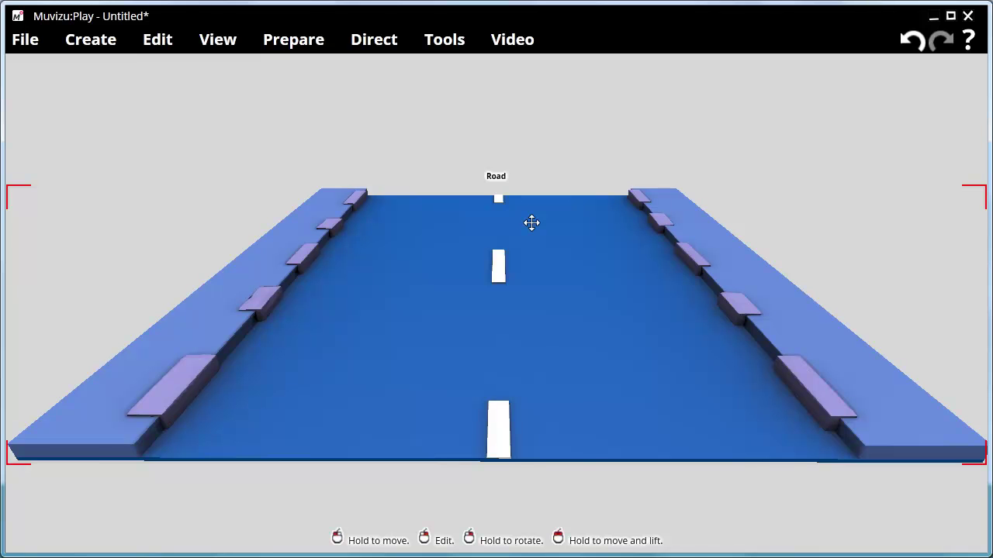
left_click(166, 39)
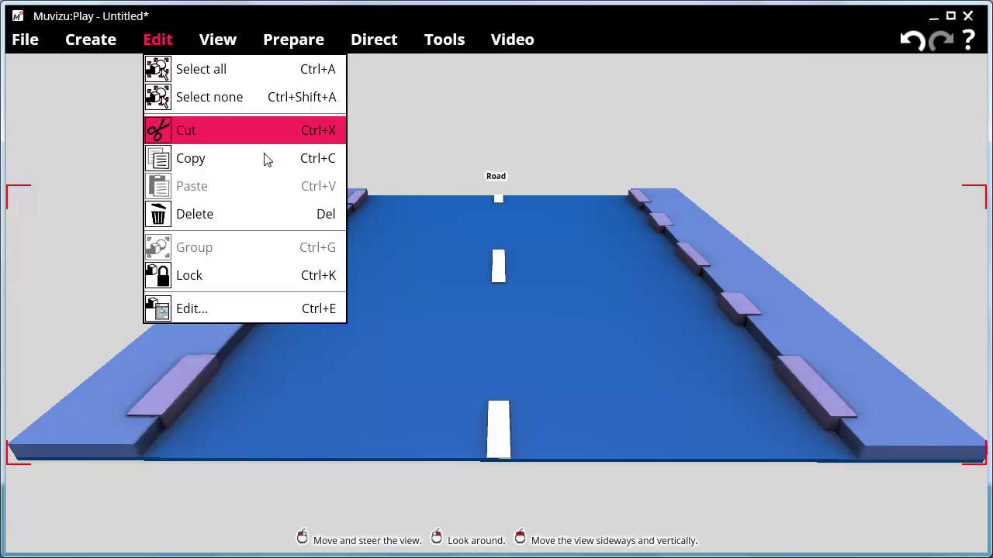
left_click(197, 308)
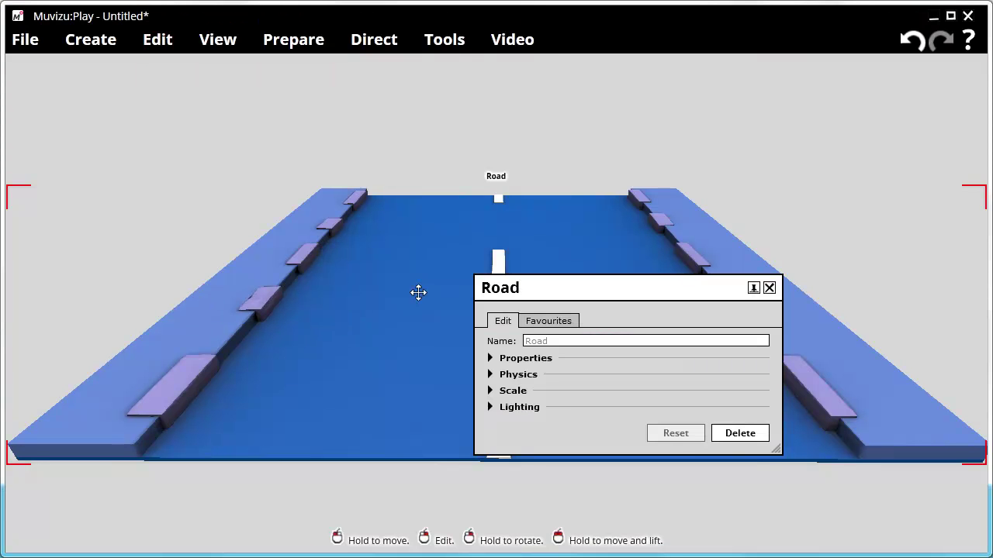
left_click_drag(536, 290, 723, 99)
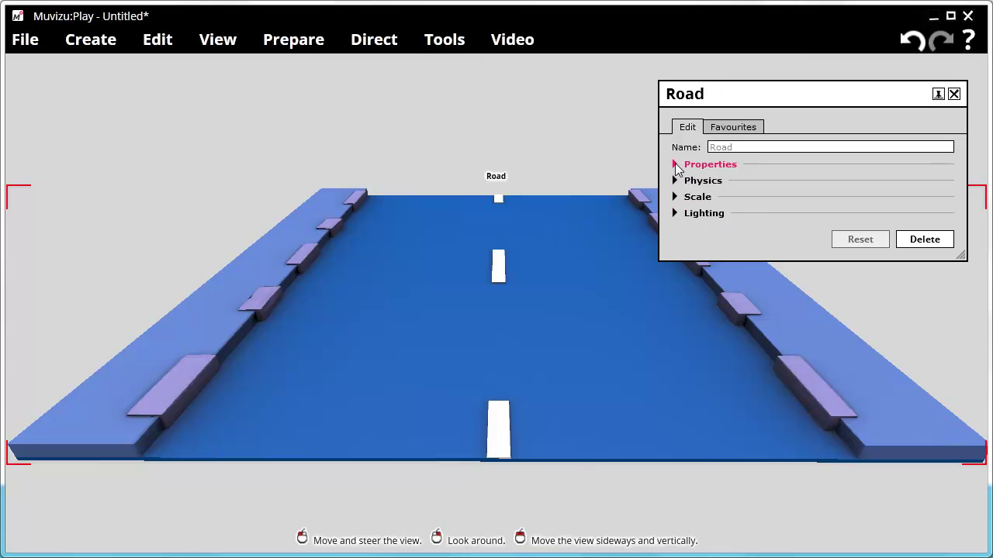
left_click(675, 164)
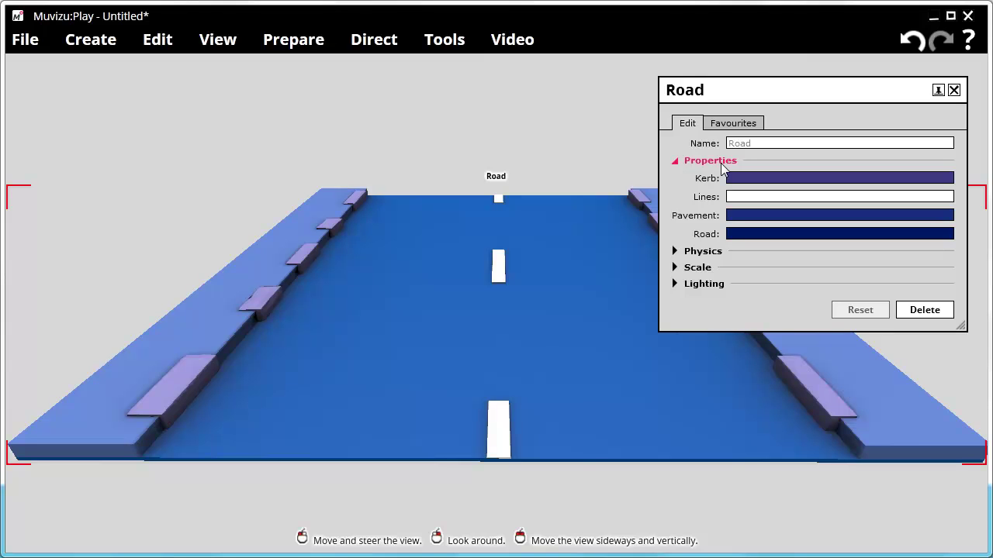
mouse_move(765, 232)
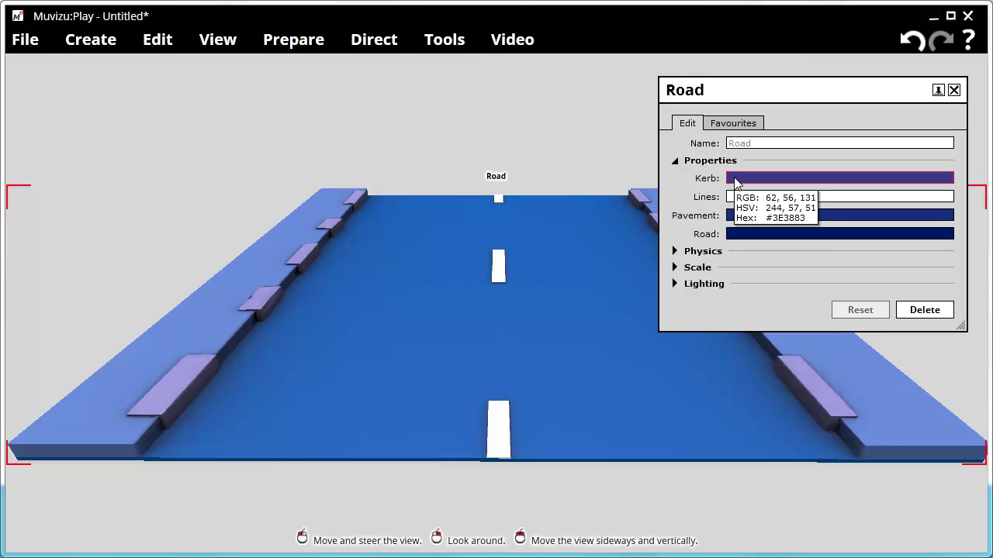
mouse_move(742, 221)
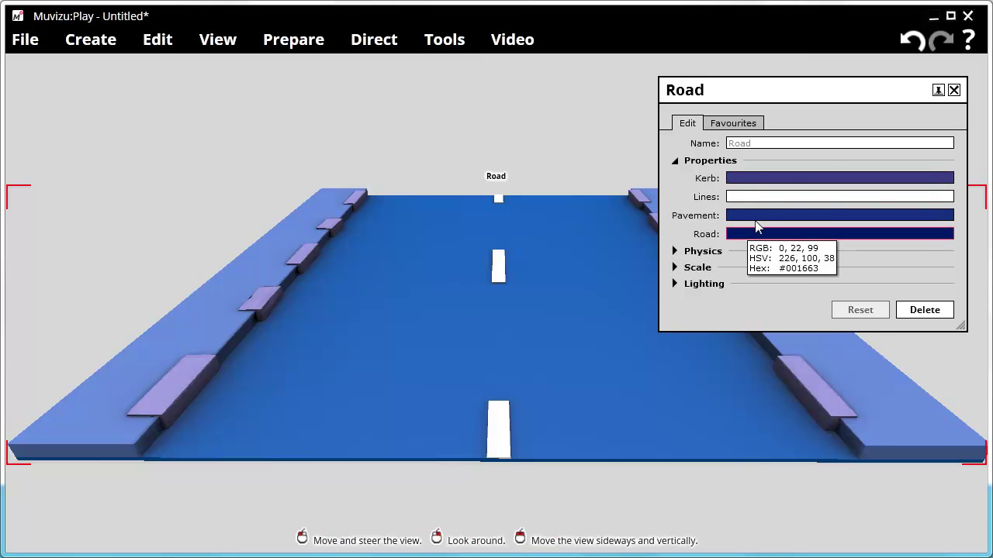
left_click(755, 219)
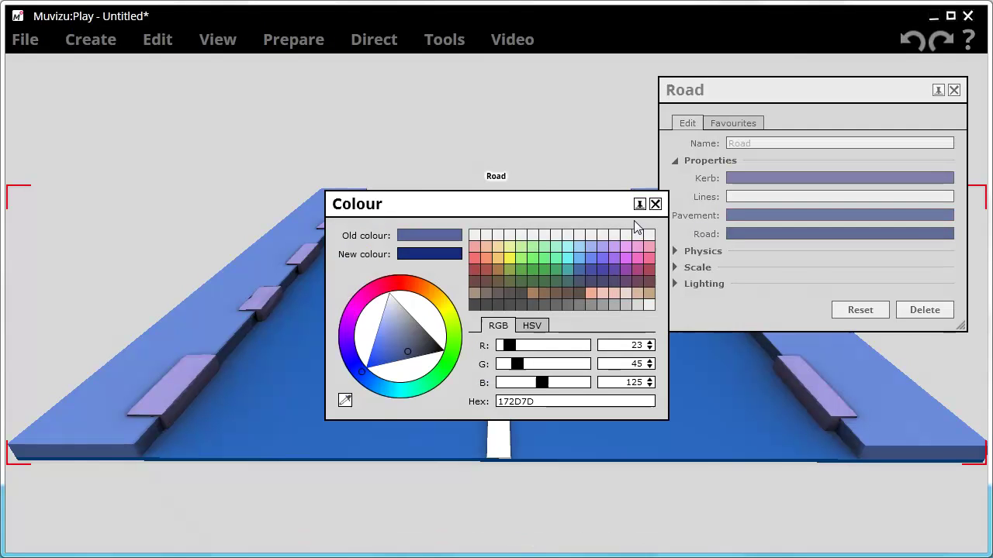
left_click(534, 306)
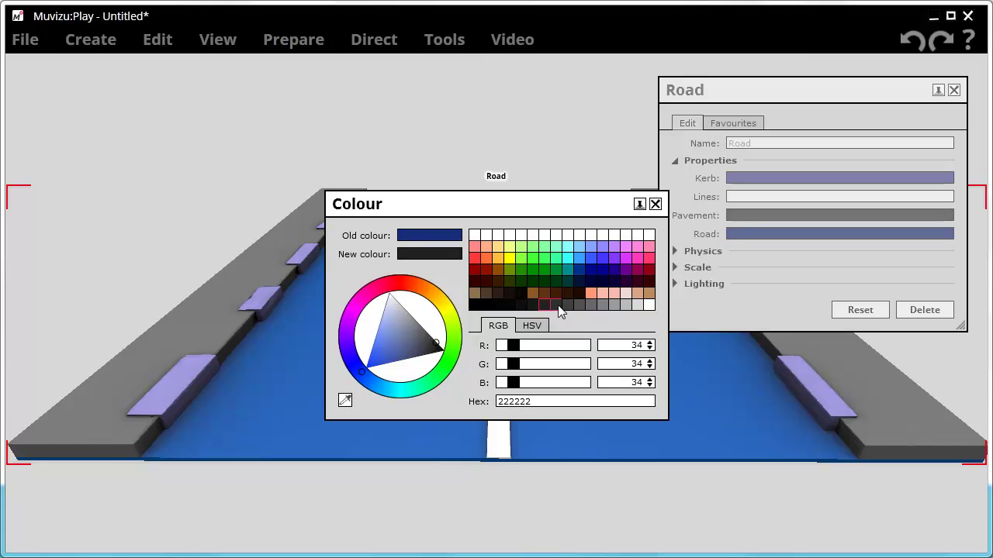
left_click(557, 305)
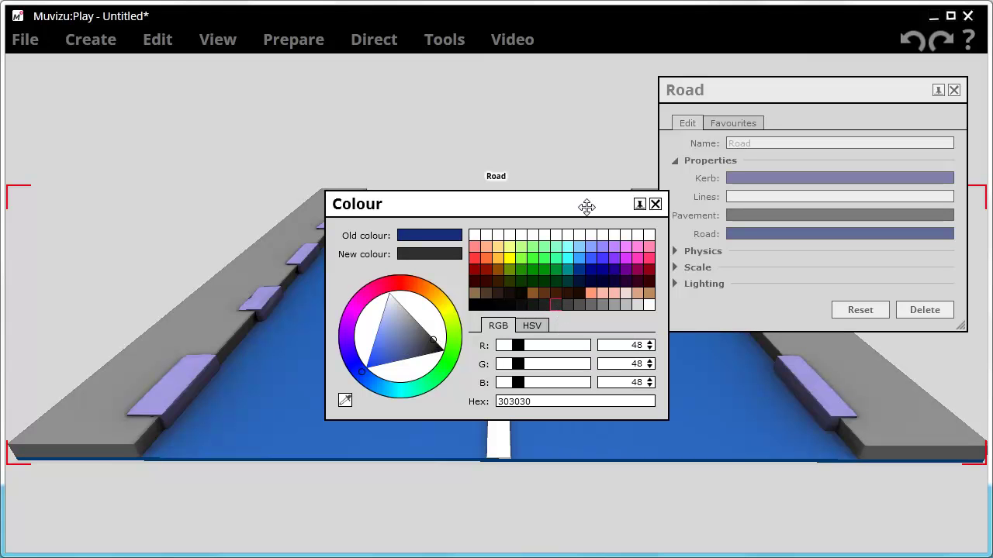
left_click(655, 204)
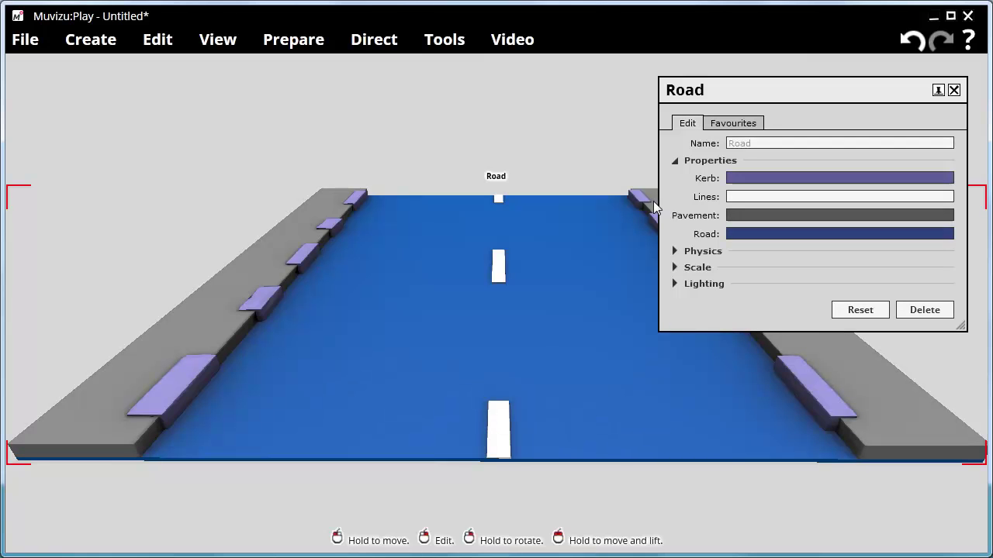
Change the road surface to the dark blue-grey 0F1F33, keeping the colour window clear of the road, and close the road's settings
left_click(789, 237)
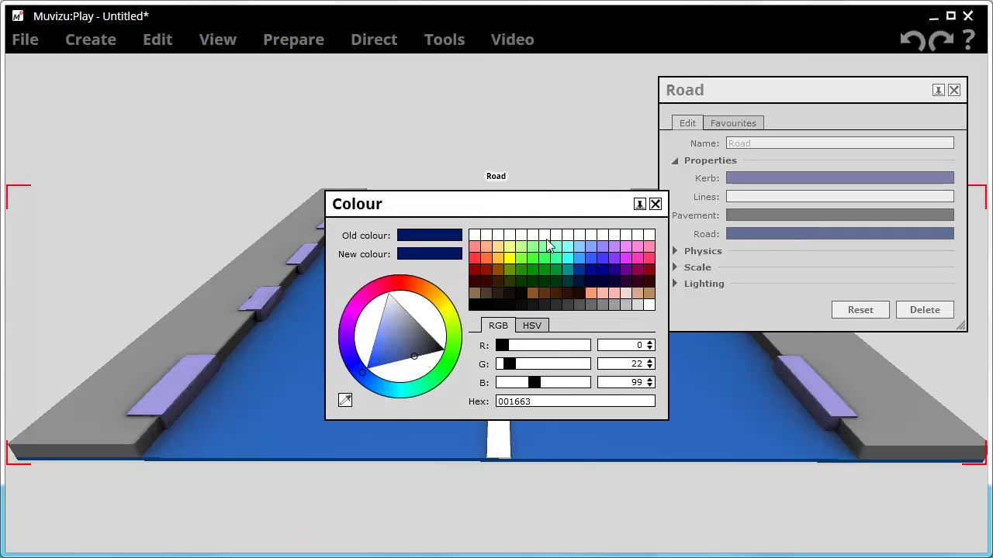
left_click_drag(517, 204, 851, 341)
mouse_move(725, 496)
left_mouse_down()
mouse_move(718, 465)
mouse_move(721, 490)
mouse_move(699, 494)
mouse_move(754, 493)
mouse_move(741, 482)
mouse_move(739, 496)
mouse_move(706, 508)
mouse_move(724, 525)
mouse_move(767, 515)
mouse_move(721, 527)
mouse_move(709, 442)
mouse_move(723, 422)
mouse_move(699, 443)
mouse_move(690, 477)
mouse_move(715, 518)
mouse_move(730, 473)
mouse_move(733, 504)
mouse_move(758, 497)
mouse_move(738, 507)
mouse_move(768, 499)
mouse_move(769, 484)
left_mouse_up()
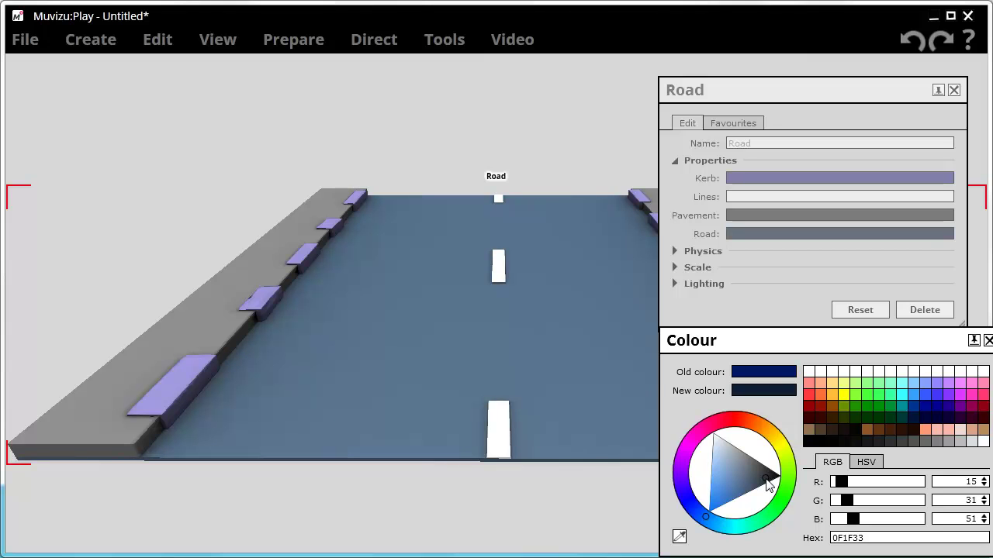
left_click(987, 340)
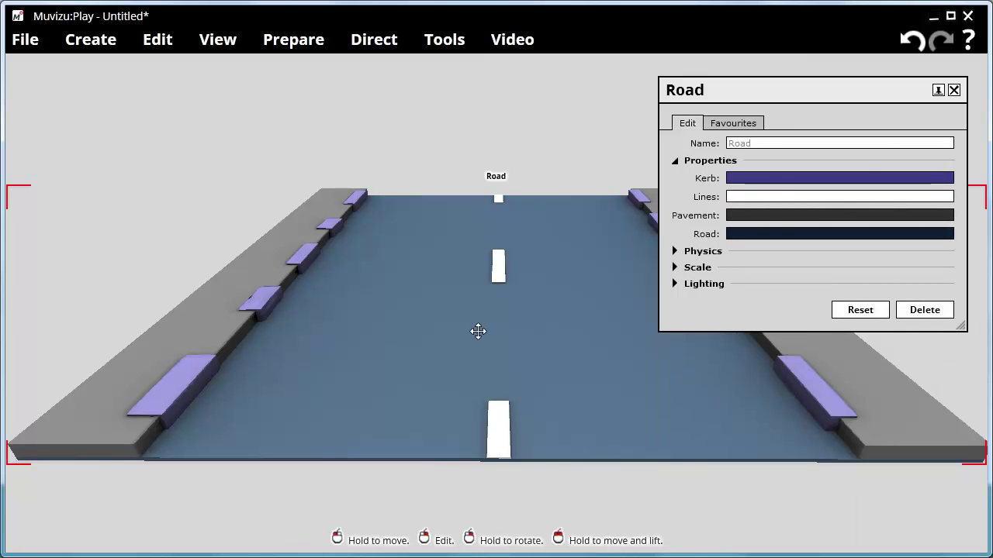
left_click(954, 90)
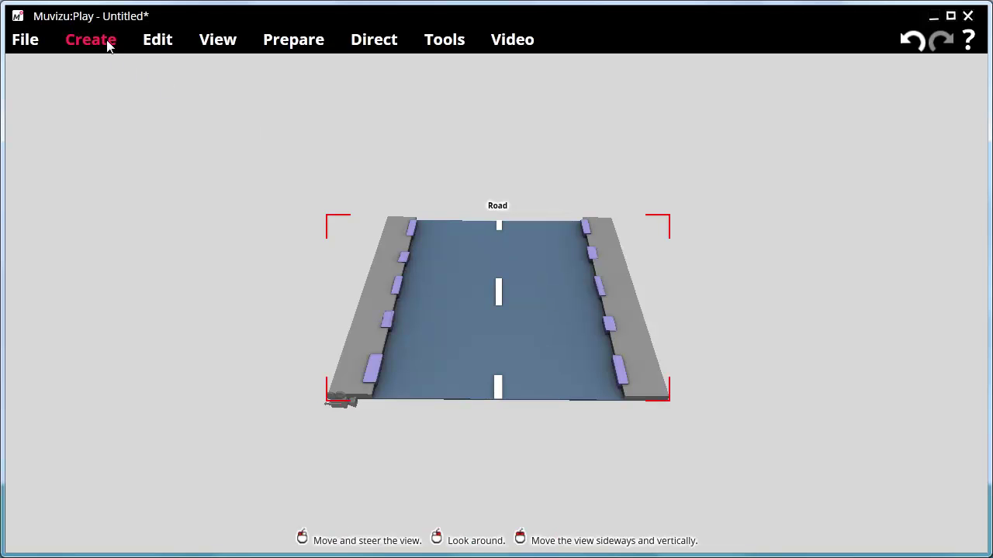
Copy the road and paste a duplicate aligned with the far end of the original
left_click(157, 39)
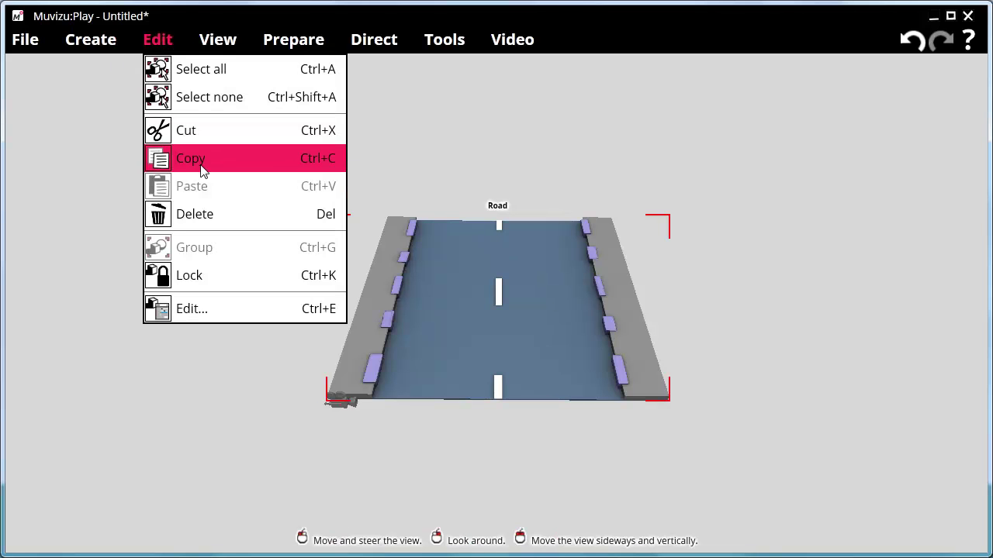
left_click(200, 162)
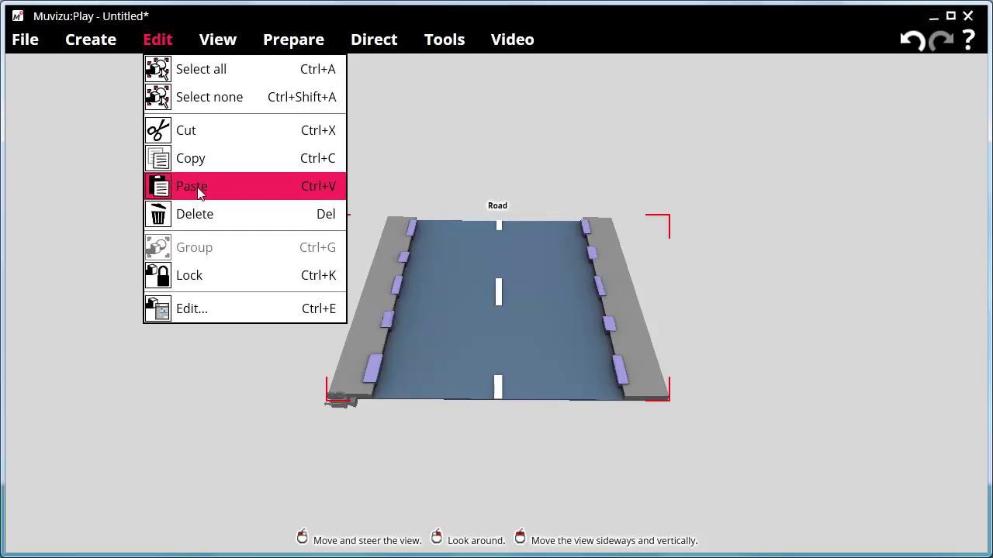
left_click(198, 189)
left_click_drag(497, 419, 534, 173)
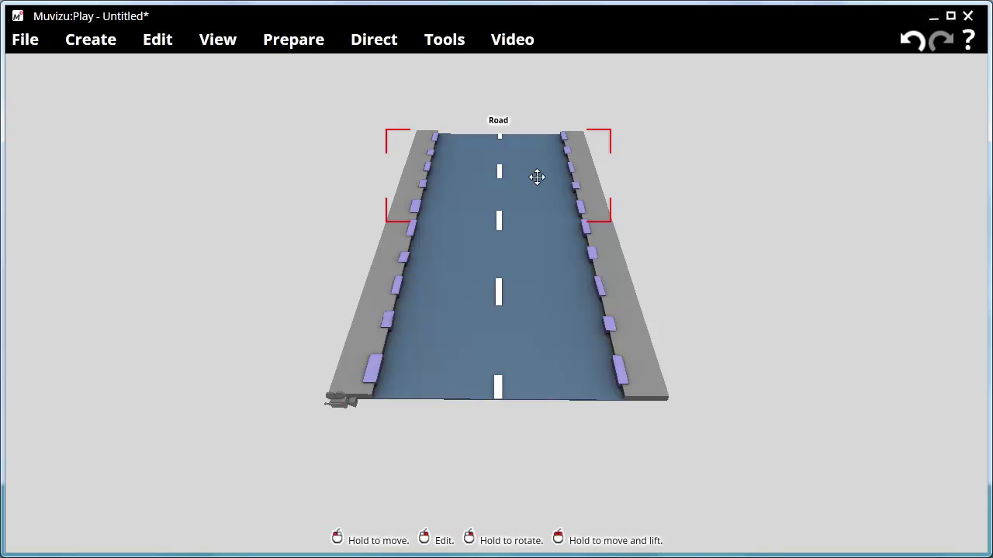
Paste another copy of the road and line it up with the near end of the original
left_click(158, 39)
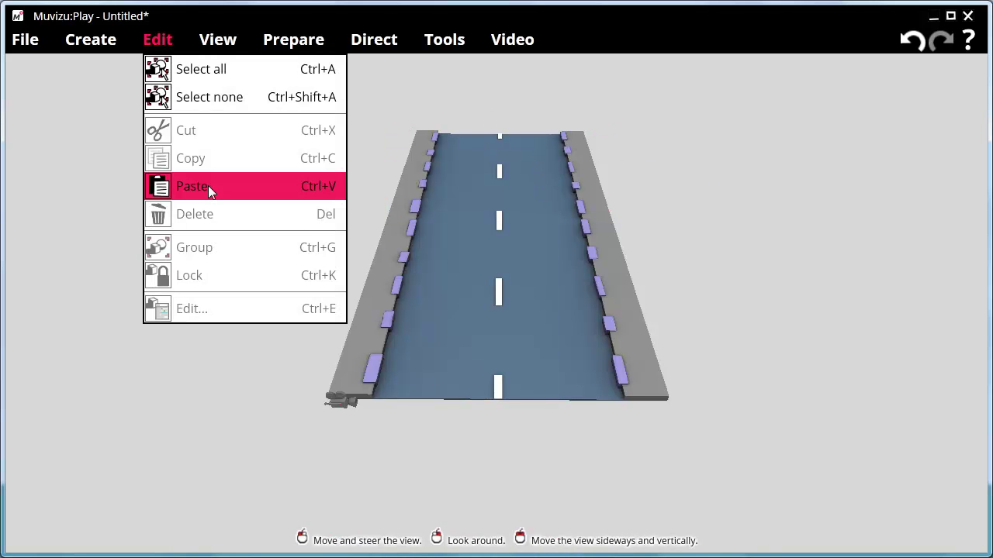
left_click(194, 186)
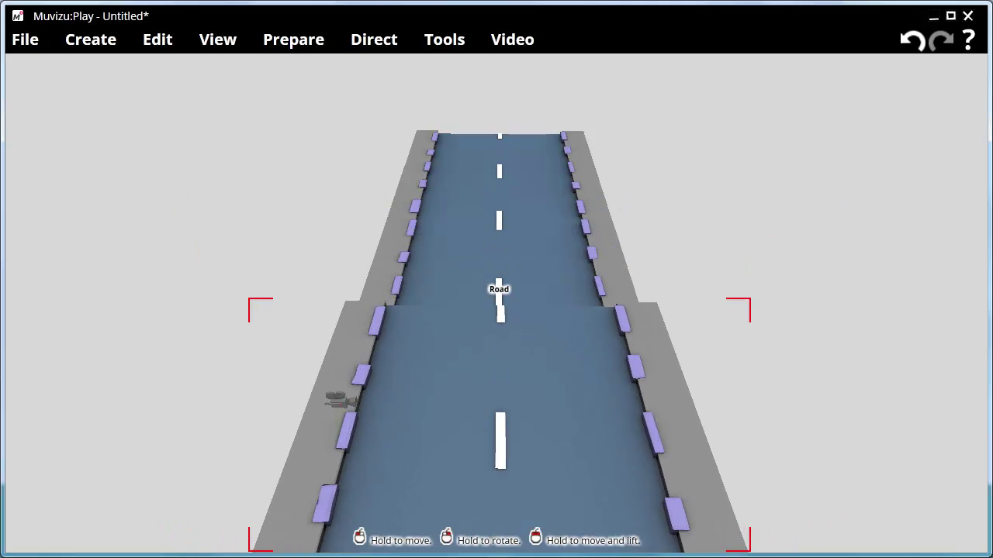
mouse_move(544, 468)
left_mouse_down()
mouse_move(545, 549)
mouse_move(544, 471)
left_mouse_up()
left_click_drag(544, 391, 541, 329)
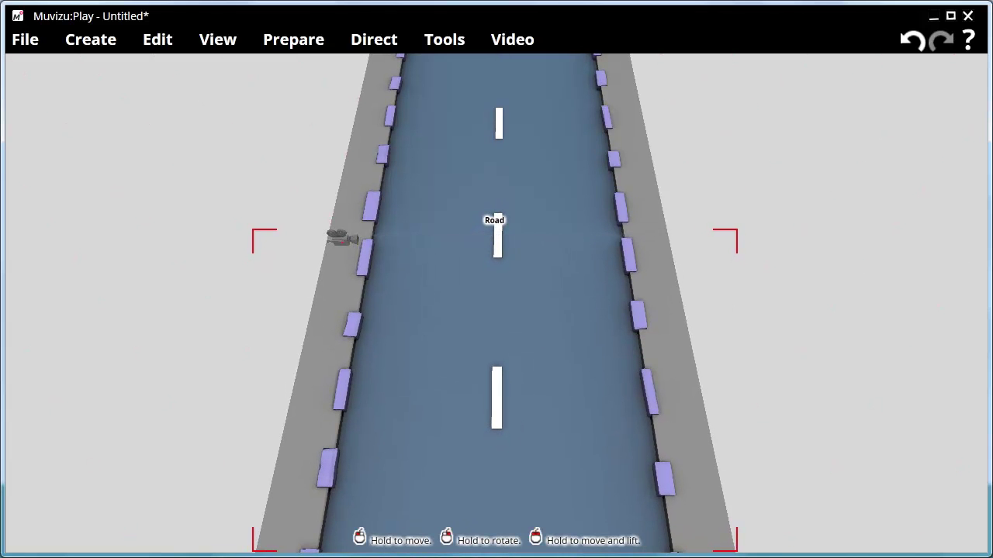
Create the first building in the City Buildings category, the orange one with entrance steps, with the road seen from the side
right_click_drag(721, 302, 515, 114)
left_click_drag(508, 66, 497, 100)
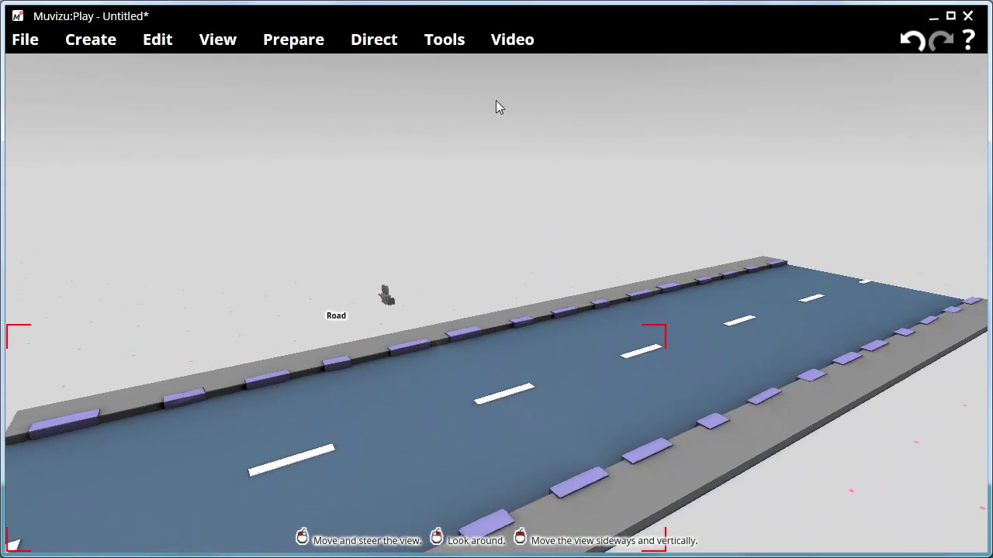
left_click(90, 43)
left_click(108, 97)
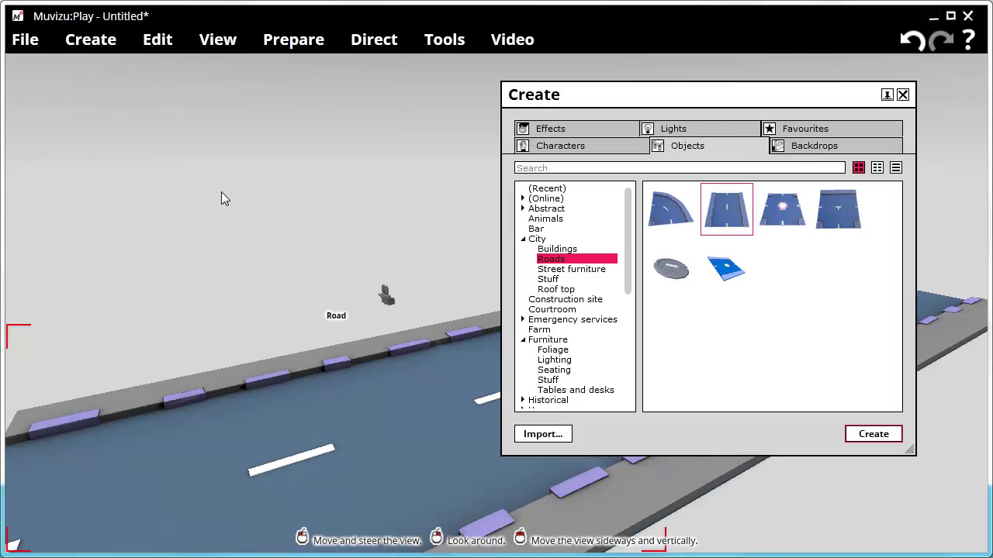
left_click(551, 249)
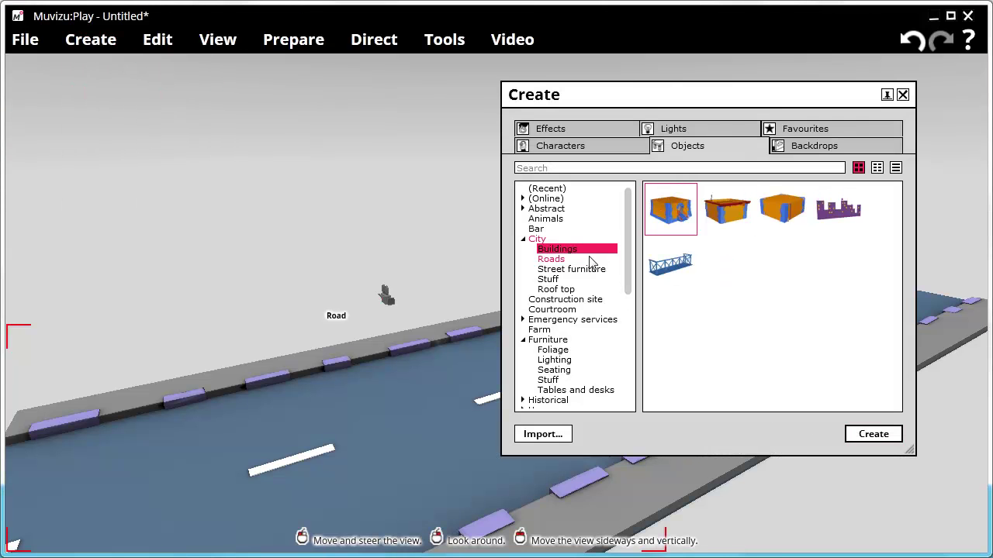
left_click(873, 434)
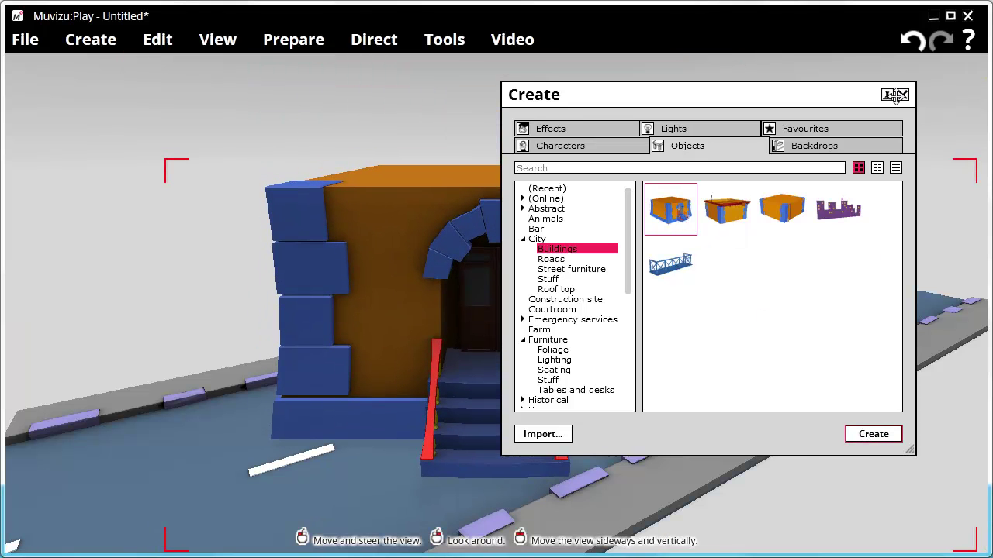
Close the object library, move the entrance building to the far pavement and rotate it so its steps face the road
left_click(902, 95)
left_click_drag(580, 237, 395, 208)
right_click_drag(394, 208, 414, 229)
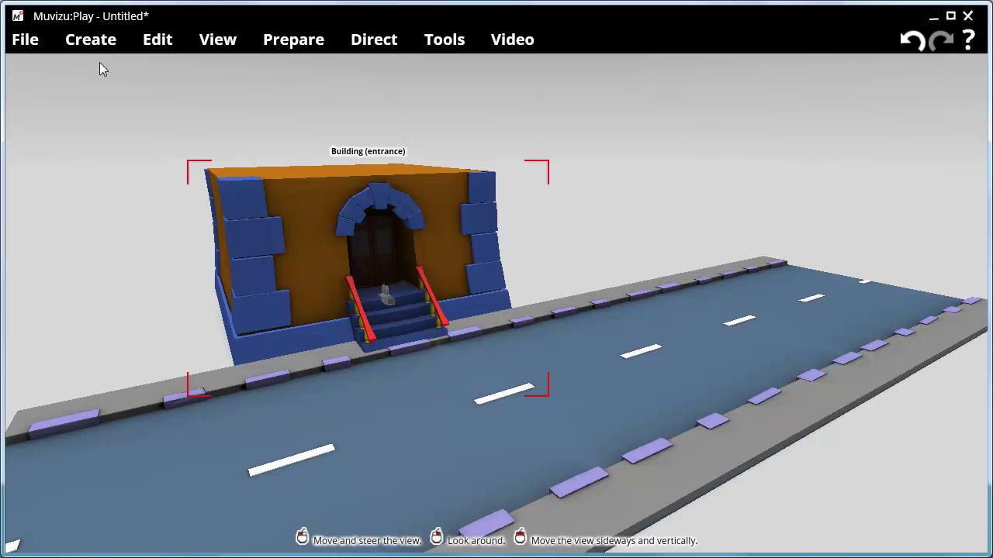
Create another building from the City Buildings category for the street
left_click(96, 42)
left_click(128, 109)
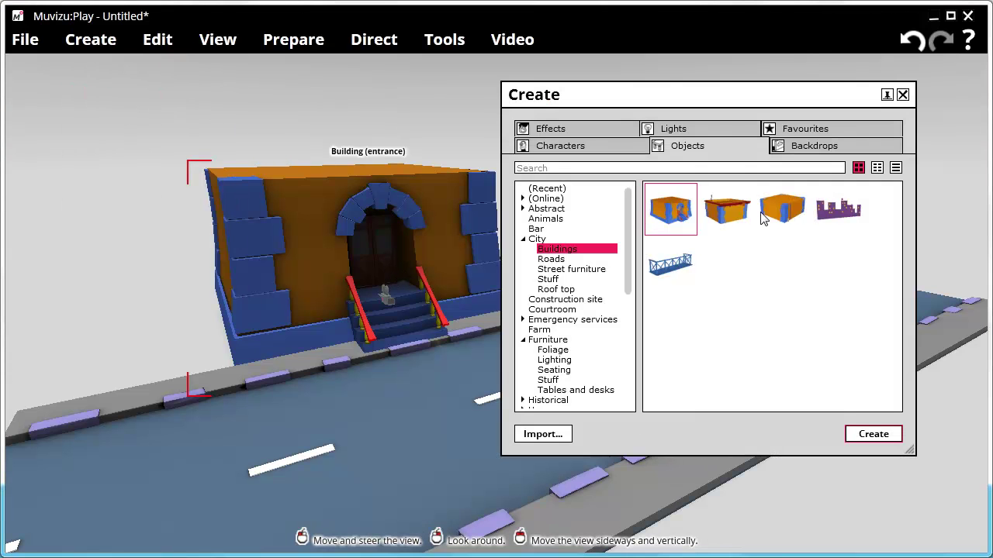
left_click(882, 438)
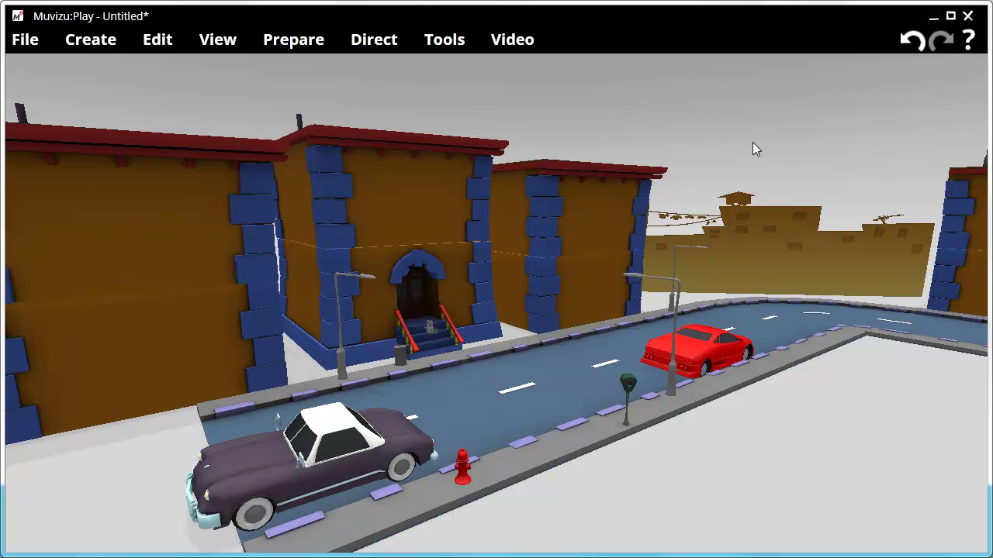
Look around the finished street set, examining the buildings, cars, street furniture and the city skyline backdrop behind the bend
mouse_move(747, 142)
right_mouse_down()
mouse_move(896, 161)
mouse_move(752, 143)
right_mouse_up()
left_click_drag(752, 143, 733, 94)
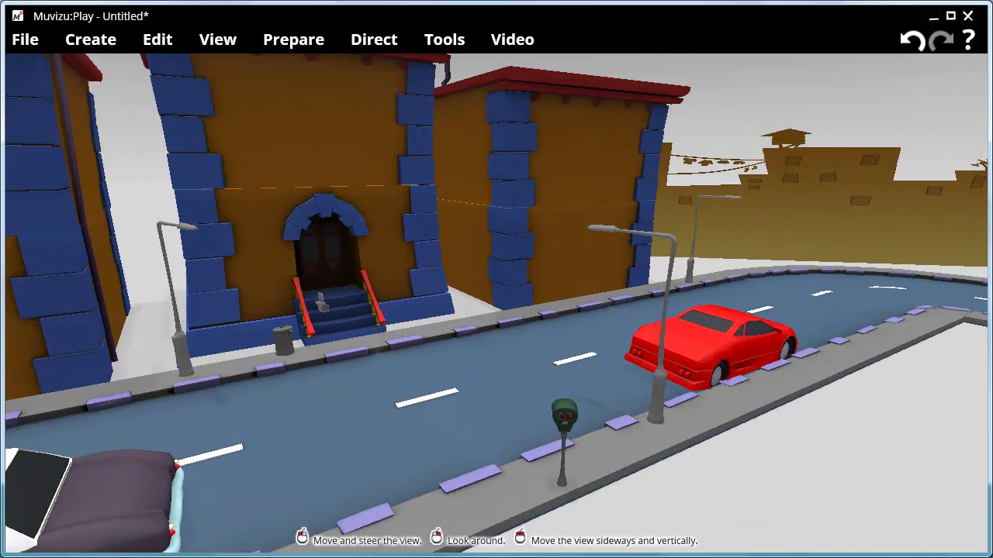
right_click_drag(729, 124, 605, 191)
right_click_drag(742, 170, 750, 145)
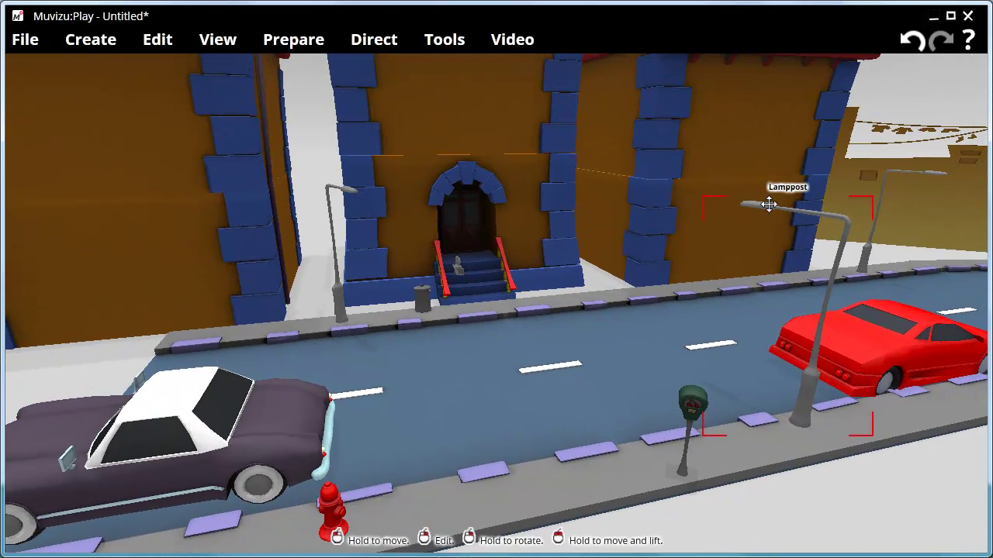
left_click(940, 199)
key("Right")
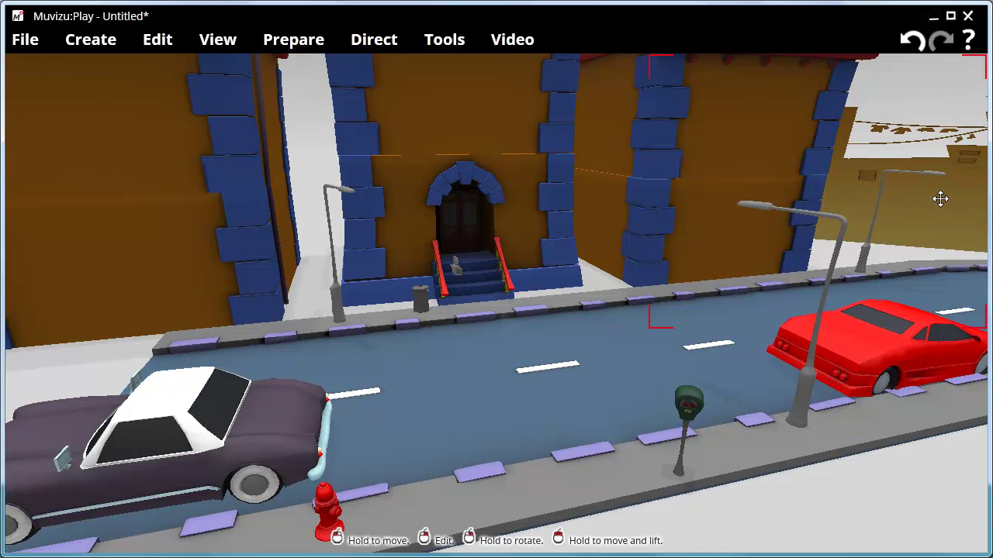
key("Right")
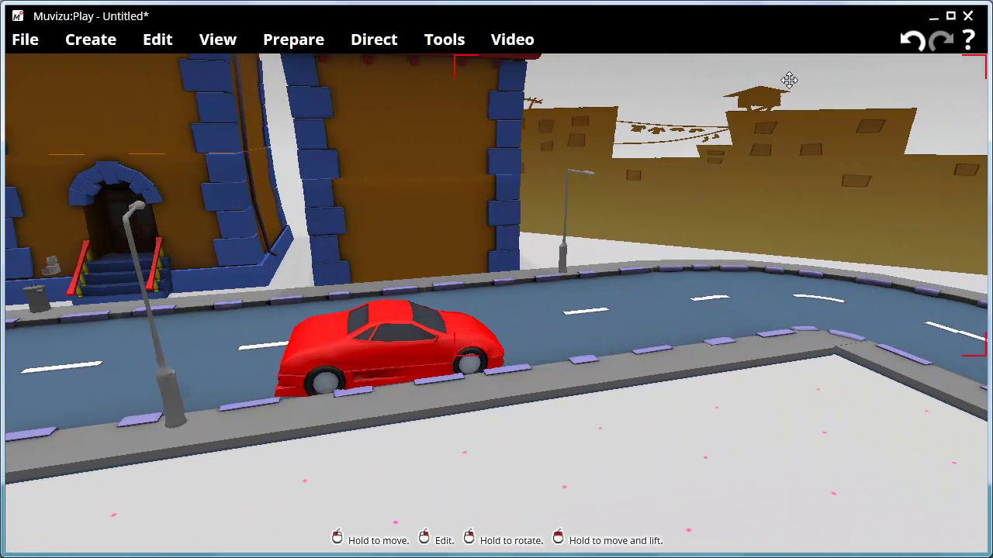
key("Up")
key("Right")
key("Up")
key("Page_Up")
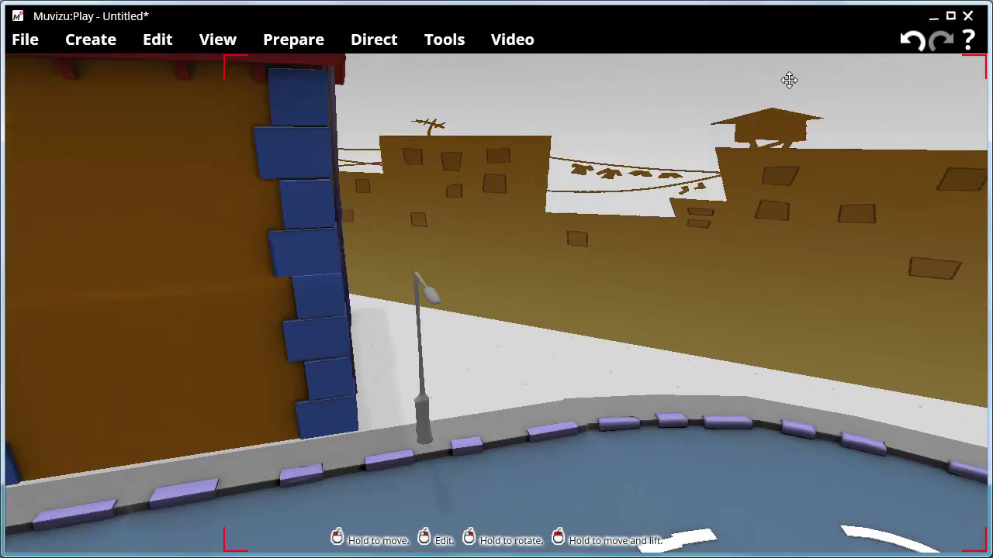
key("Down")
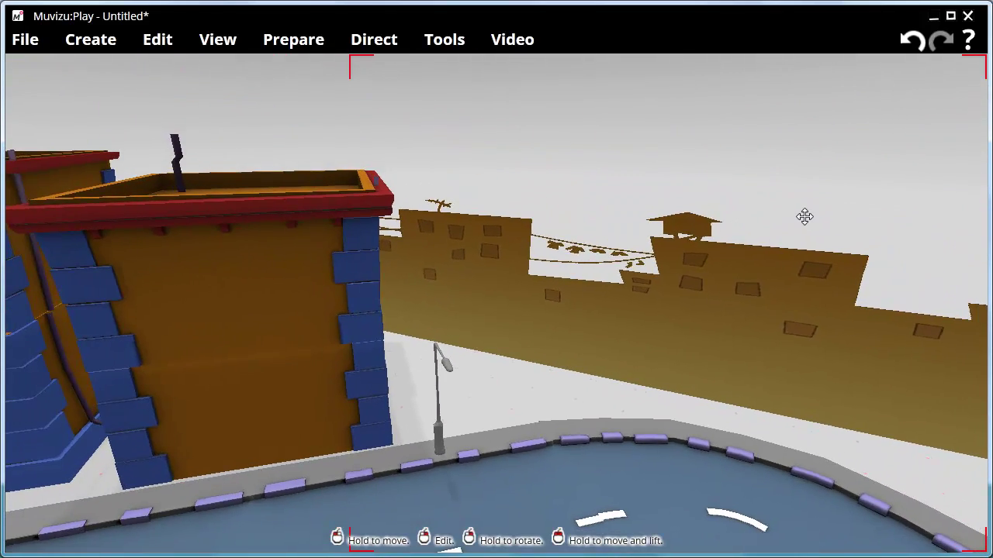
key("Down")
key("Down")
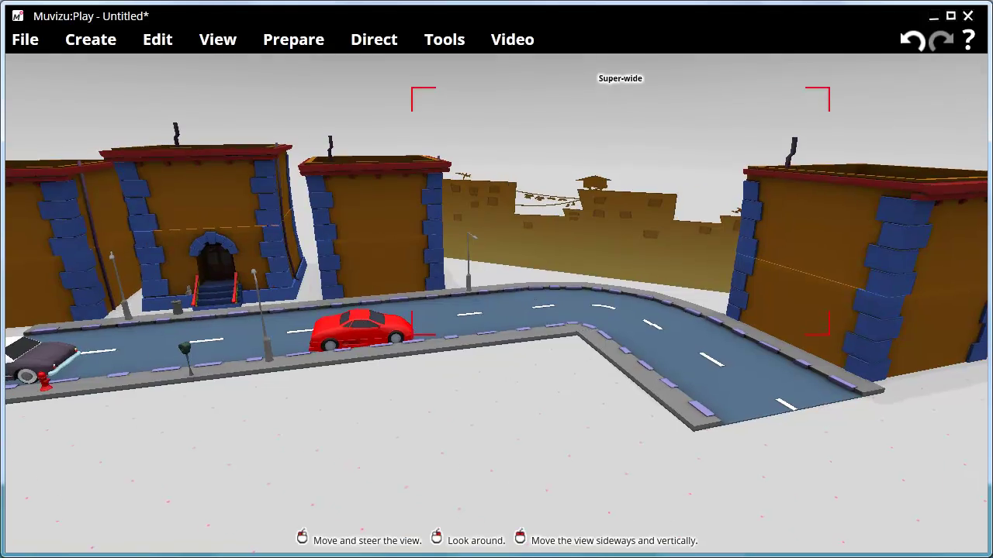
right_click_drag(497, 434, 376, 435)
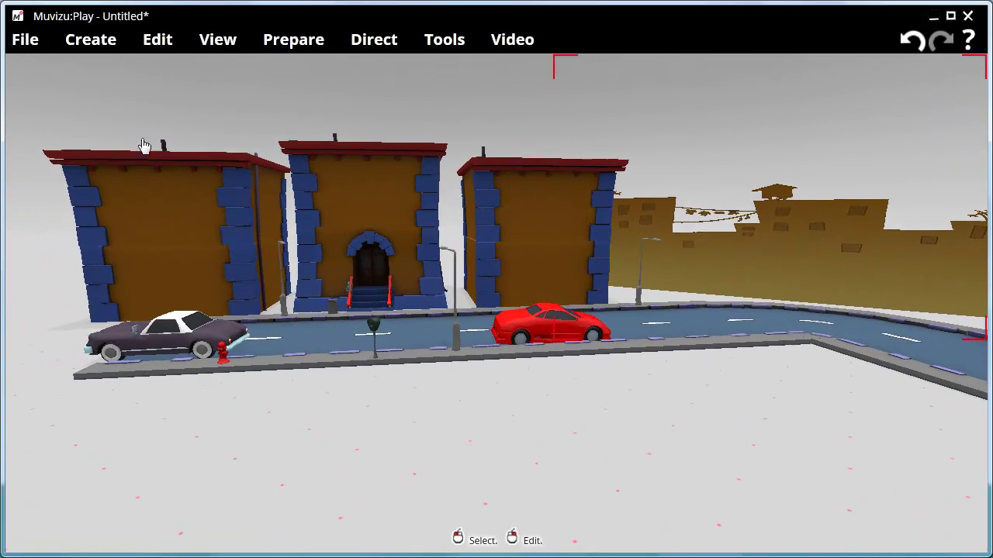
Create a Widescreen backdrop on the empty ground in front of the street
left_click(100, 47)
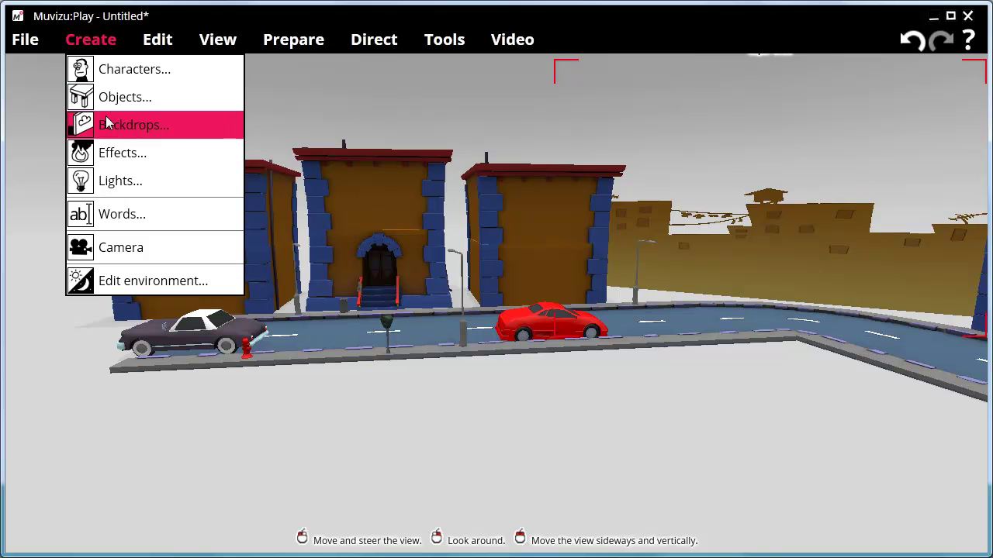
left_click(108, 125)
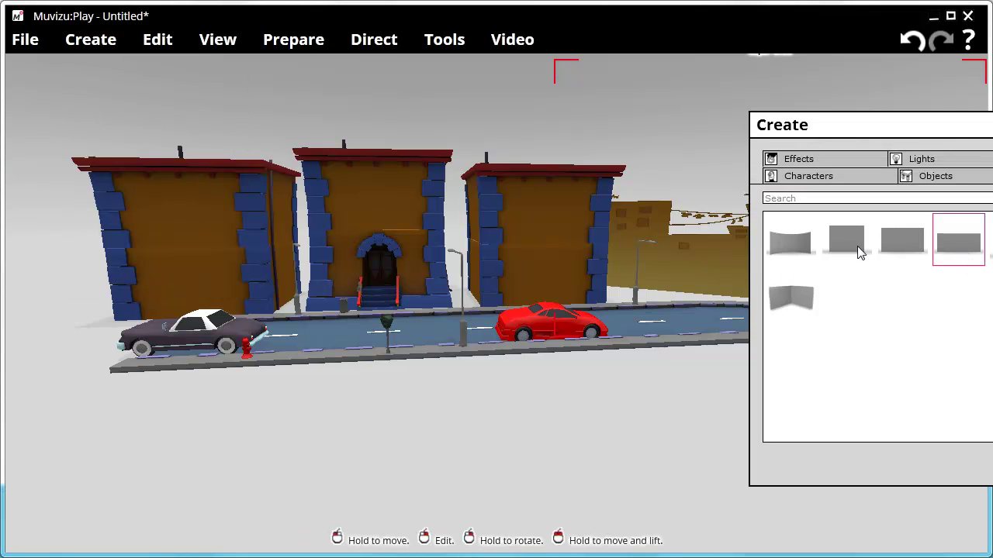
left_click(899, 240)
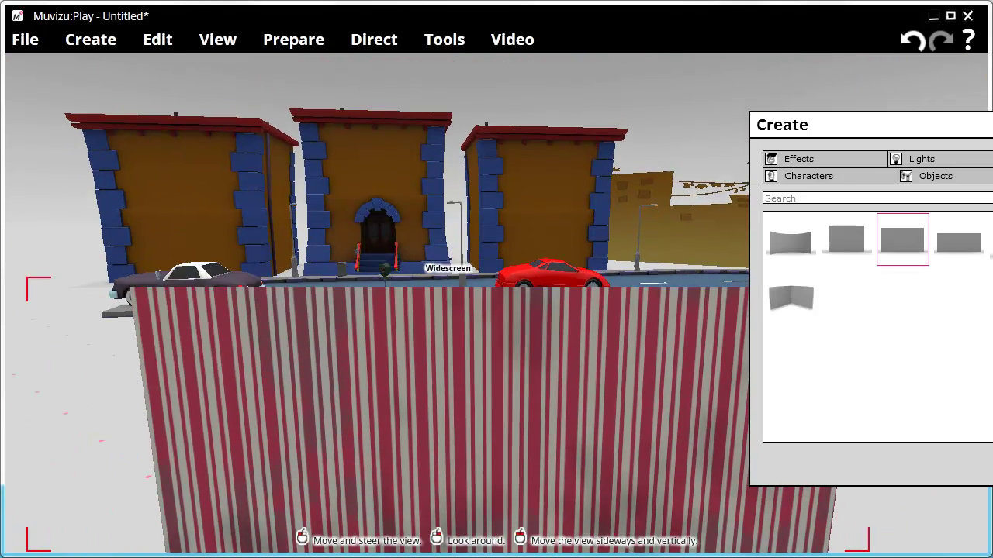
key("Escape")
scroll(570, 308, "down", 5)
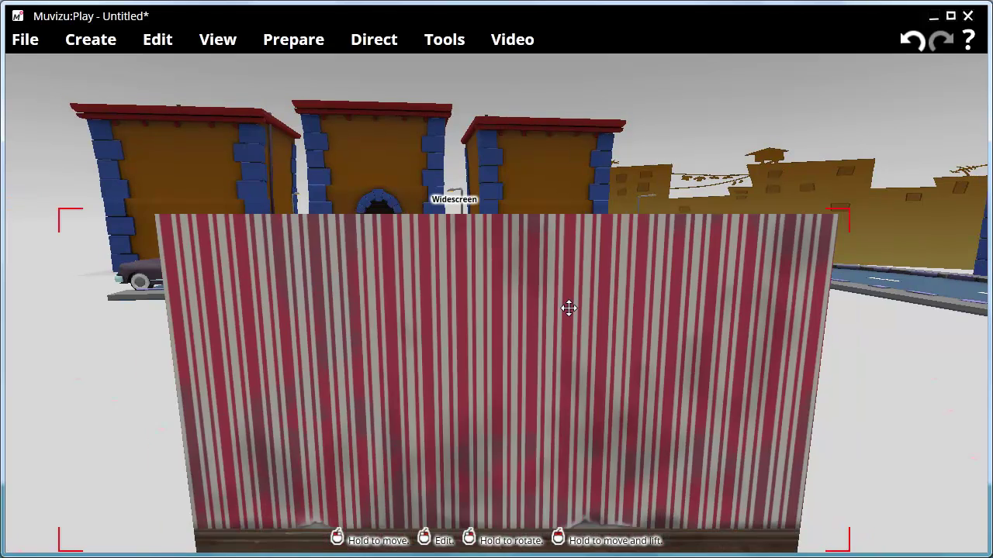
Open the Backgrounds textures for the Widescreen backdrop's image, keeping the texture window clear of the backdrop
left_click(158, 39)
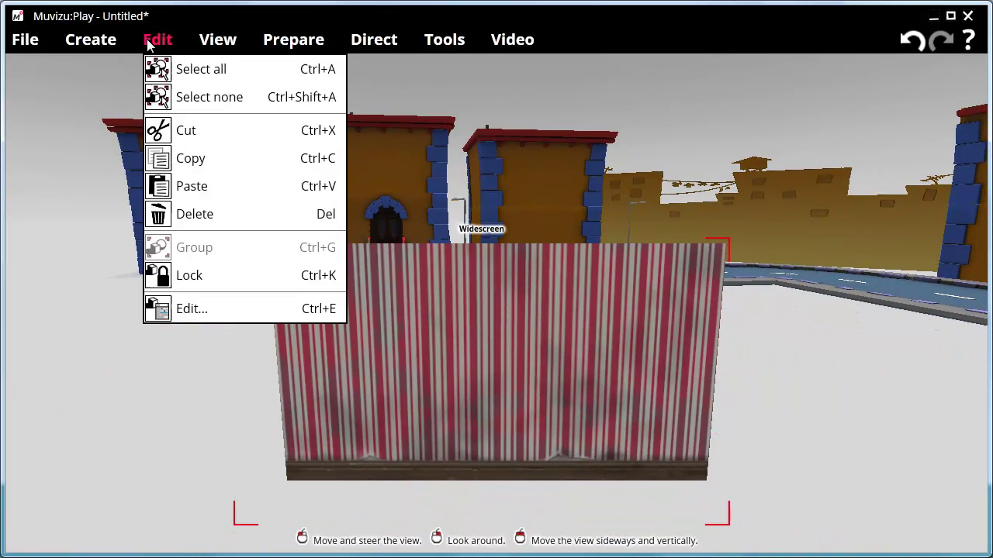
left_click(177, 309)
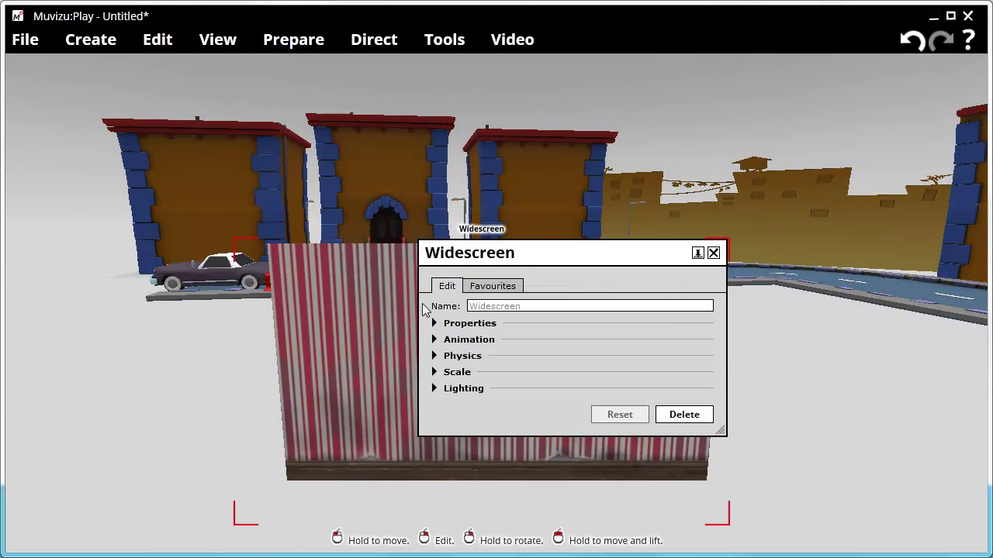
left_click(437, 324)
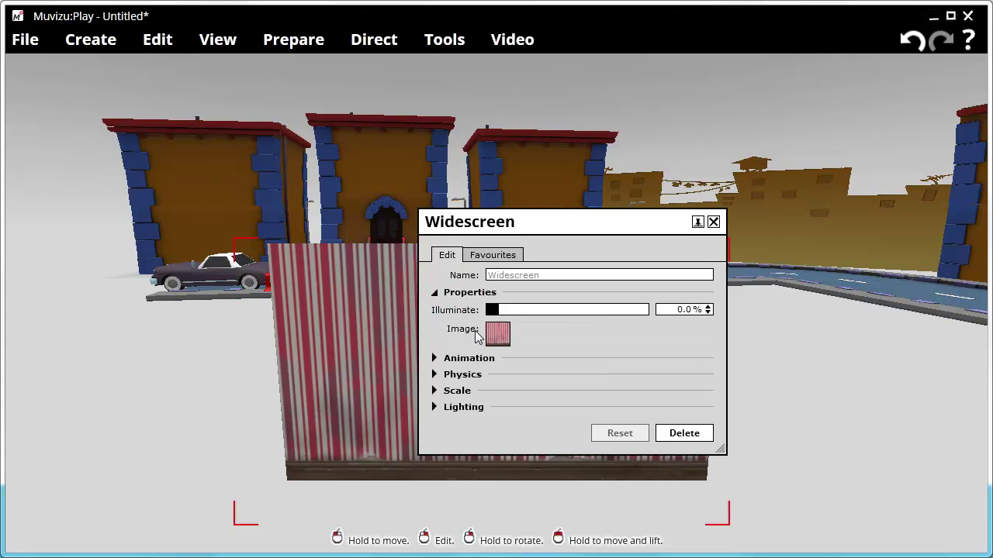
left_click(496, 334)
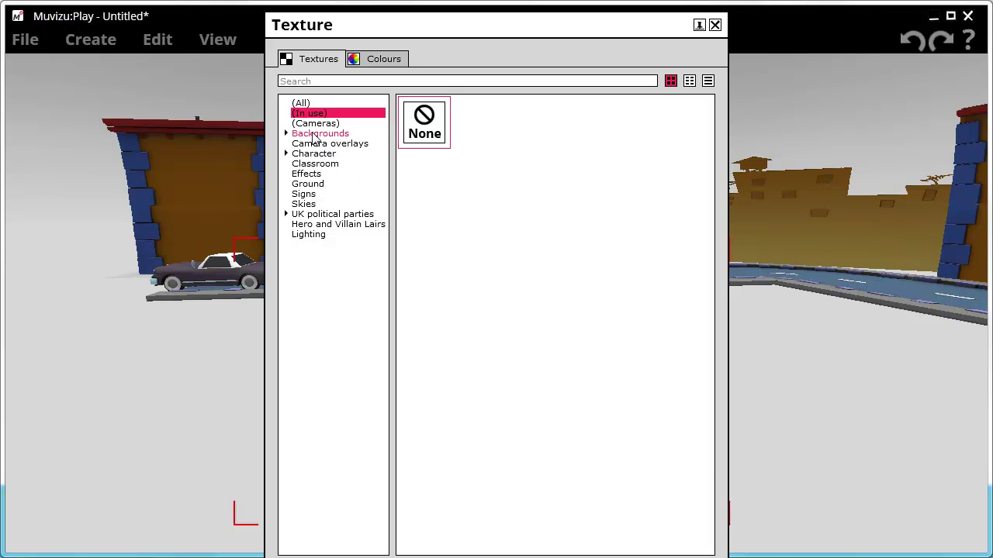
left_click(314, 135)
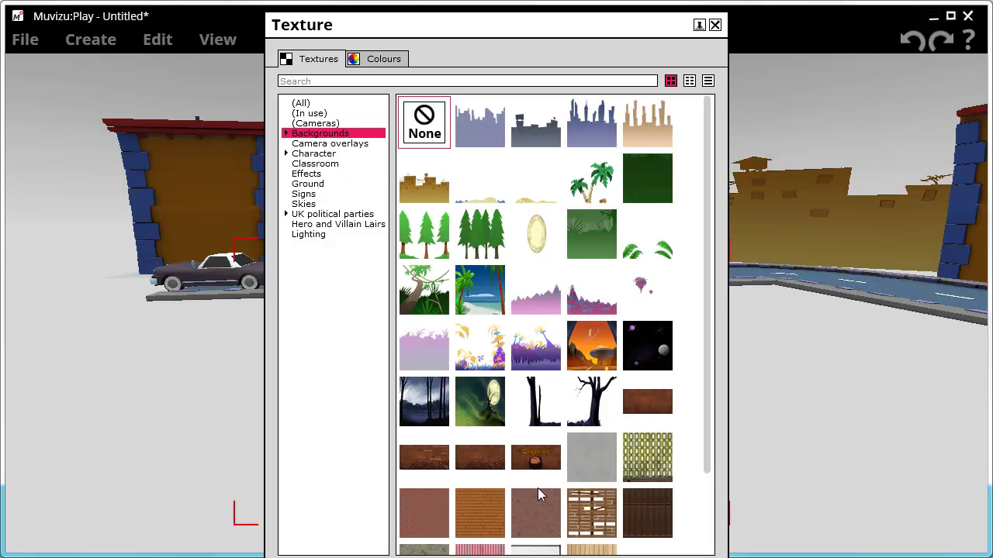
left_click_drag(517, 31, 811, 43)
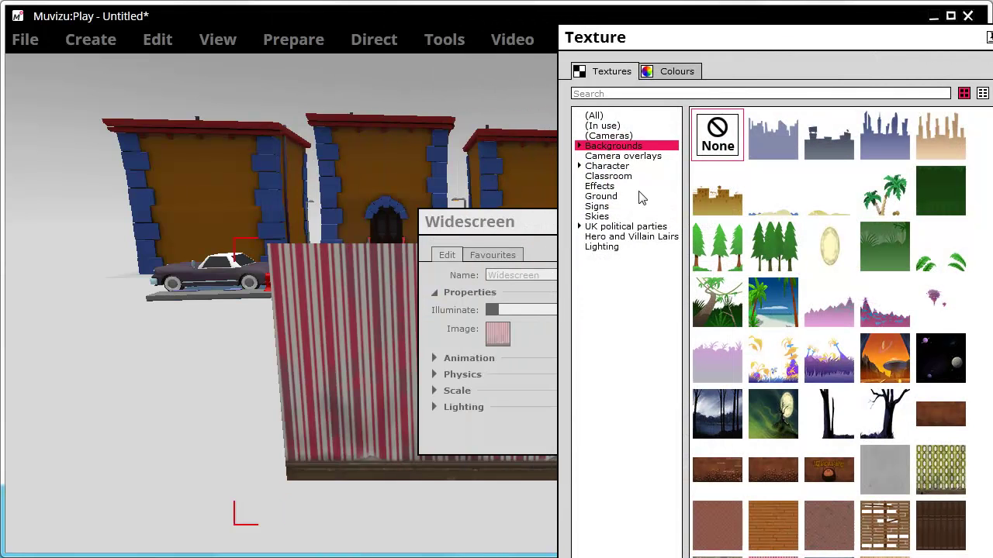
Try brick, wood and concrete textures on the Widescreen backdrop and settle on the plain red brick
left_click(716, 526)
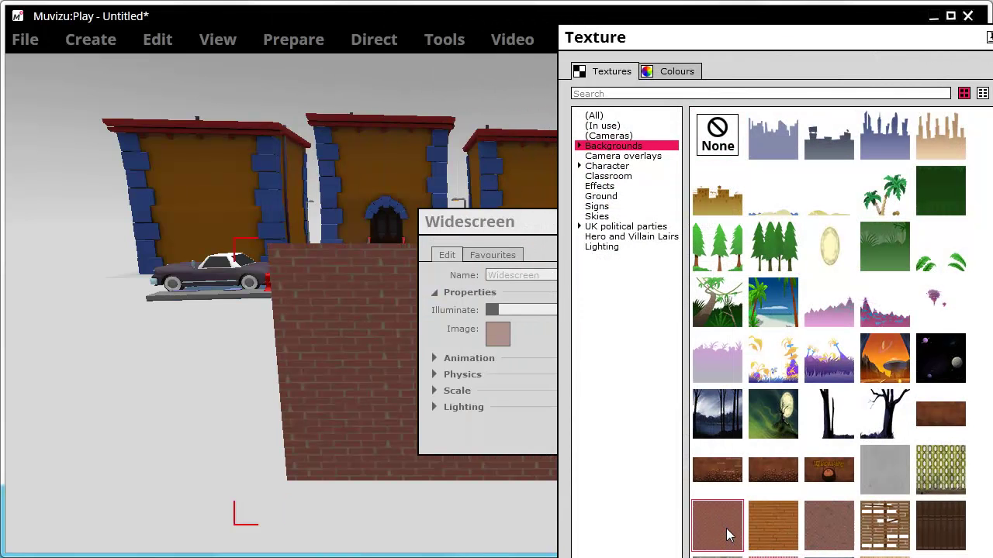
left_click(781, 523)
left_click(843, 530)
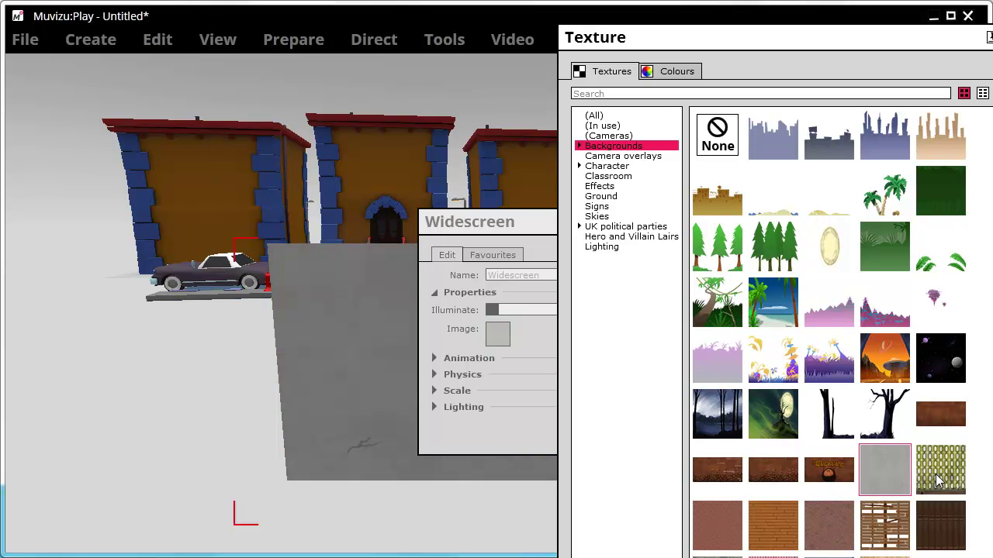
left_click(708, 538)
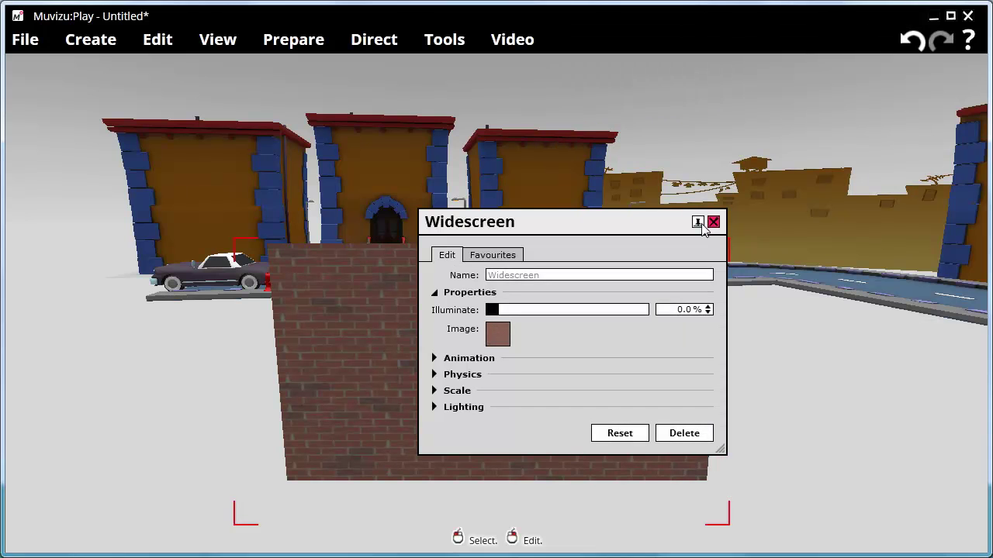
Close the backdrop's settings, then rotate and move the brick wall so it stands at an angle to the street
left_click(713, 222)
right_click_drag(475, 347, 528, 346)
left_click_drag(528, 347, 480, 318)
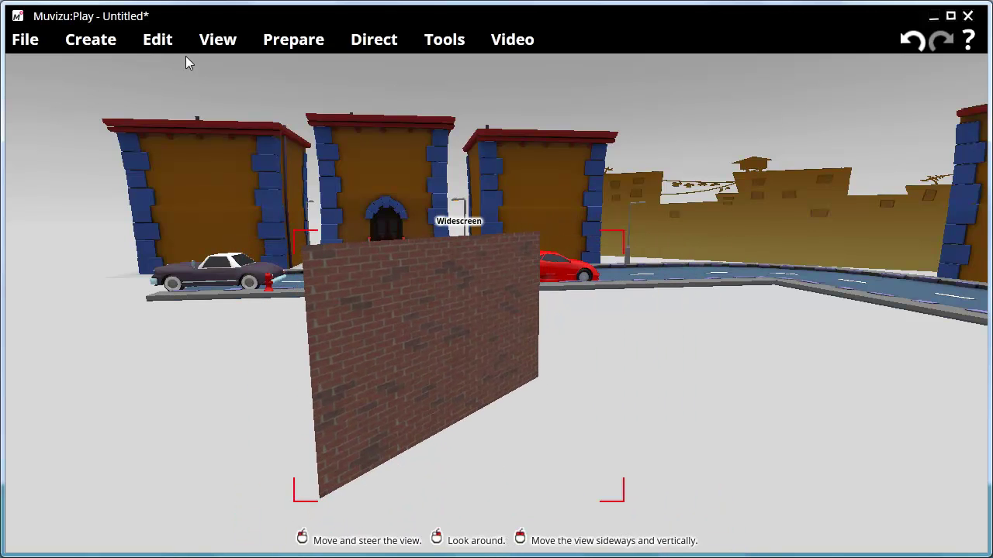
Copy and paste the brick wall, then rotate and move the duplicate against the original to form a room corner
left_click(158, 40)
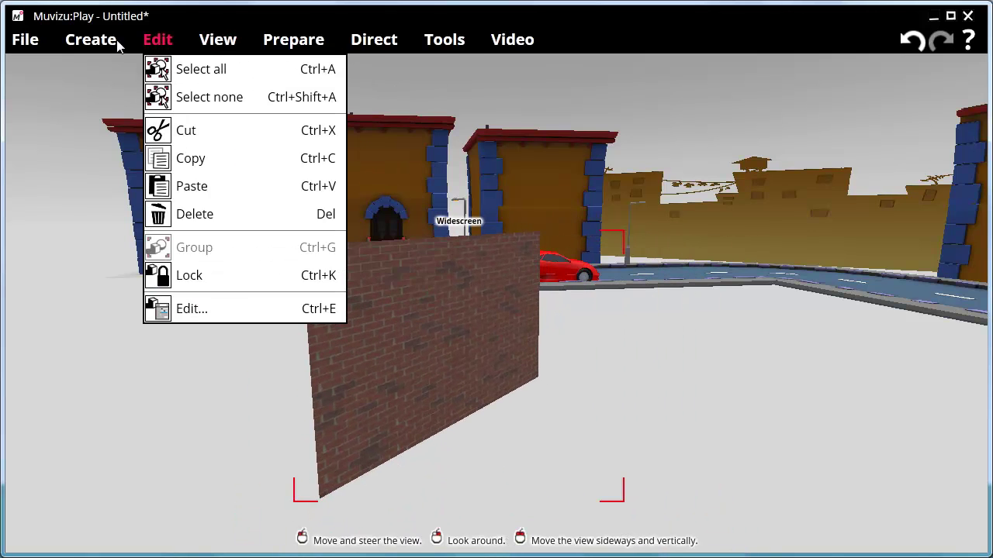
mouse_move(158, 45)
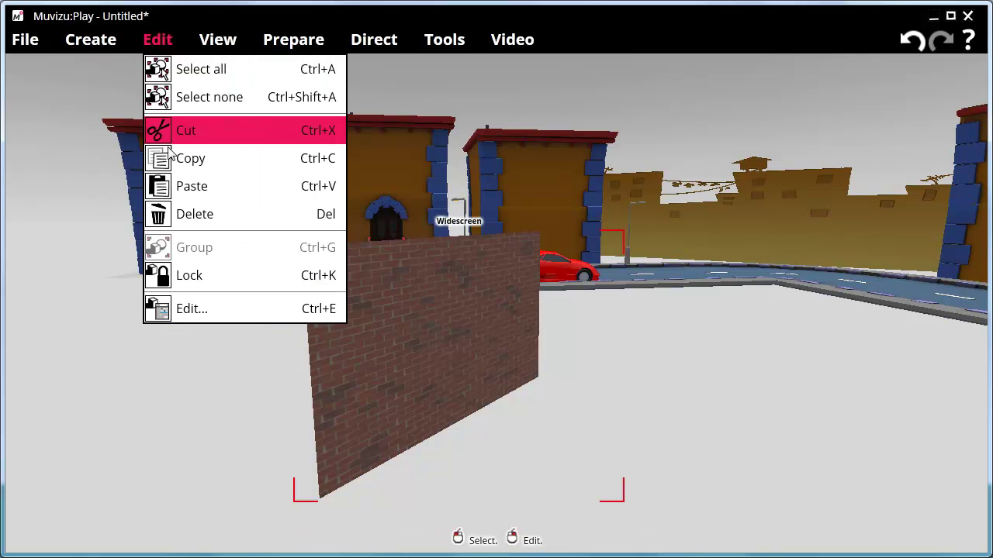
left_click(170, 158)
left_click(157, 39)
left_click(189, 181)
left_click_drag(385, 282, 822, 377)
mouse_move(829, 374)
right_mouse_down()
mouse_move(892, 375)
mouse_move(814, 374)
right_mouse_up()
left_click_drag(814, 374, 626, 331)
Delete both brick wall backdrops from the ground in front of the street
right_click_drag(536, 473, 535, 464)
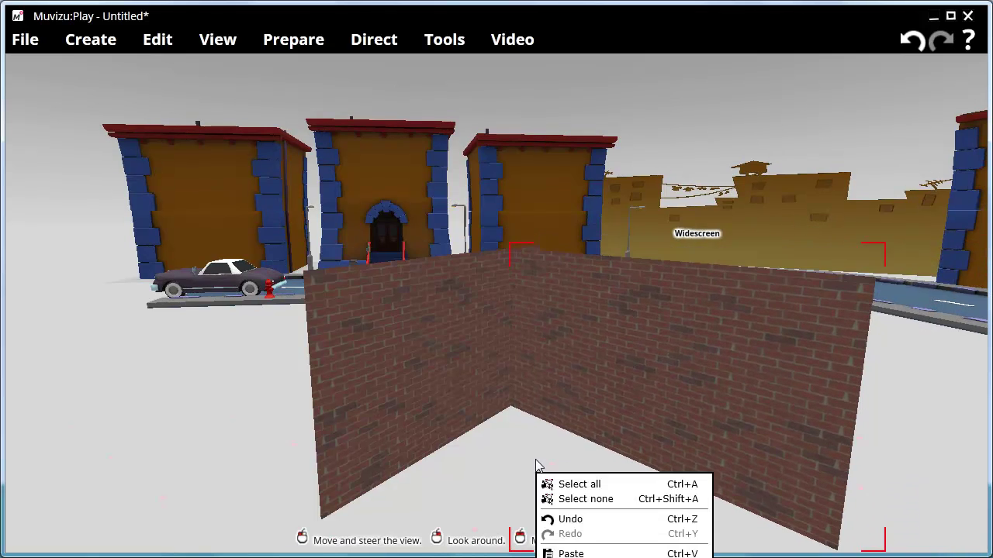
left_click(557, 433)
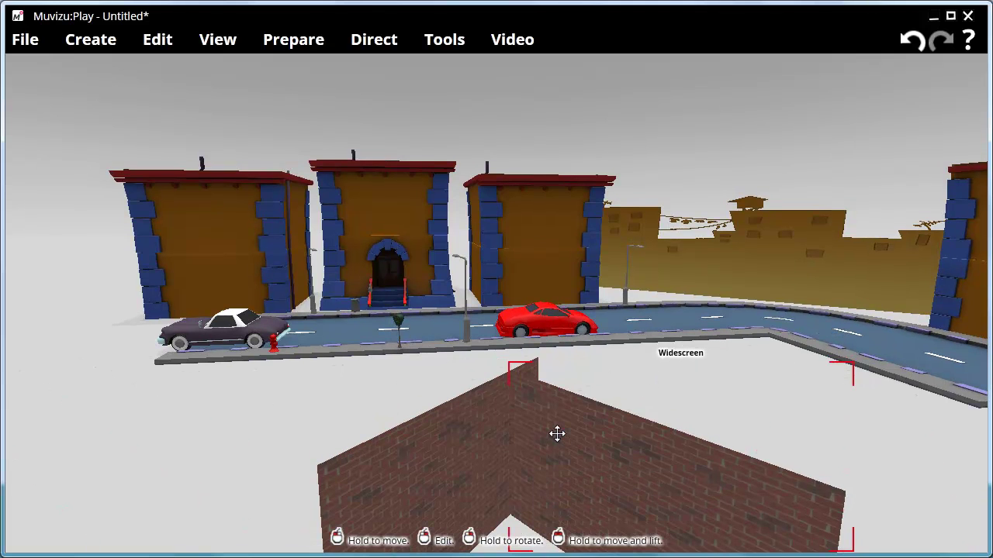
key("Delete")
left_click(488, 459)
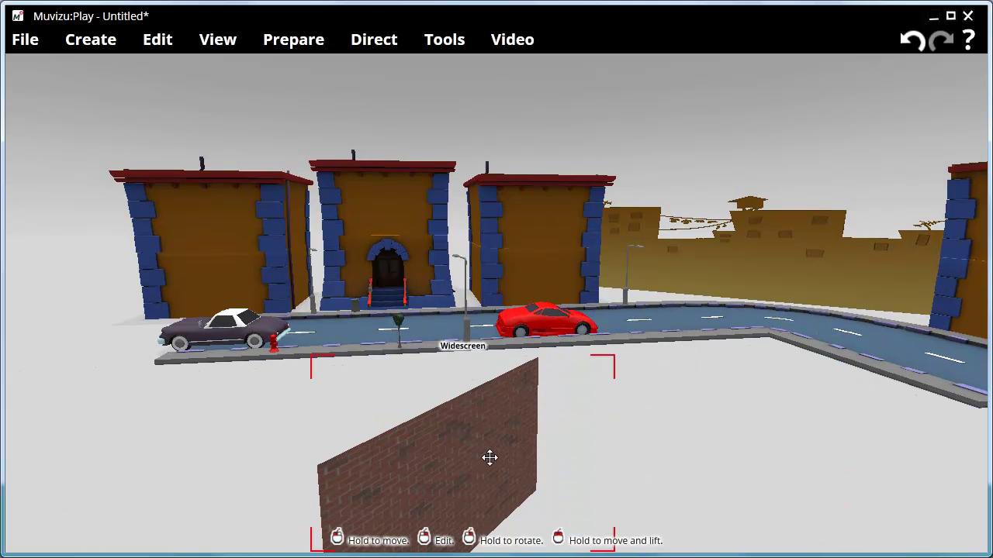
key("Delete")
Open the settings of the Super-wide city skyline backdrop and raise its linked scale to the maximum
scroll(503, 467, "up", 2)
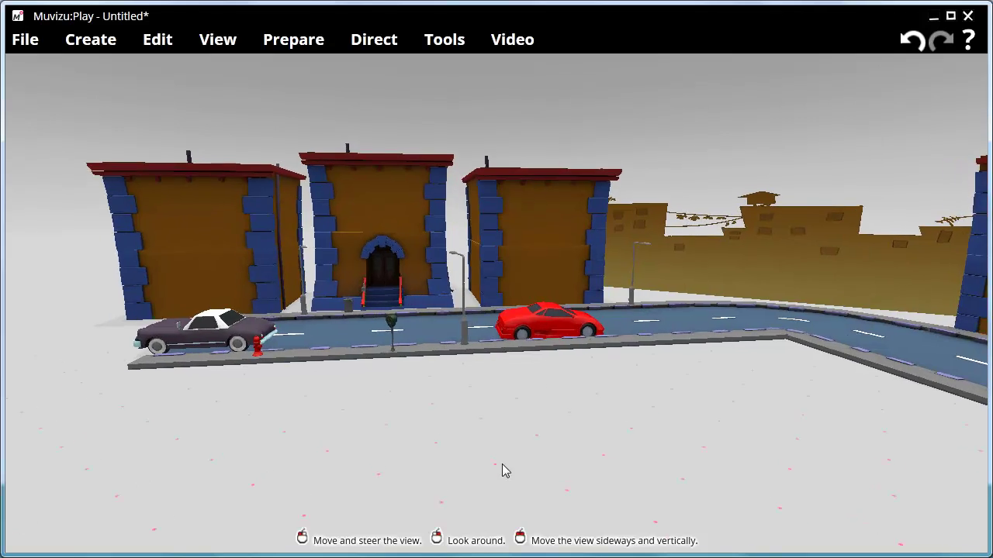
scroll(926, 359, "up", 12)
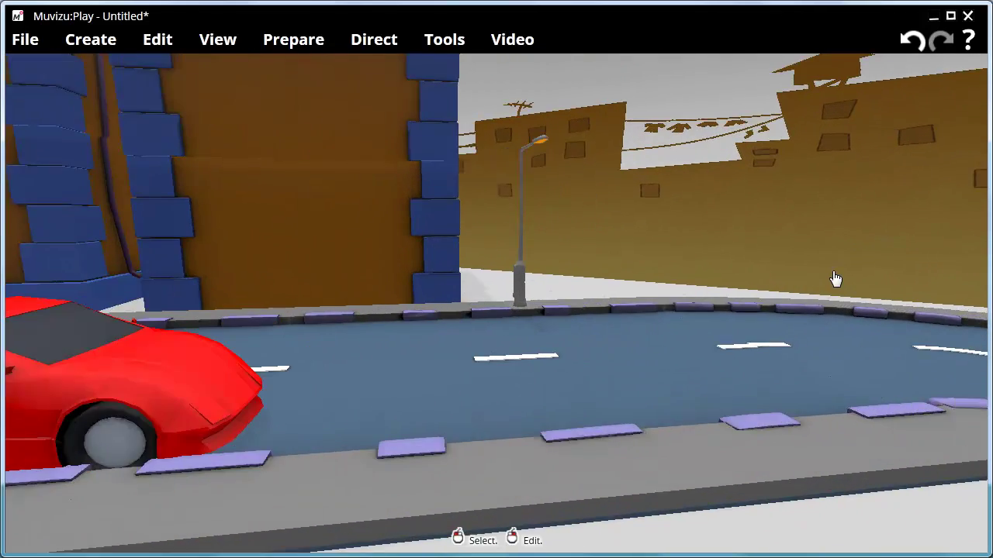
scroll(829, 279, "up", 6)
left_click(816, 290)
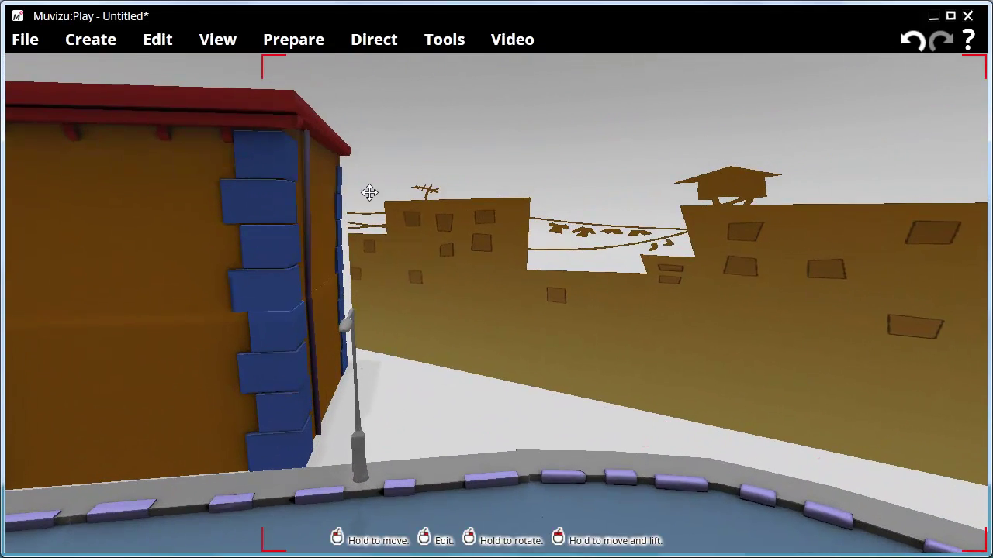
left_click(115, 44)
mouse_move(157, 40)
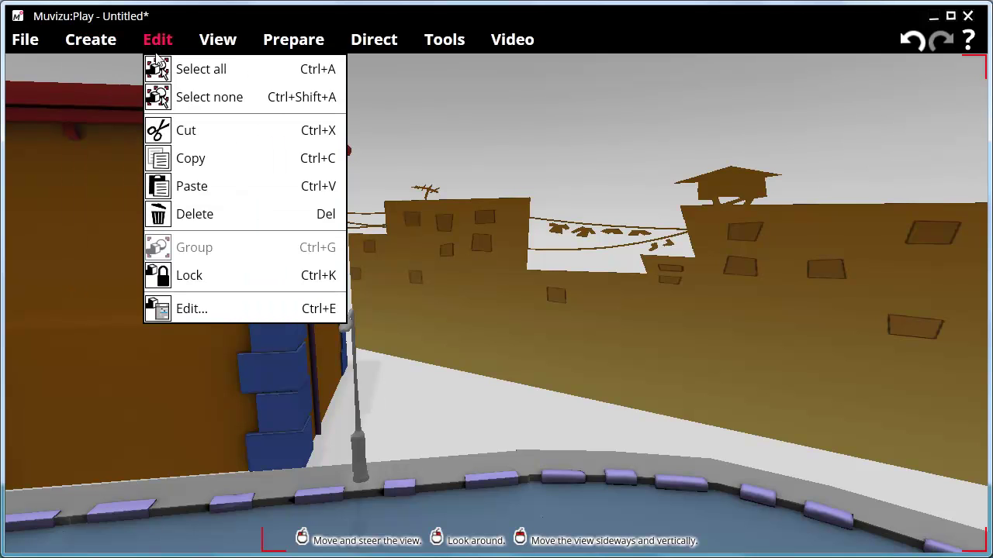
left_click(190, 309)
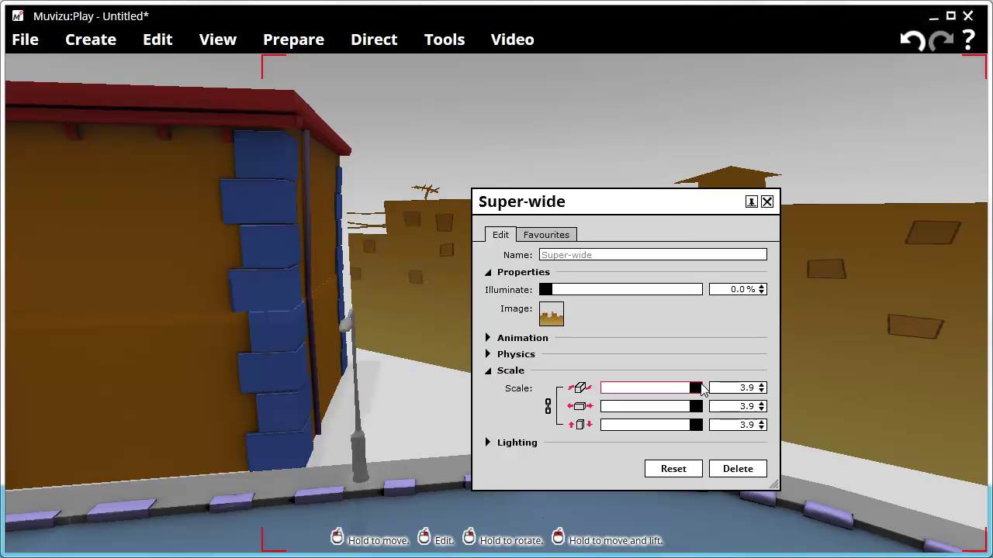
left_click_drag(669, 211, 311, 252)
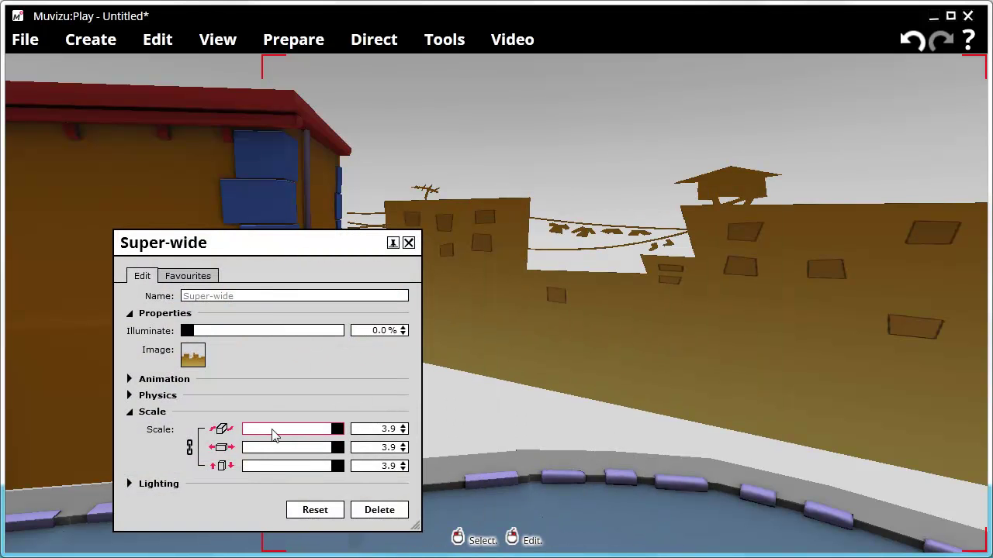
left_click_drag(339, 432, 391, 439)
left_click(409, 244)
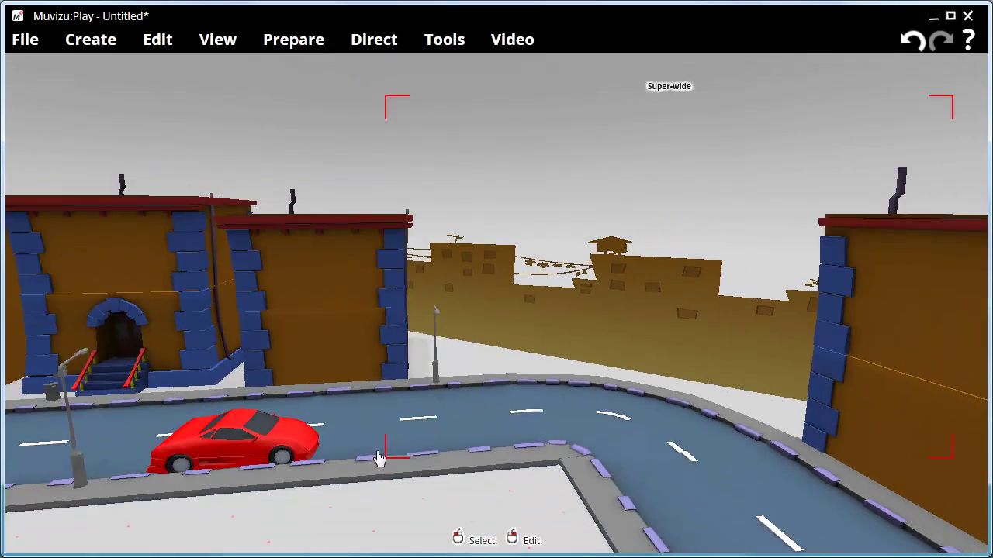
Undo the last change made to the street scene
left_click_drag(308, 471, 298, 499)
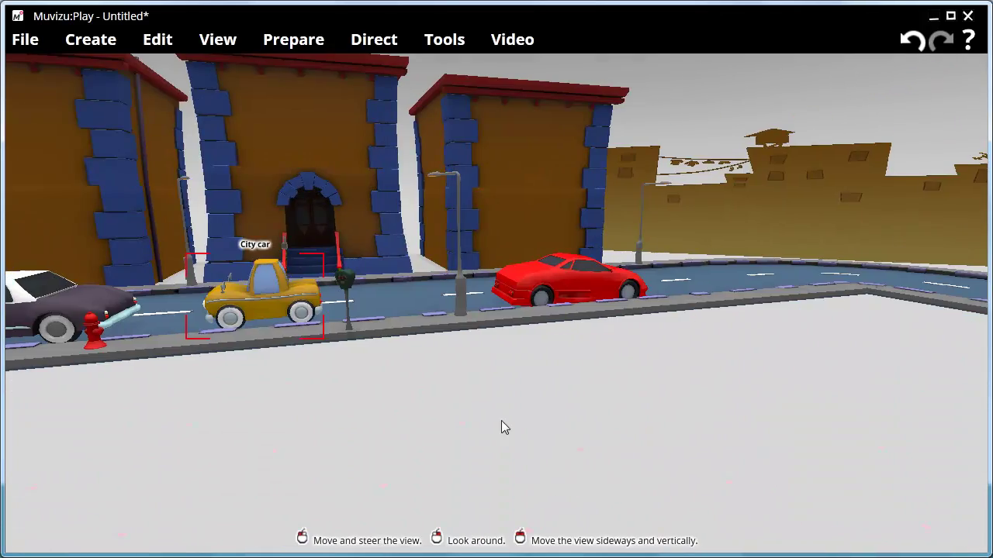
left_click_drag(501, 427, 463, 417)
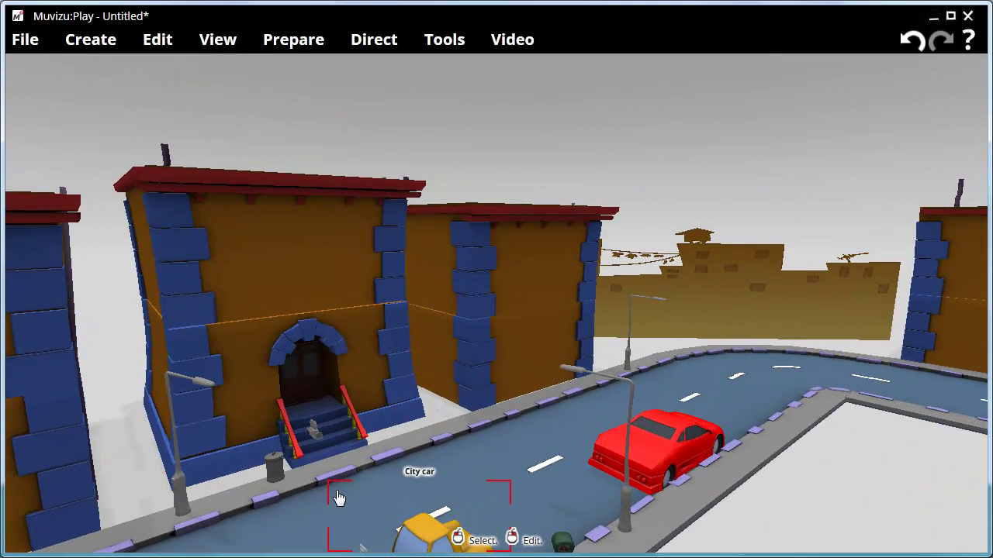
left_click(912, 40)
Examine the light types available in the Create library and the scene's viewing options
left_click(91, 38)
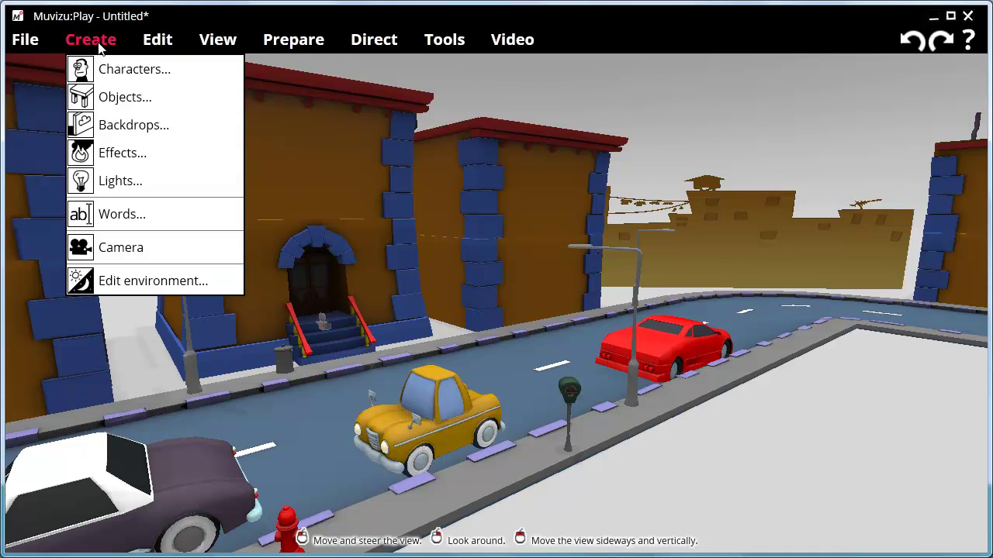
left_click(108, 180)
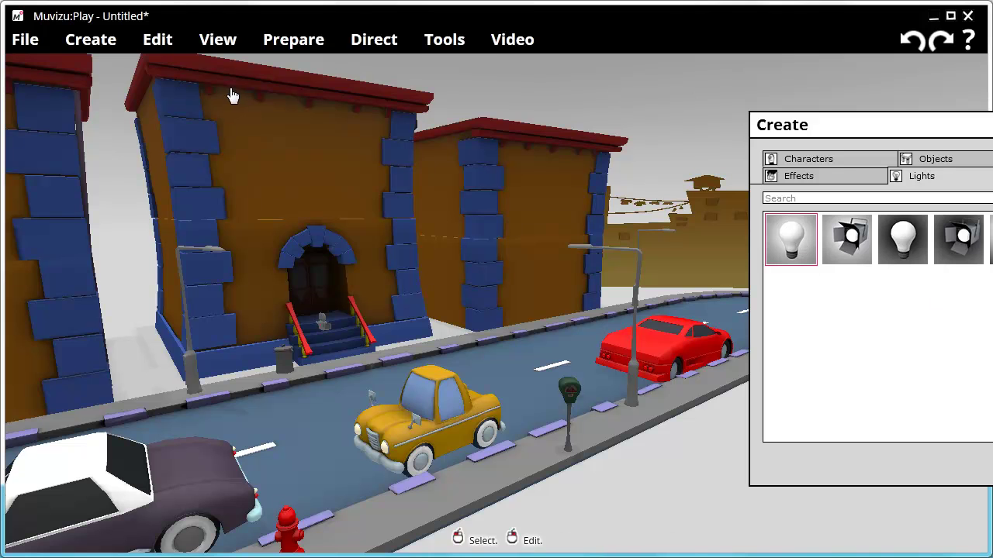
left_click(158, 39)
left_click(217, 39)
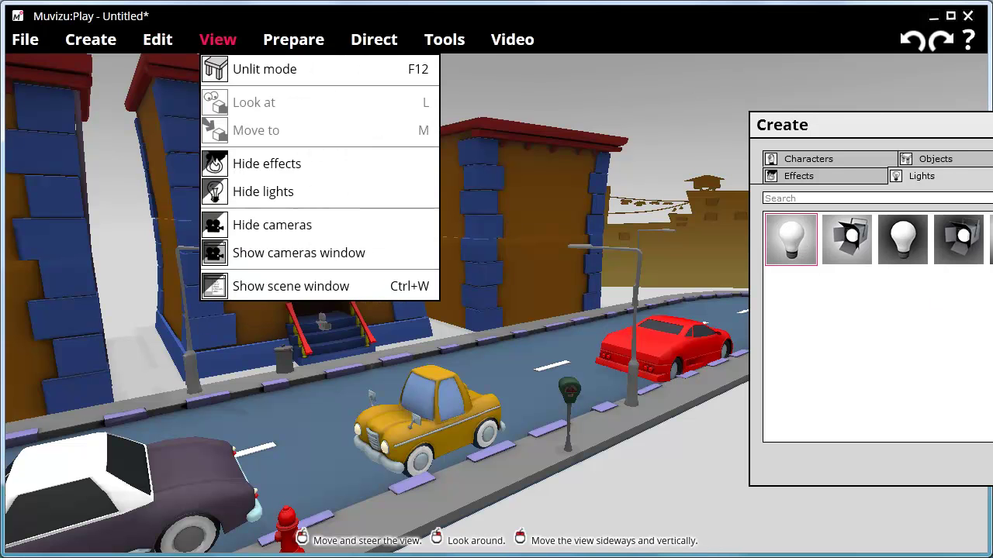
left_click(467, 59)
left_click(160, 39)
Lower the environment's ambient brightness to 0.9 %
left_click(117, 43)
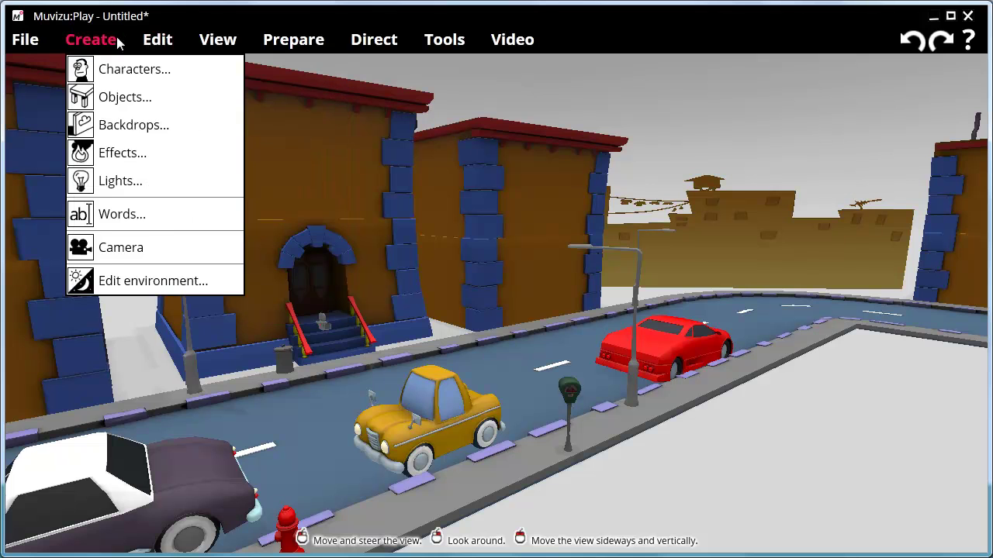
left_click(108, 282)
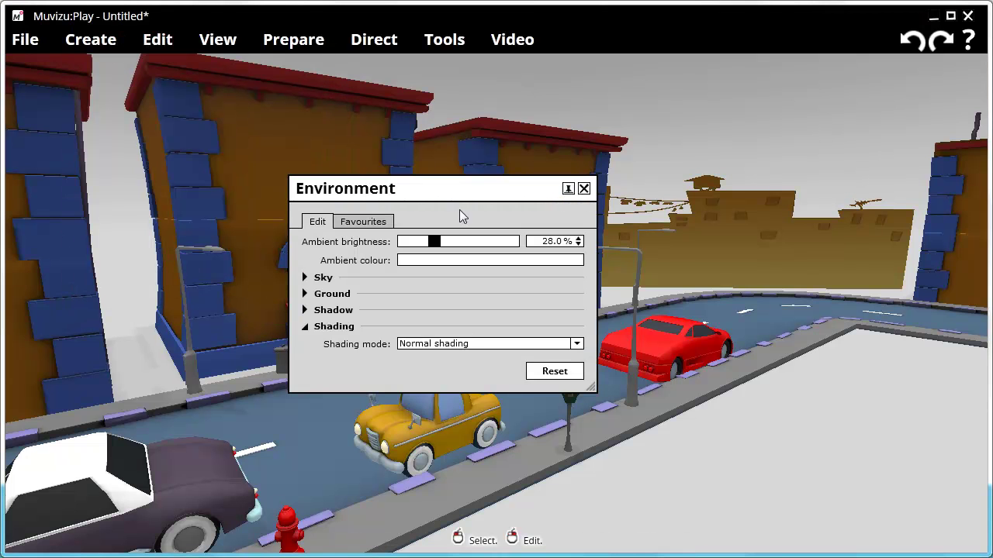
left_click_drag(456, 190, 691, 191)
left_click_drag(664, 243, 643, 256)
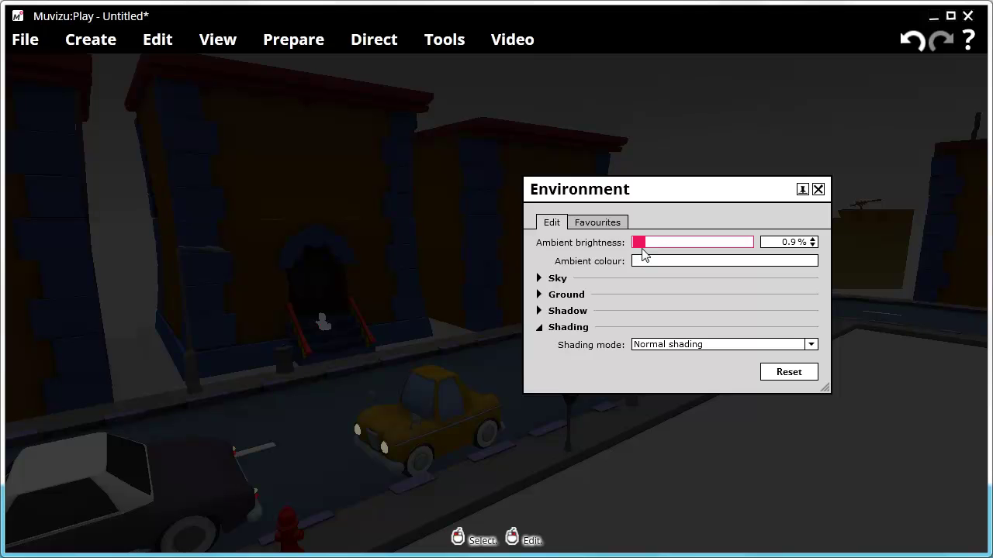
Add a directional light to the darkened street and rotate it so its beams fall at an angle
left_click(77, 40)
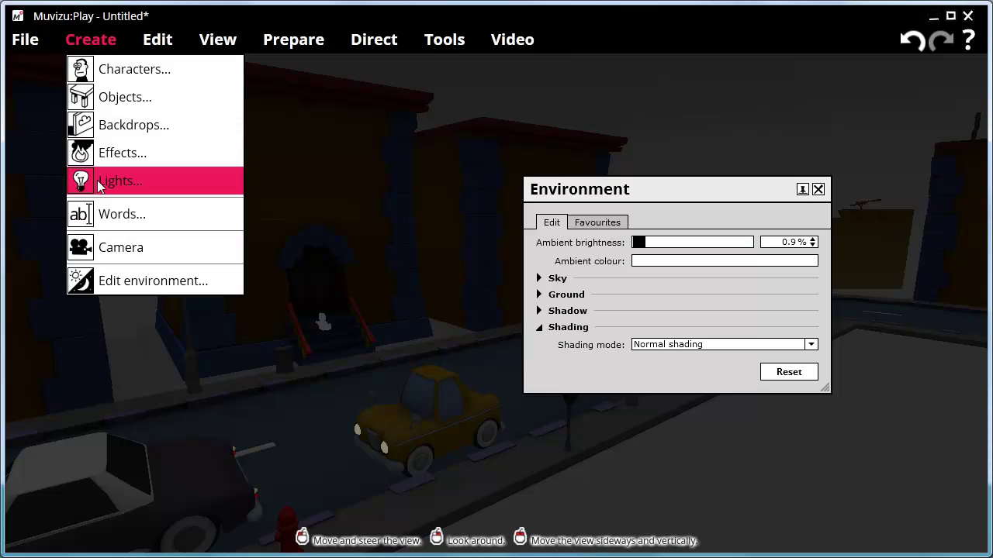
left_click(101, 183)
left_click(709, 192)
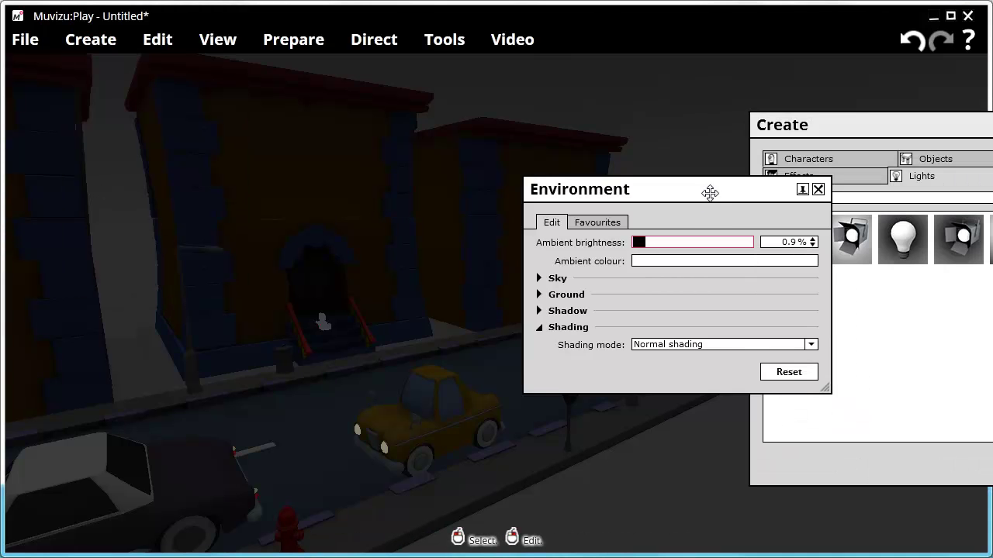
left_click(818, 189)
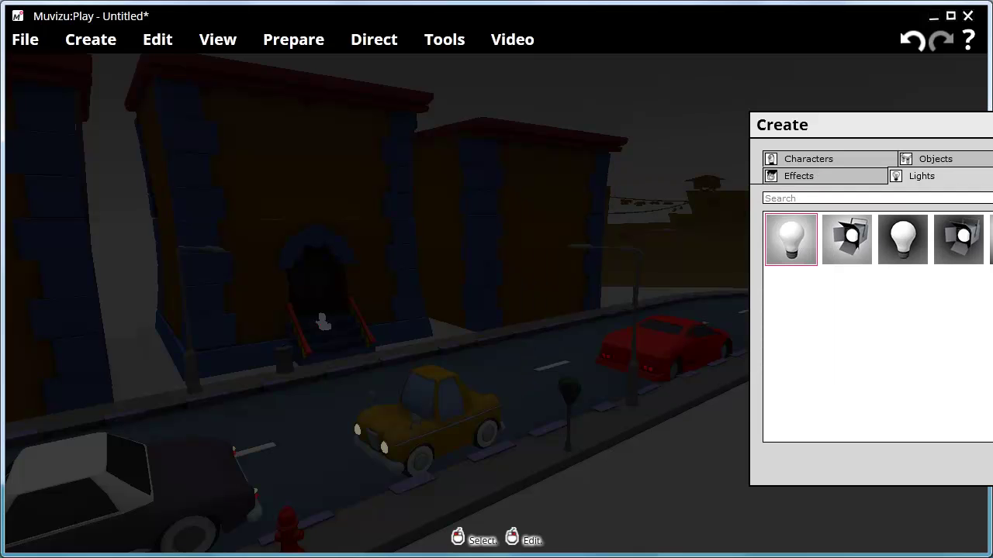
double_click(991, 239)
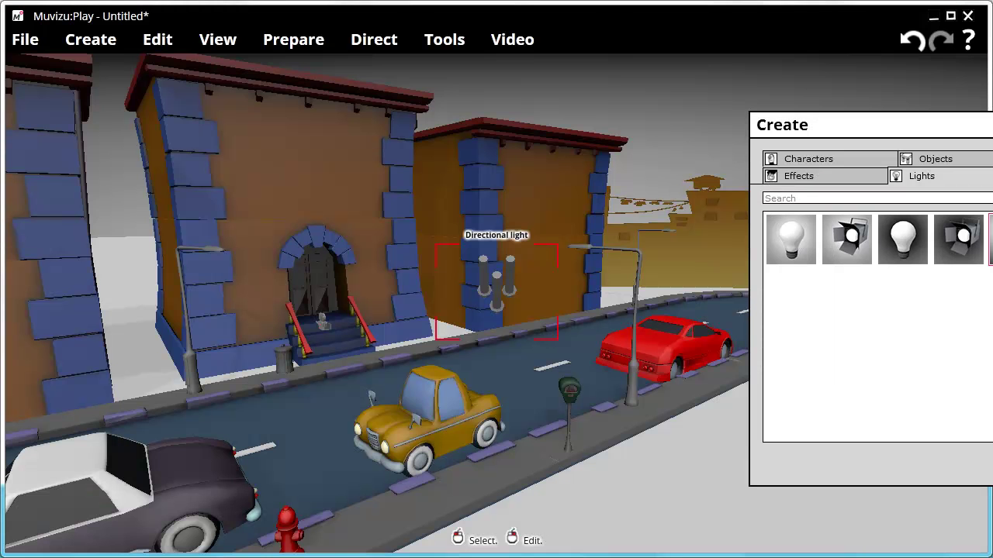
right_click_drag(509, 265, 538, 272)
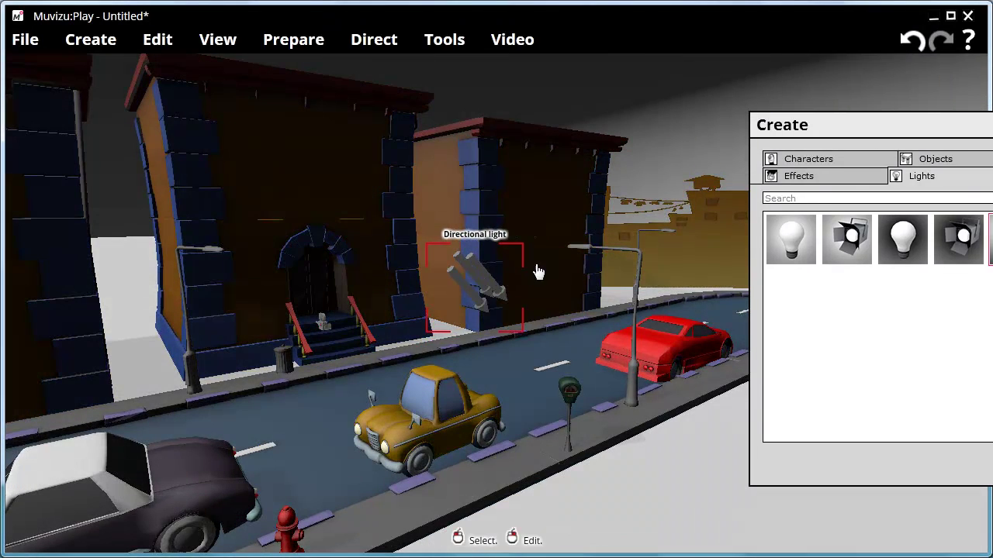
Switch the environment's shadow mode to Realistic and rotate the directional light until it illuminates the building fronts
left_click(89, 41)
left_click(123, 274)
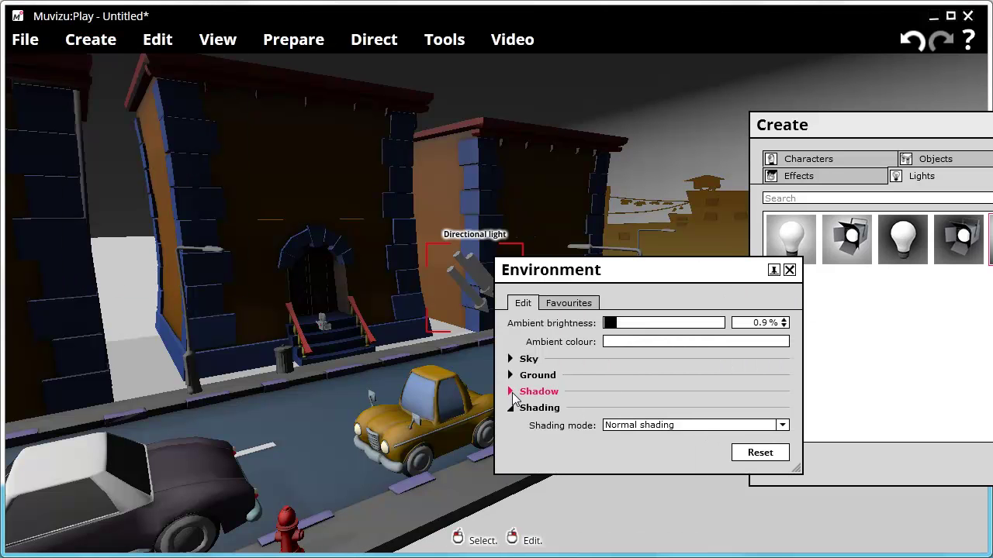
left_click(512, 392)
left_click(782, 381)
left_click(761, 409)
left_click(789, 243)
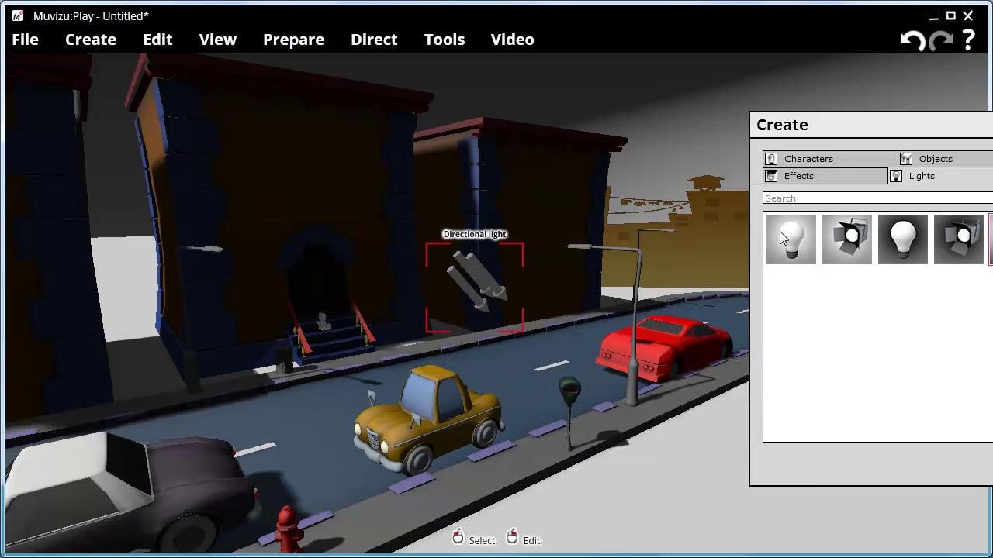
right_click_drag(477, 271, 553, 280)
right_click_drag(434, 242, 410, 239)
Set the environment's shadow sharpness to 61.2 %
left_click(101, 43)
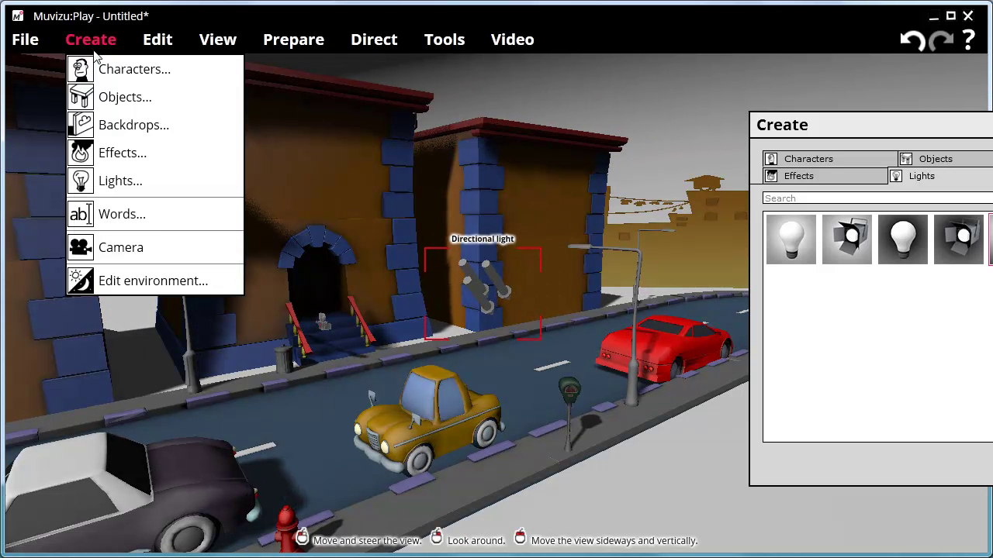
left_click(155, 281)
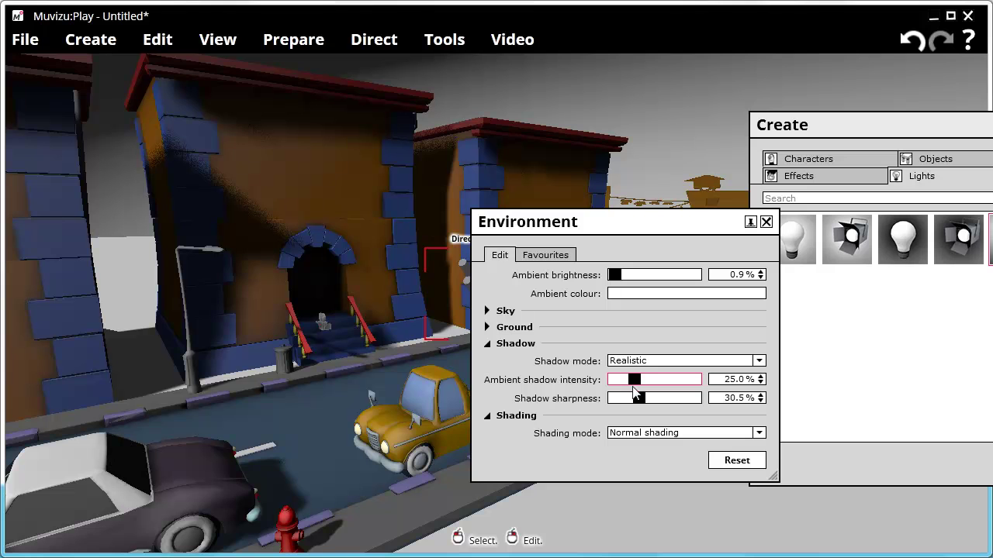
left_click_drag(638, 399, 664, 400)
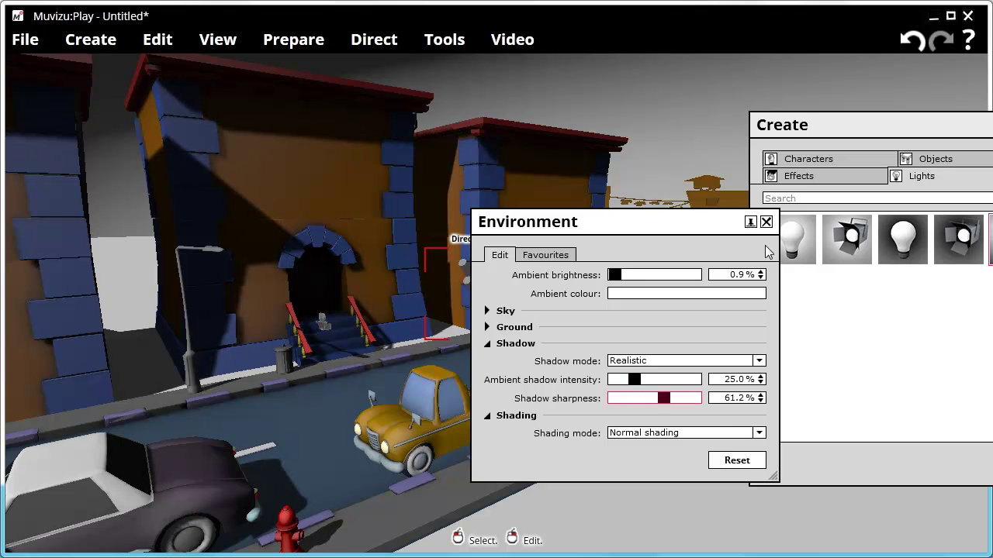
left_click(766, 222)
Apply the light-blue cloudy texture from the Skies category to the sky and raise the sky illumination to about half
left_click(91, 39)
left_click(123, 282)
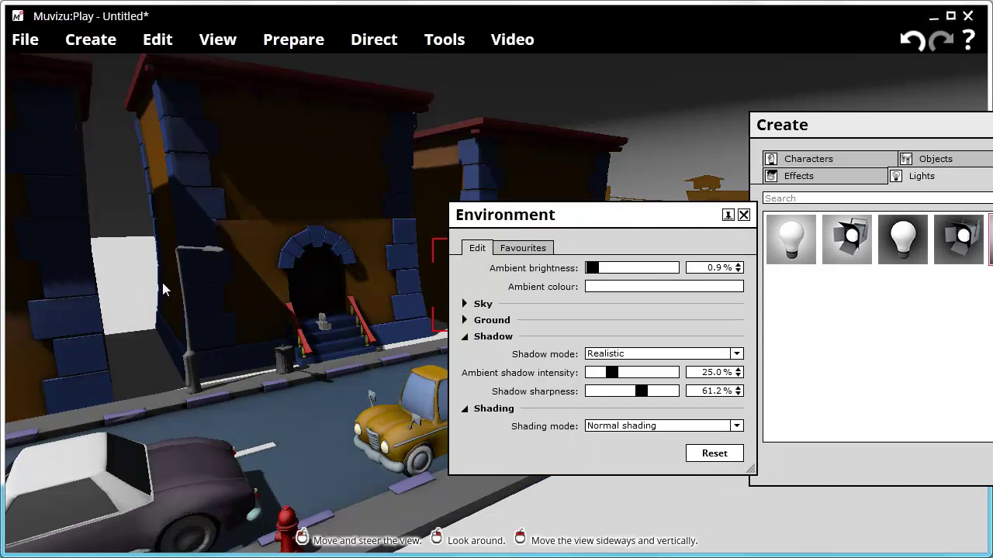
left_click_drag(553, 215, 883, 213)
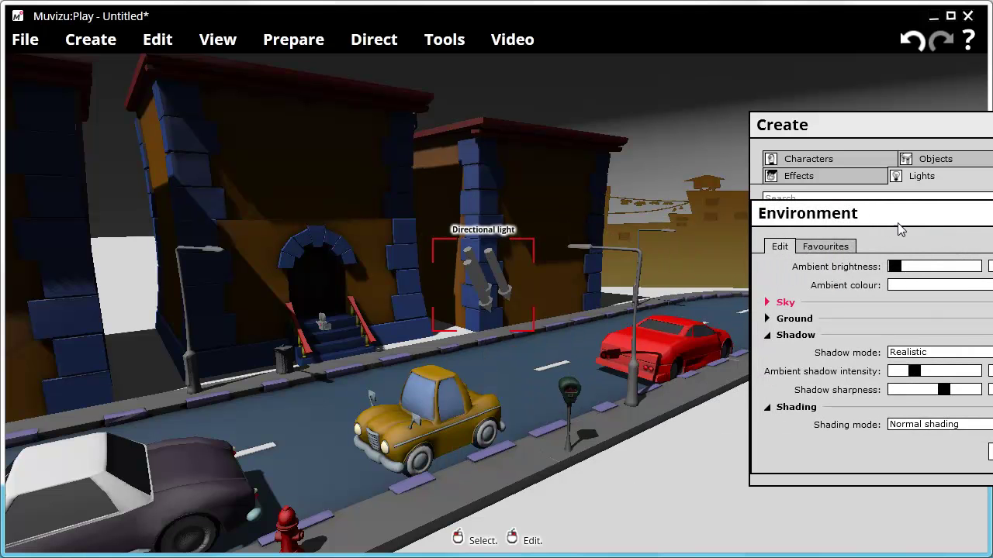
left_click(992, 125)
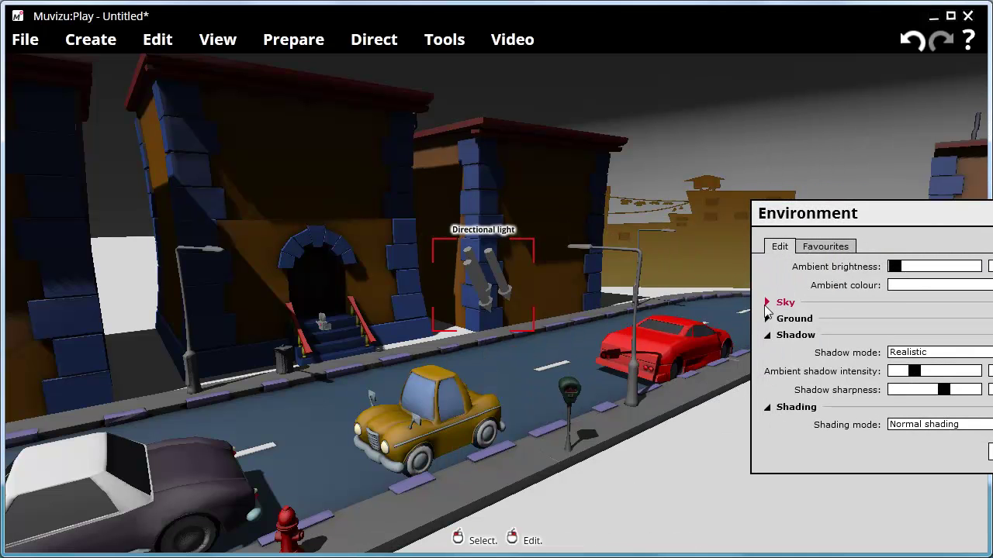
left_click(770, 302)
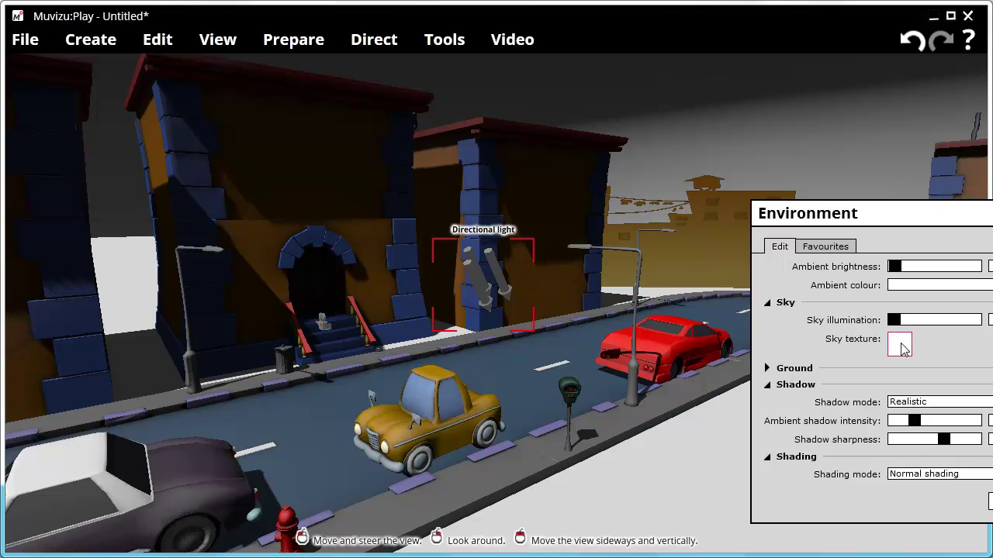
left_click(900, 346)
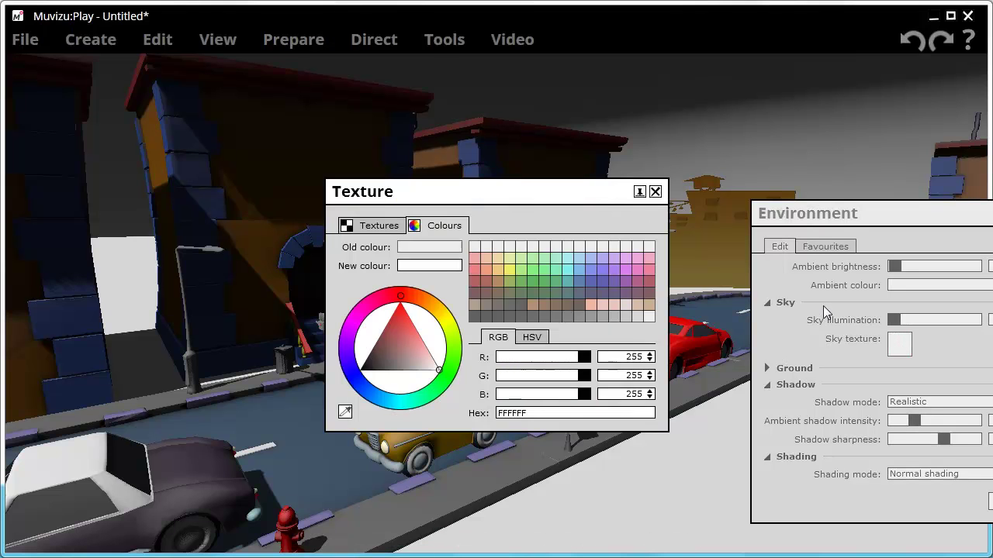
left_click(378, 227)
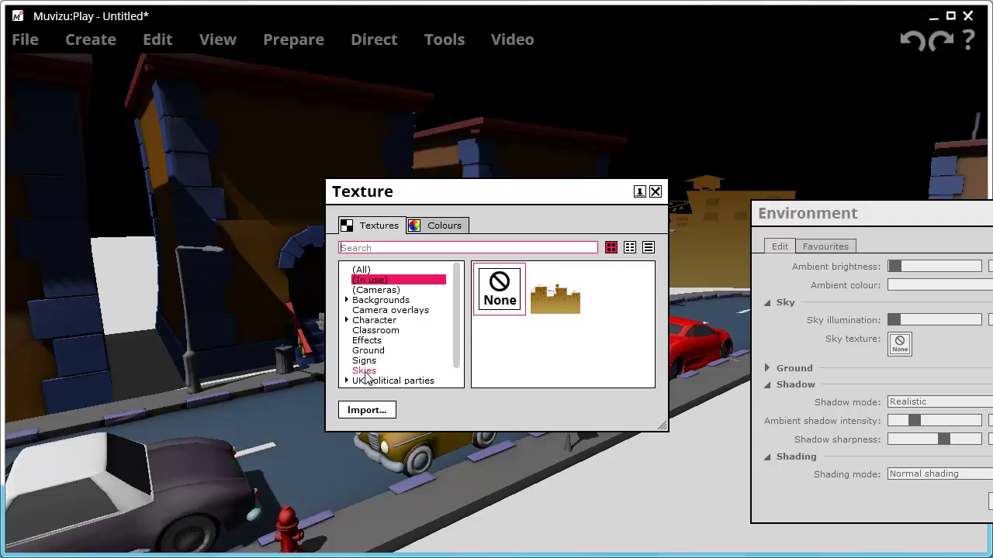
left_click(365, 371)
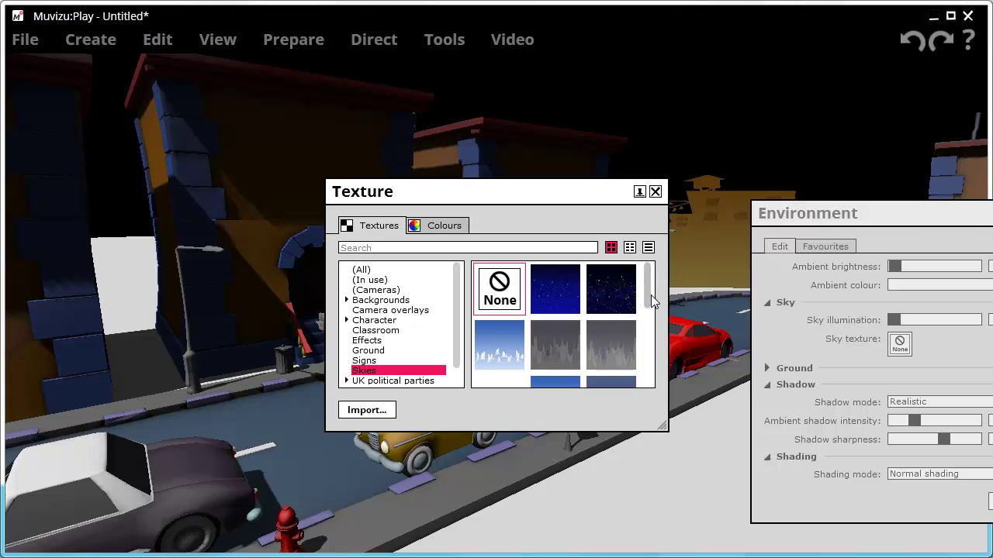
left_click_drag(650, 304, 647, 370)
left_click(496, 380)
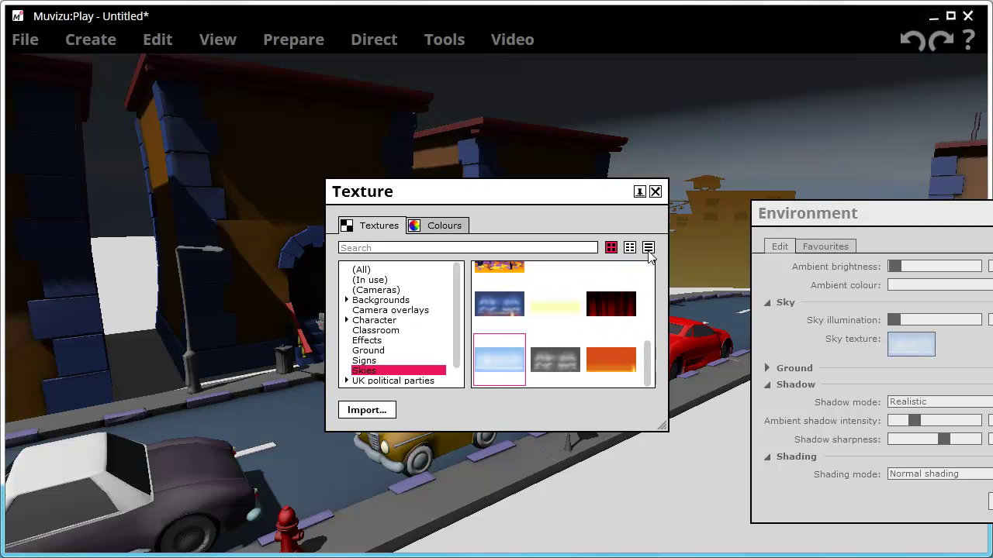
left_click(655, 191)
left_click_drag(896, 322, 939, 327)
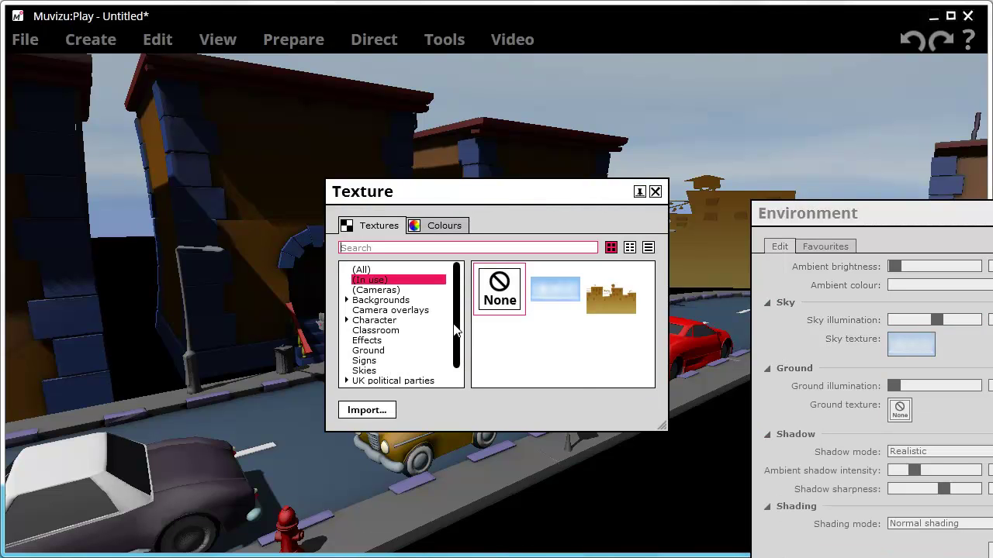
Apply the grey-brown dirt texture from the Ground category to the ground
left_click(368, 351)
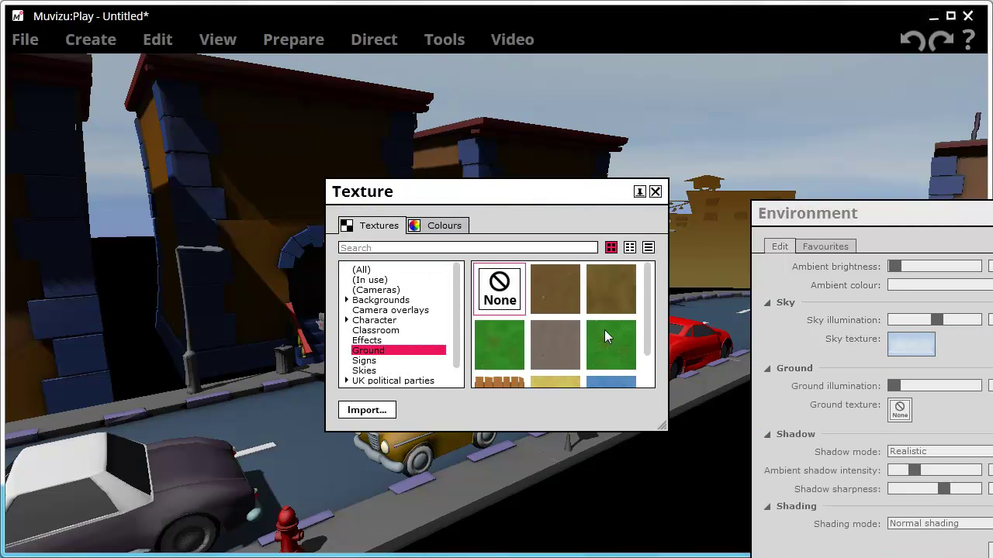
left_click(566, 348)
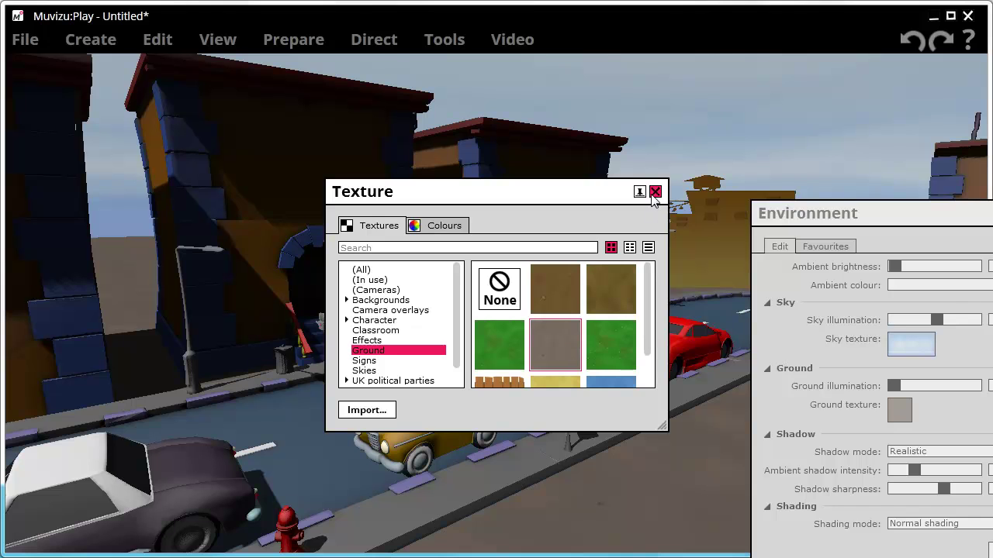
left_click(656, 191)
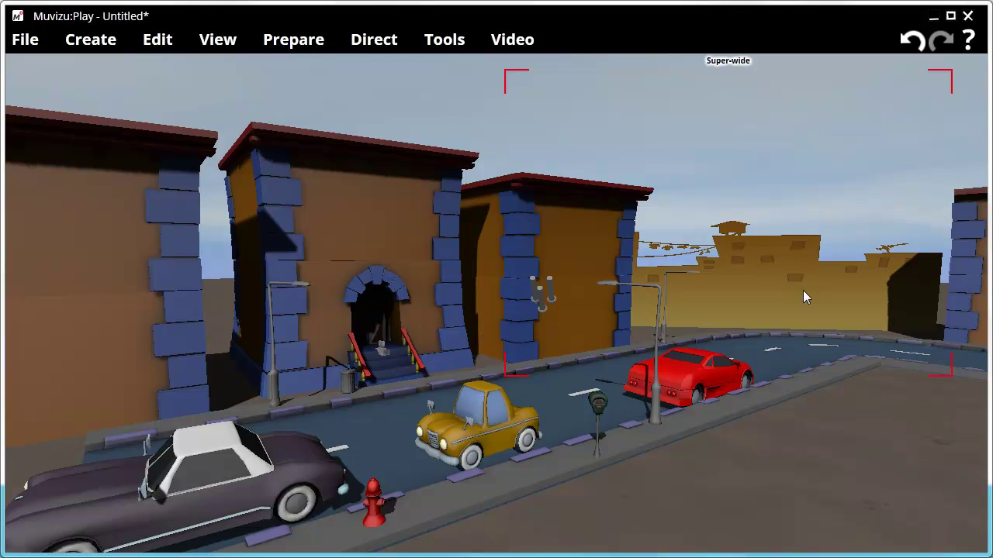
Look over the street from several angles to check the lighting, shadows, sky and ground
left_click(847, 413)
left_click_drag(857, 426, 799, 409)
right_click_drag(798, 409, 847, 490)
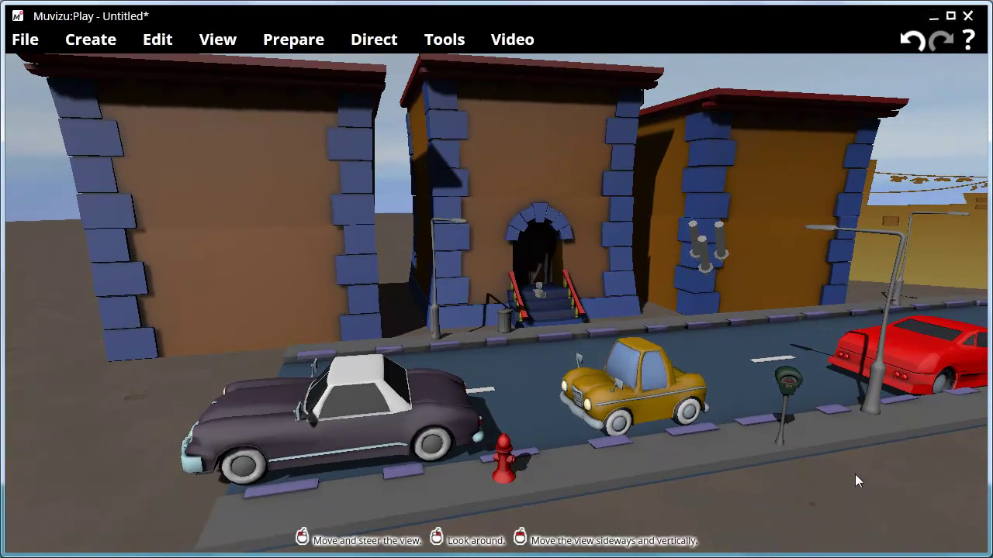
left_click_drag(753, 535, 815, 543)
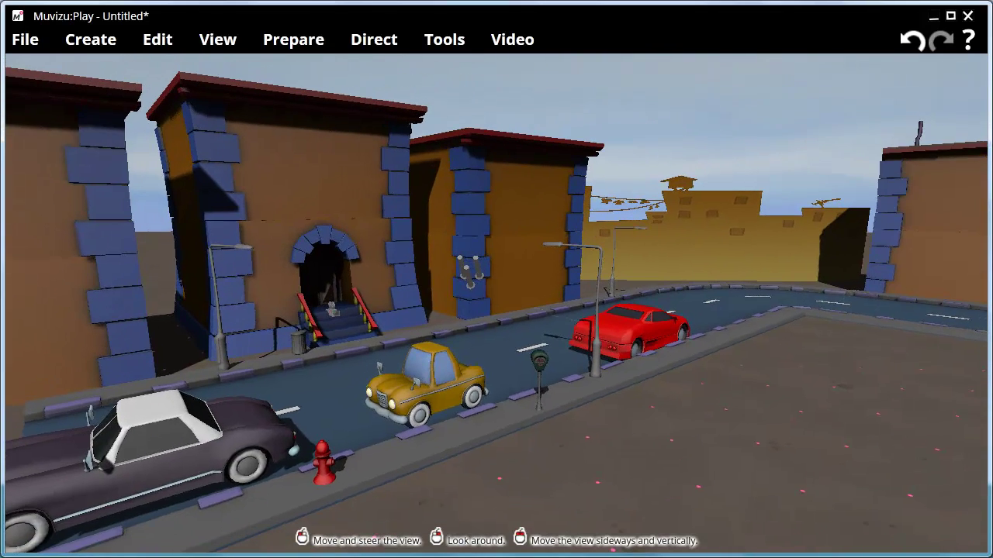
right_click_drag(814, 543, 836, 524)
mouse_move(836, 525)
left_mouse_down()
mouse_move(865, 524)
mouse_move(822, 524)
mouse_move(841, 528)
left_mouse_up()
right_click_drag(842, 527, 861, 539)
left_click_drag(861, 538, 813, 526)
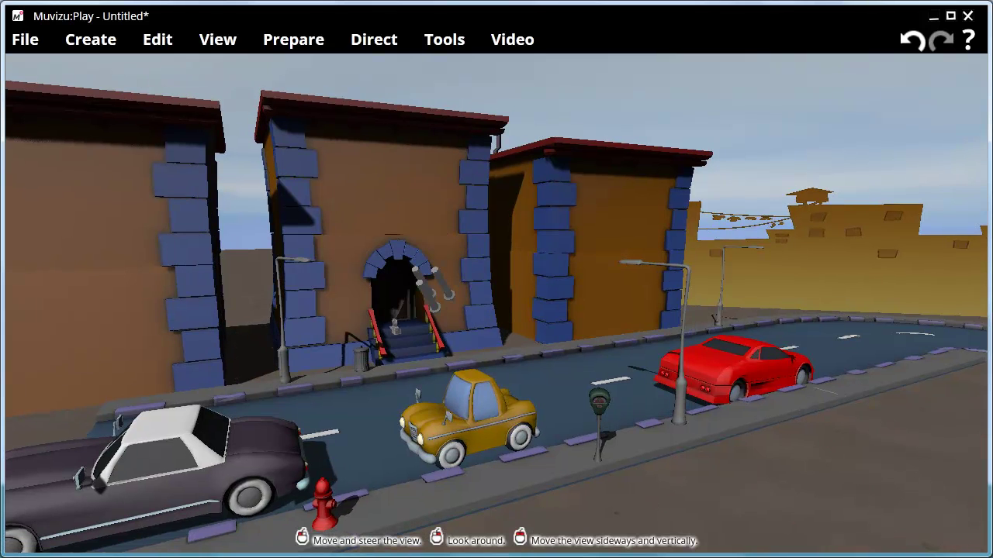